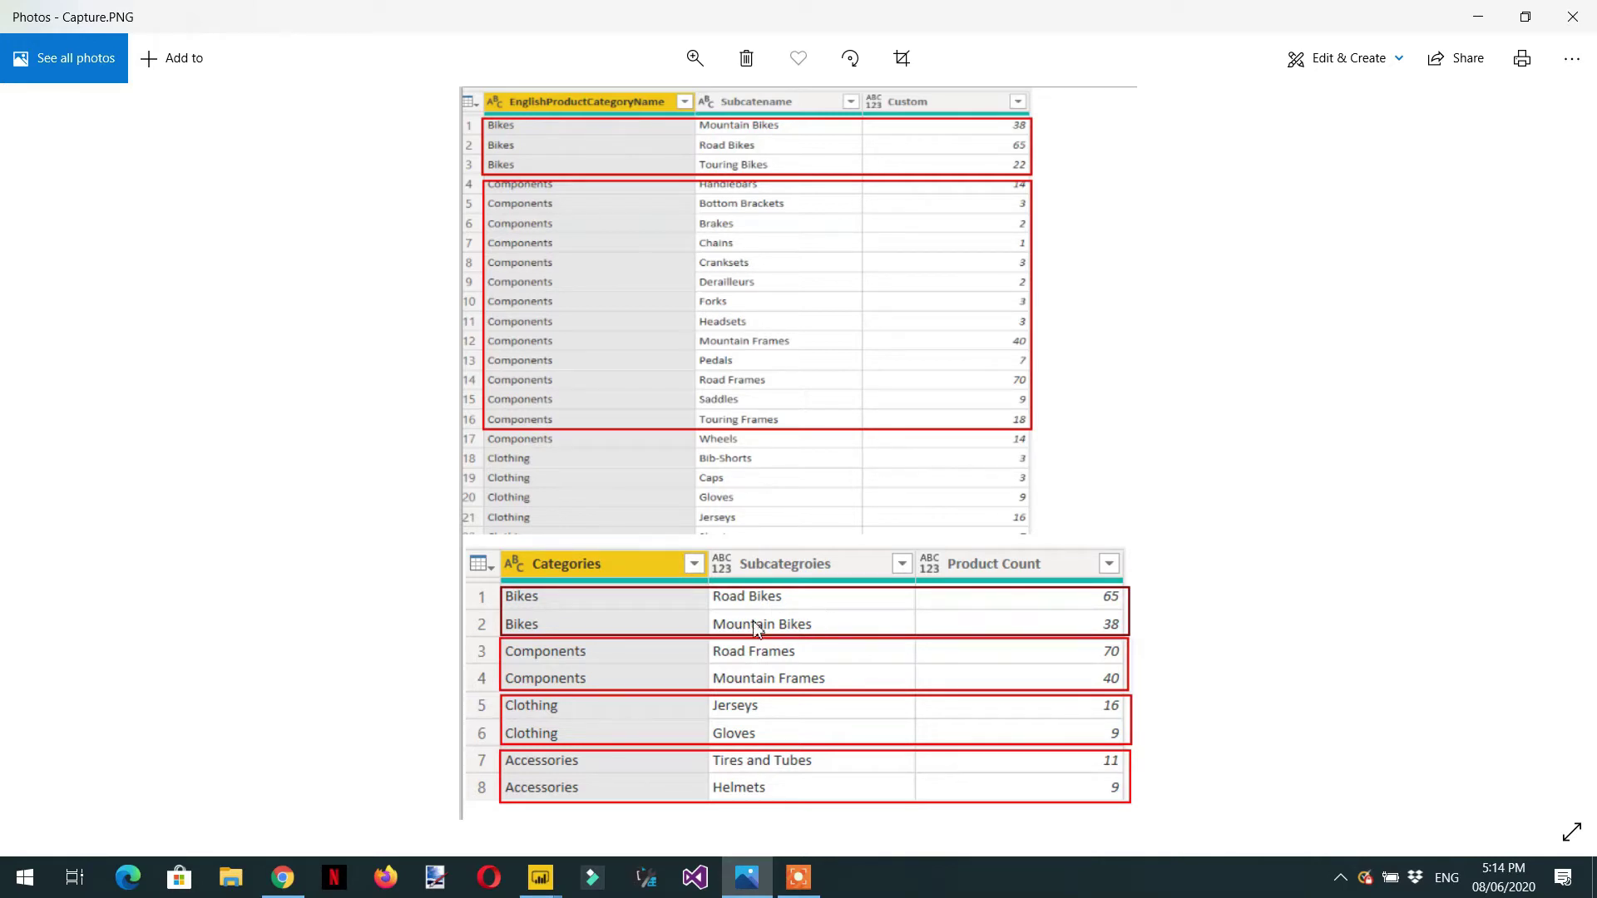
# Switch to Power Query Editor and merge dimProductCategory with dimProductSubCategory as a new query, using an inner join on ProductCategoryKey
pyautogui.click(541, 877)
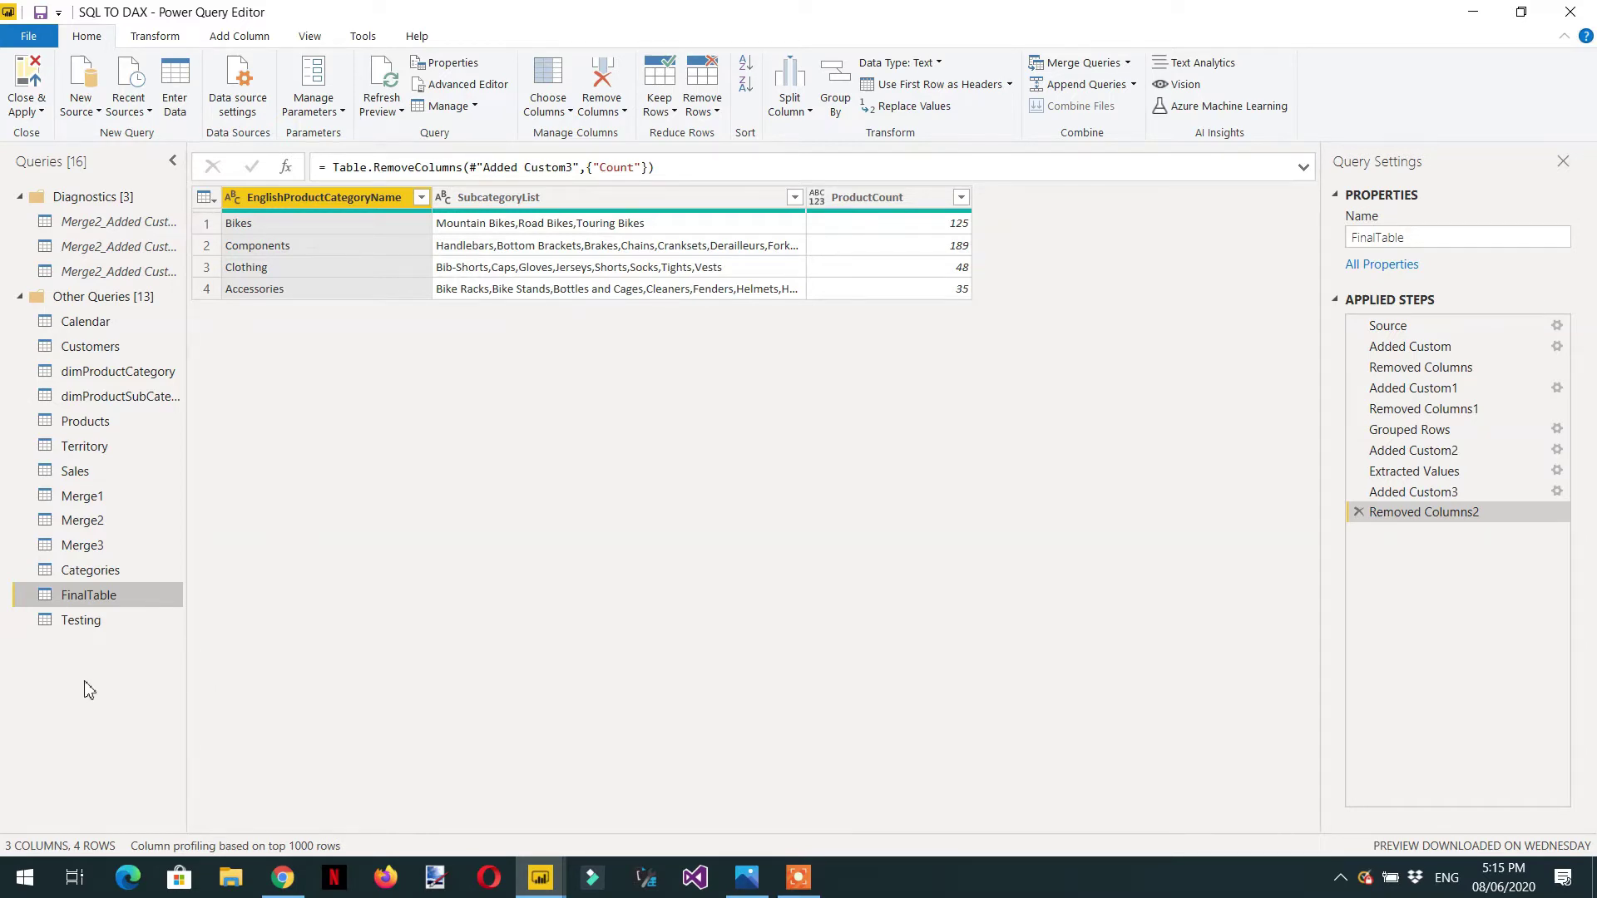
pyautogui.click(1134, 73)
pyautogui.click(1116, 108)
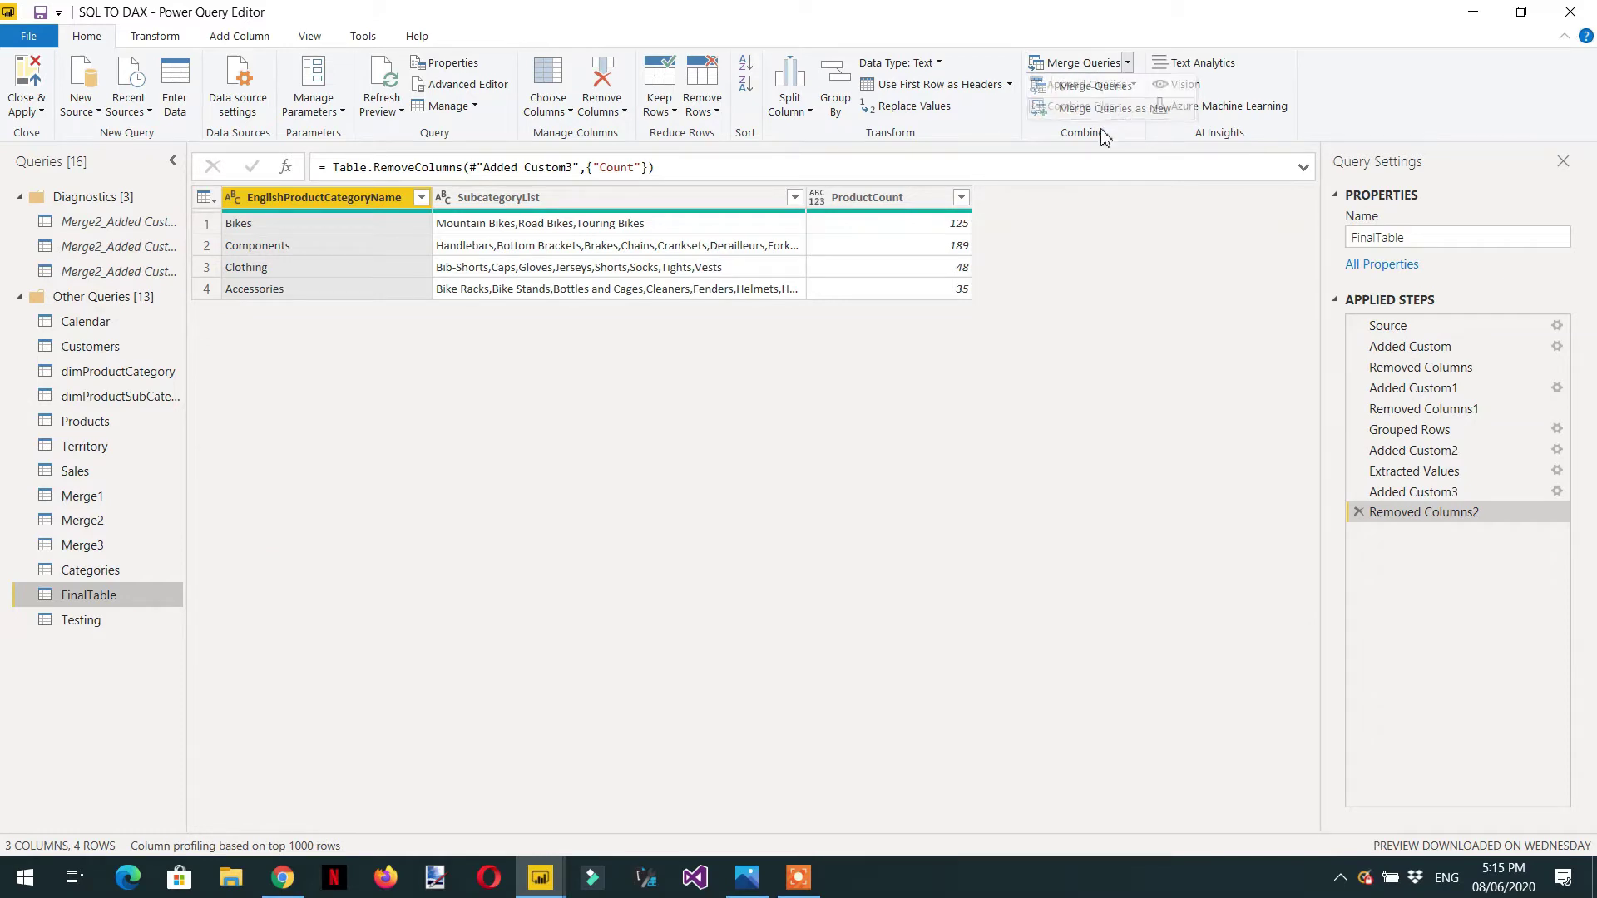
pyautogui.click(588, 537)
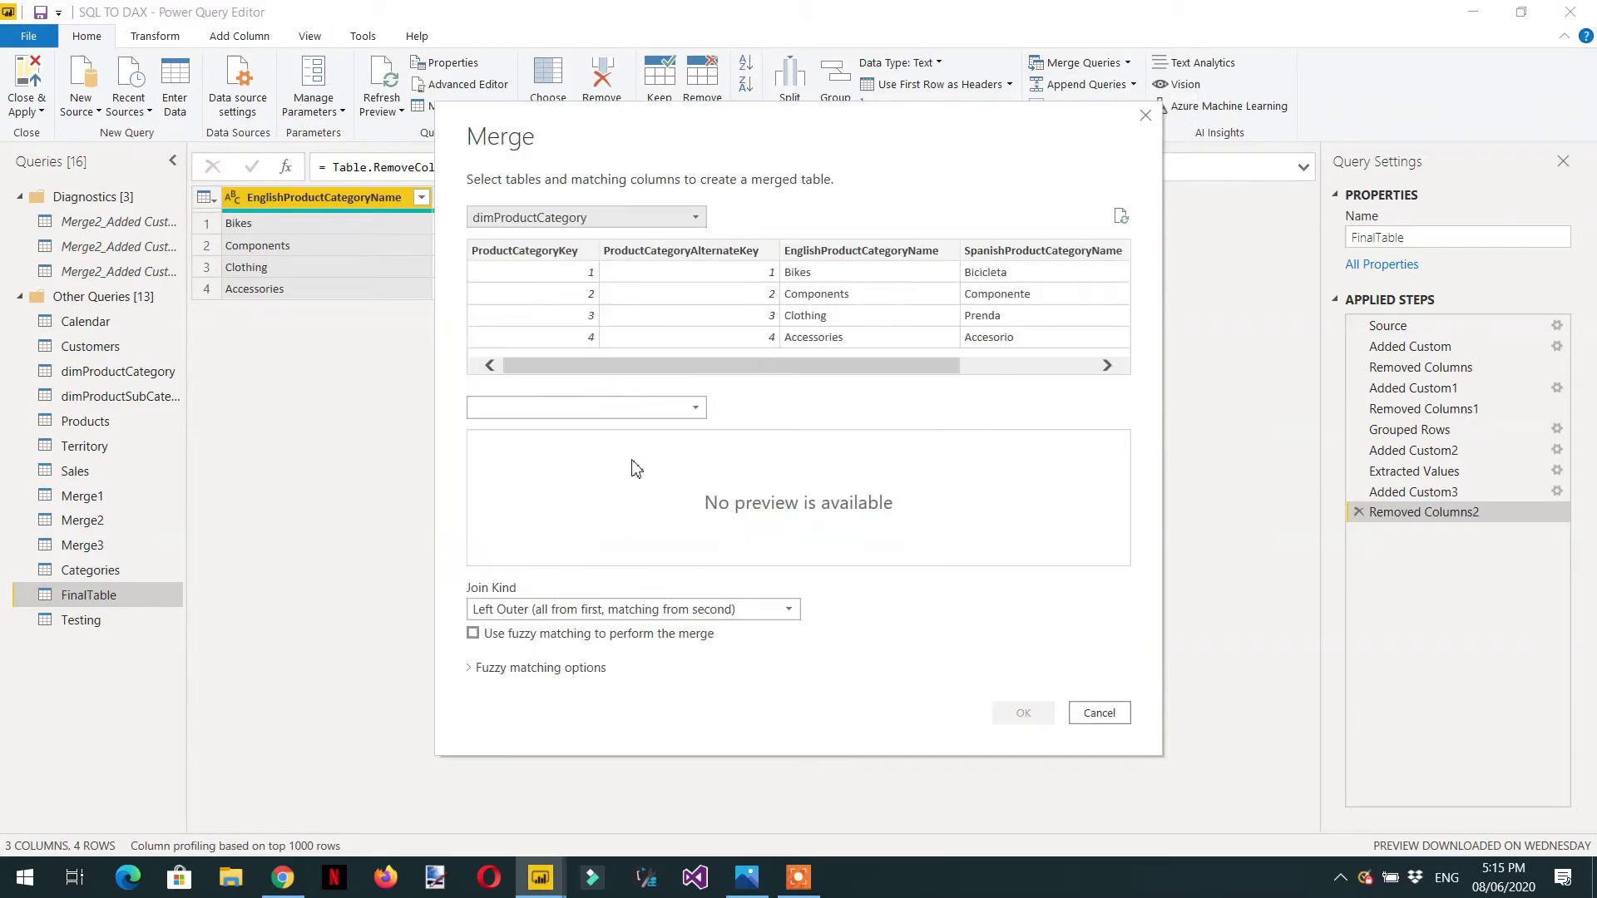
pyautogui.click(609, 407)
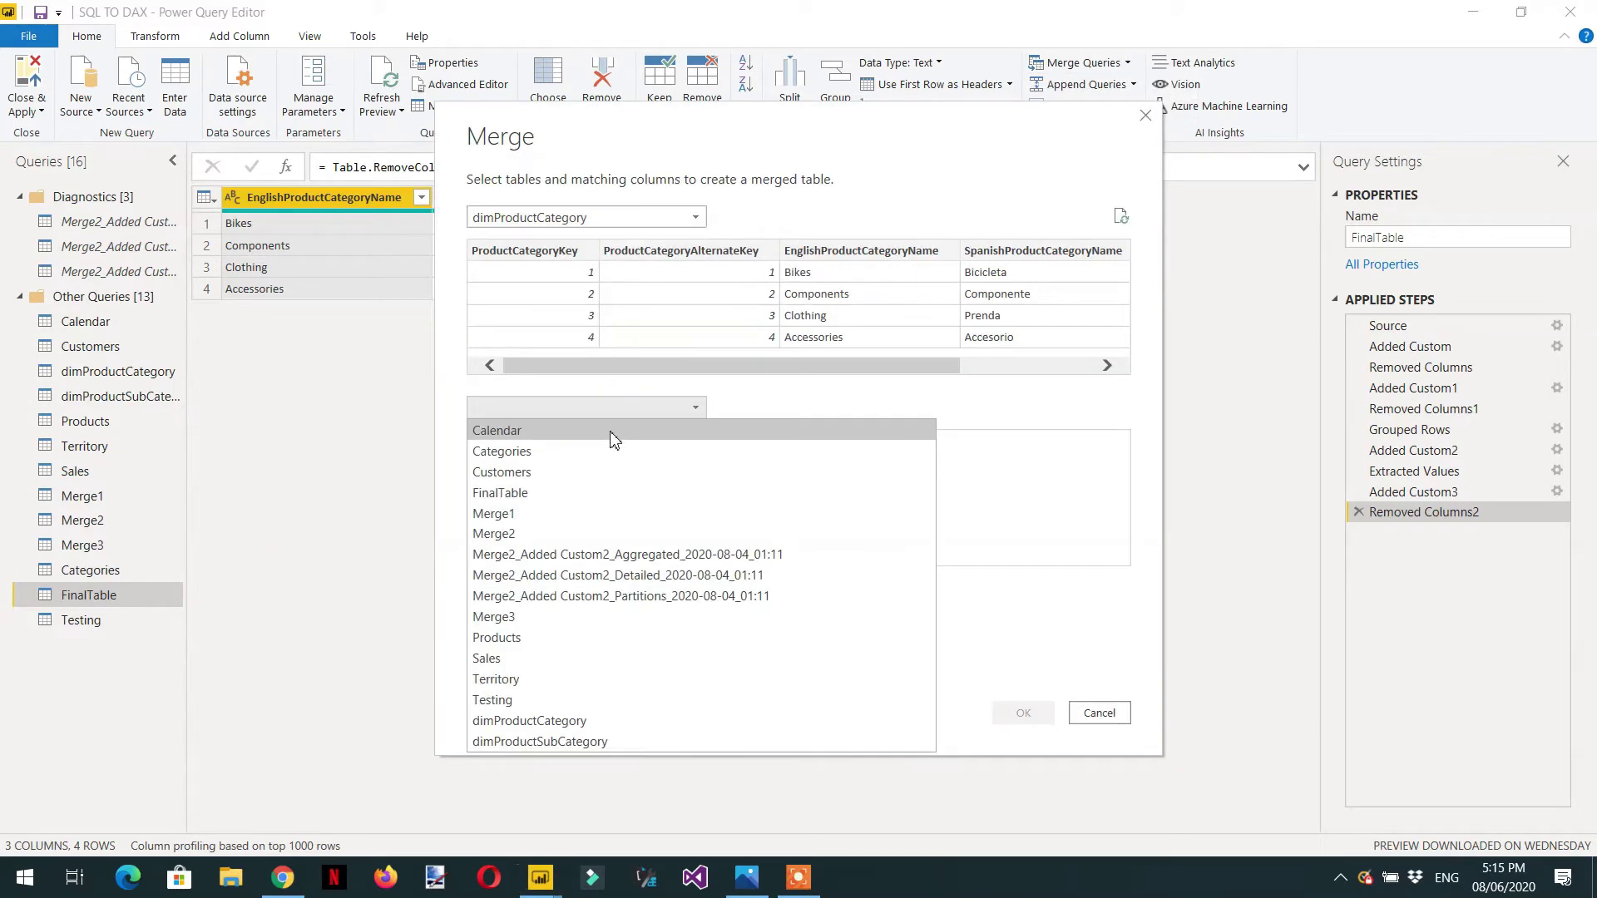
pyautogui.click(588, 743)
pyautogui.click(529, 250)
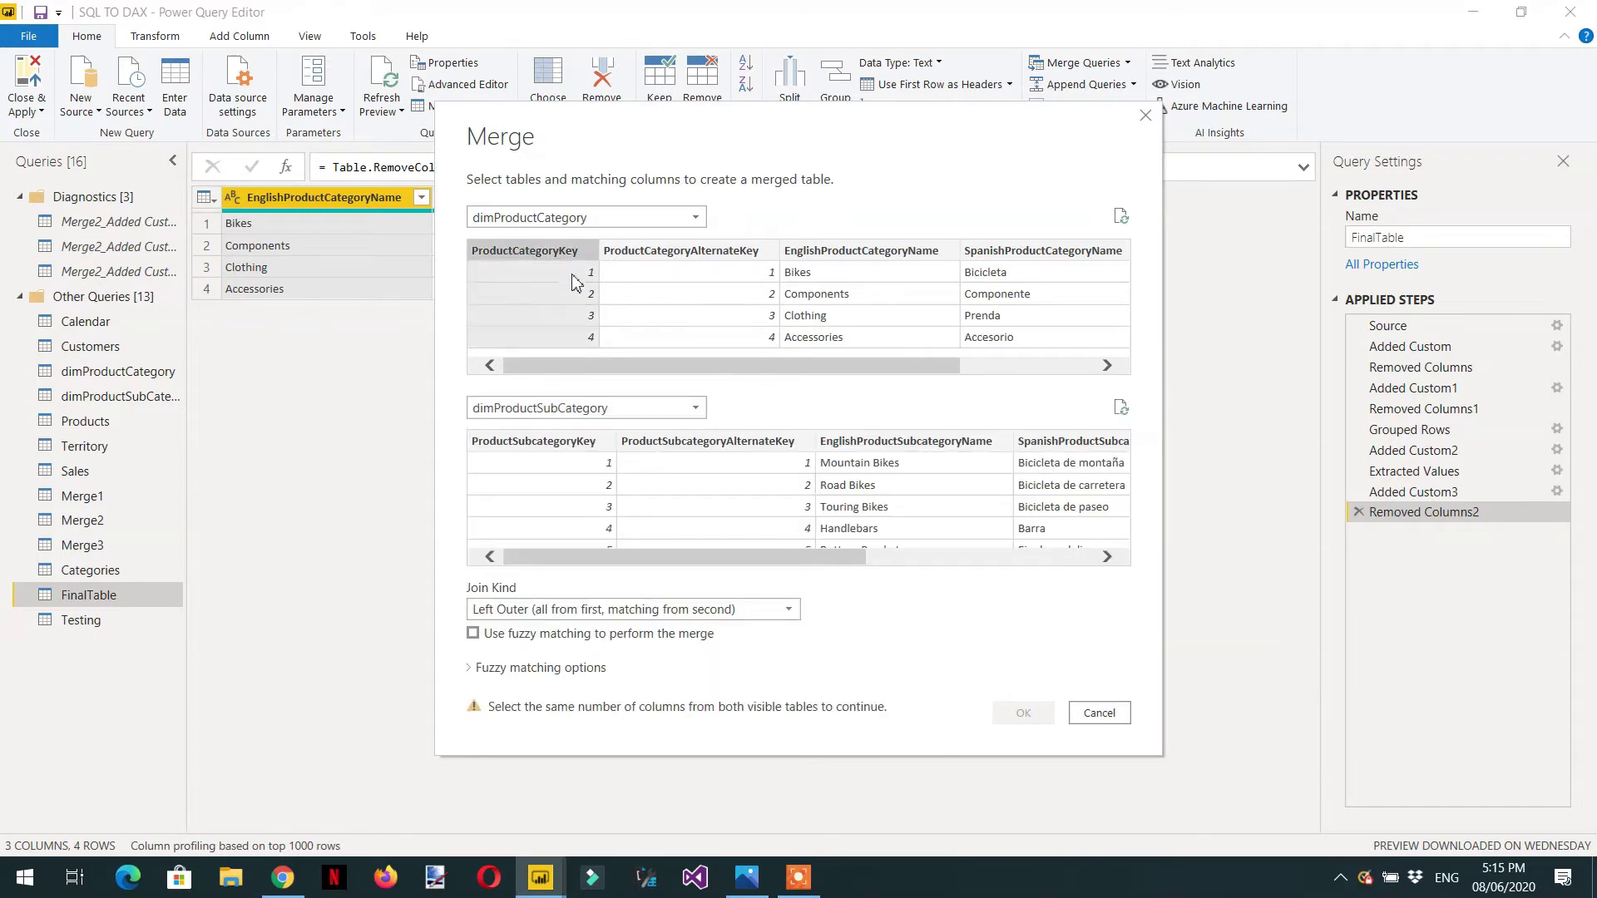
pyautogui.moveTo(752, 557); pyautogui.dragTo(1090, 557)
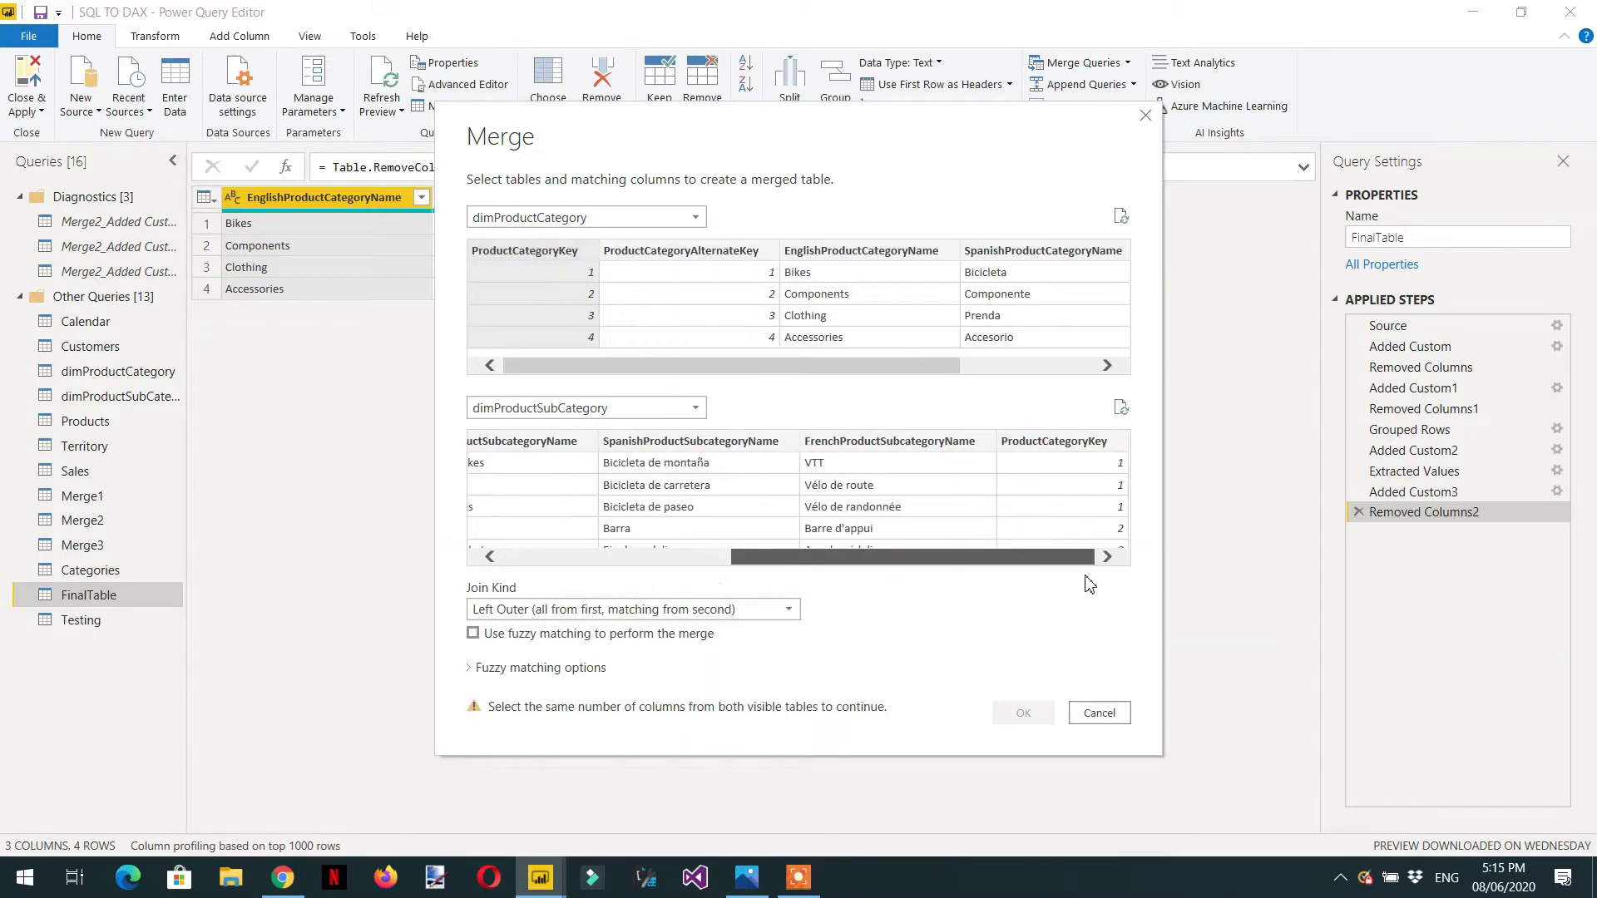
pyautogui.click(1067, 447)
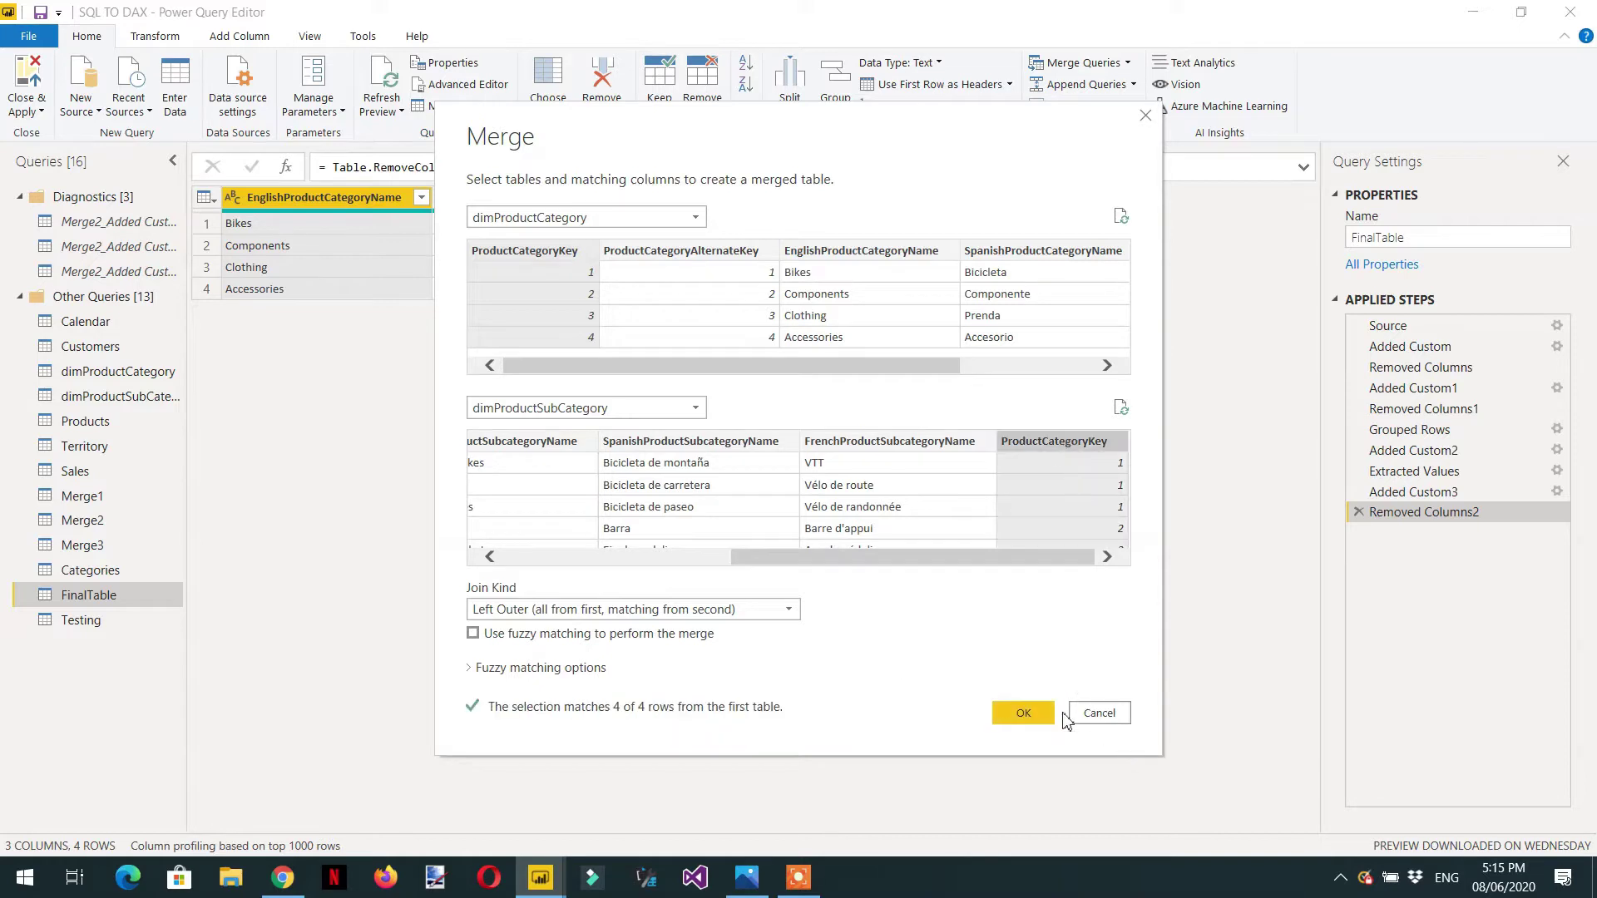
pyautogui.click(511, 609)
pyautogui.click(533, 695)
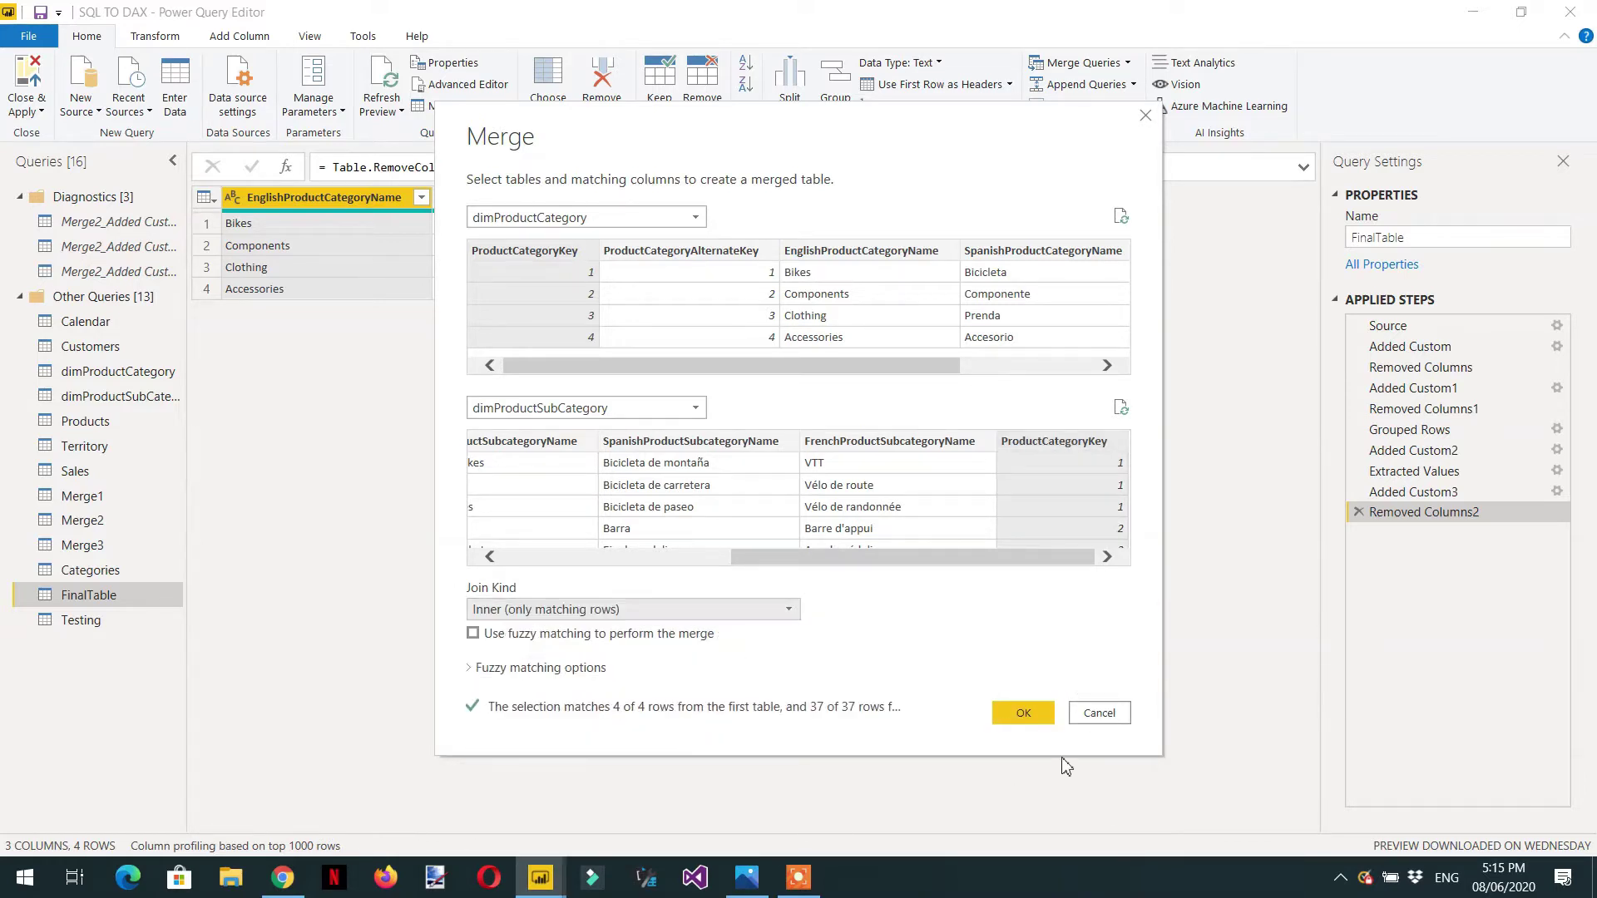
pyautogui.click(1023, 712)
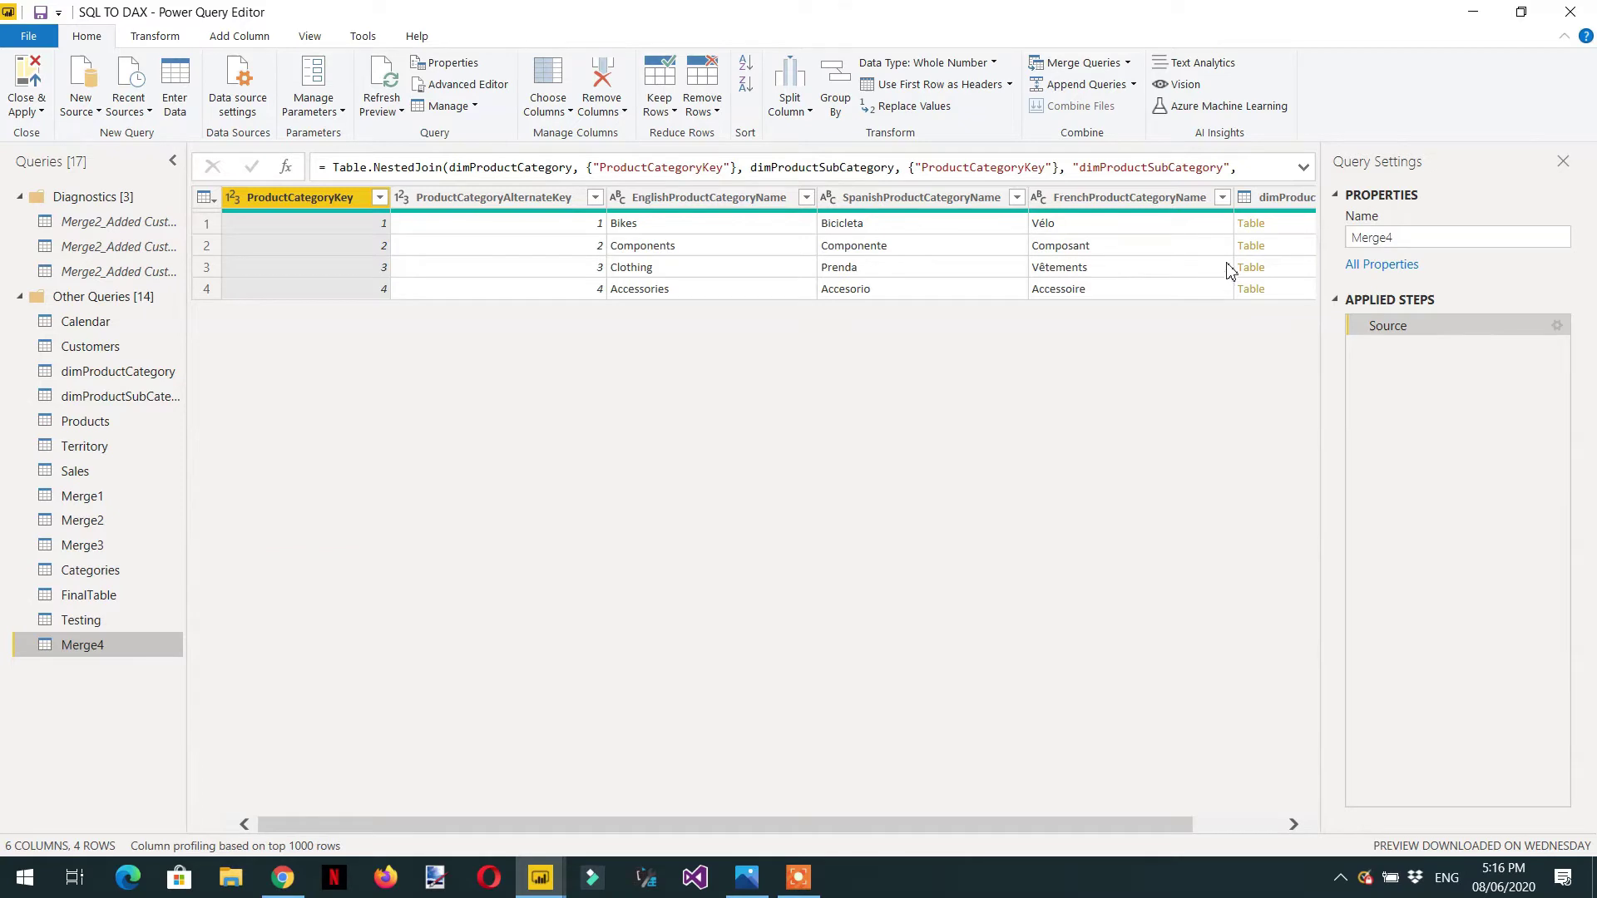
# Rename the new merged query as Catgories_subcategories
pyautogui.doubleClick(1380, 238)
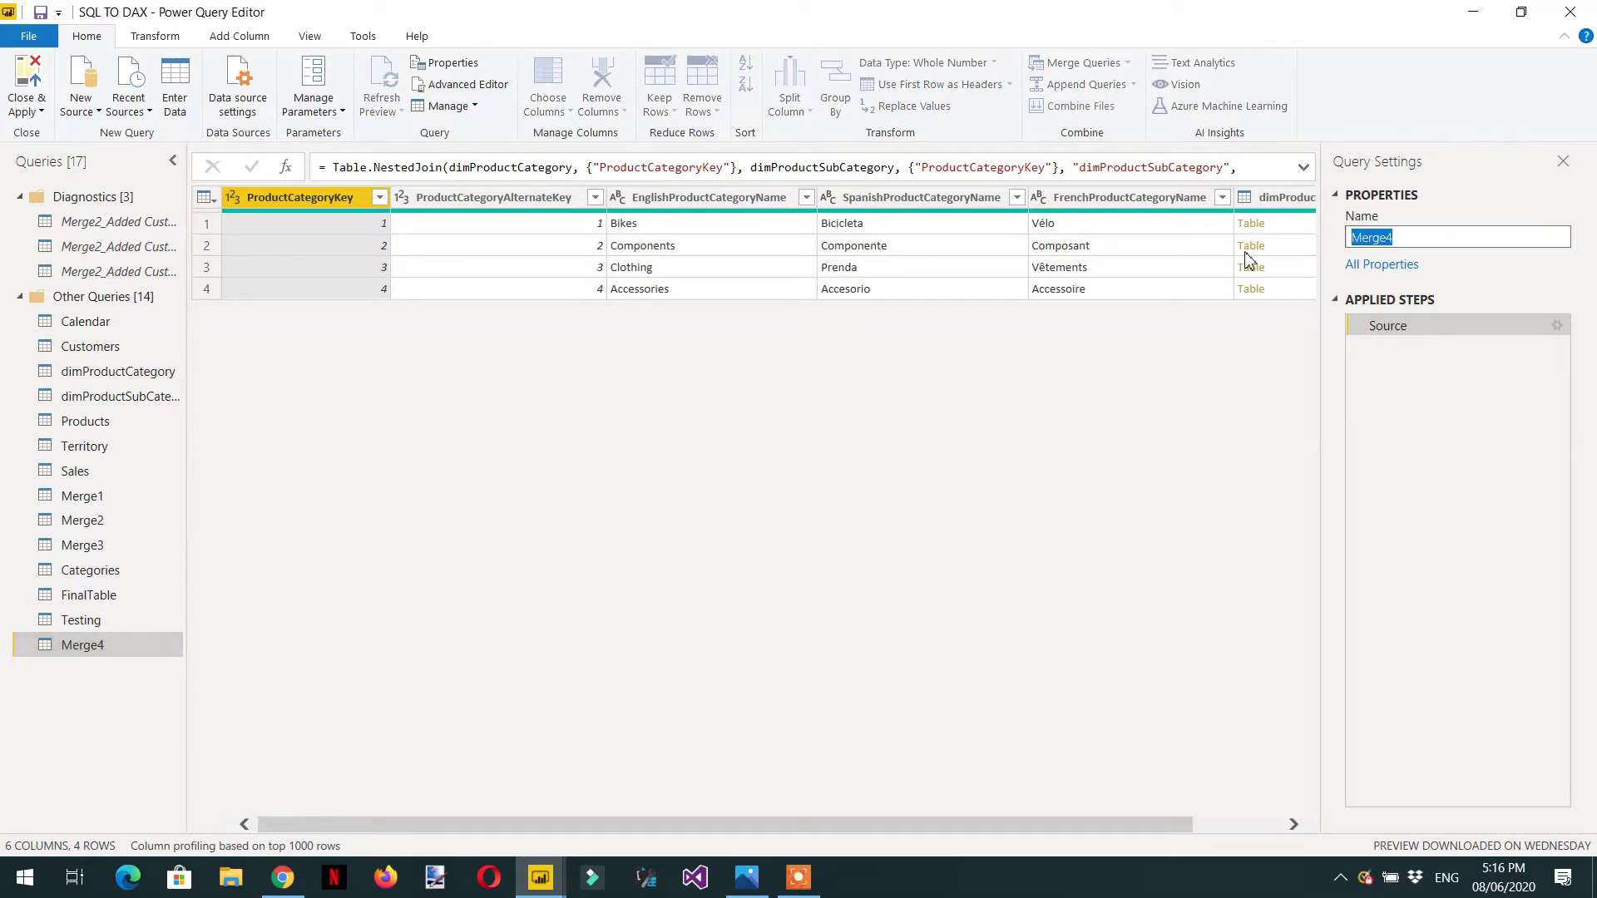
pyautogui.write('Catgories_subcategories')
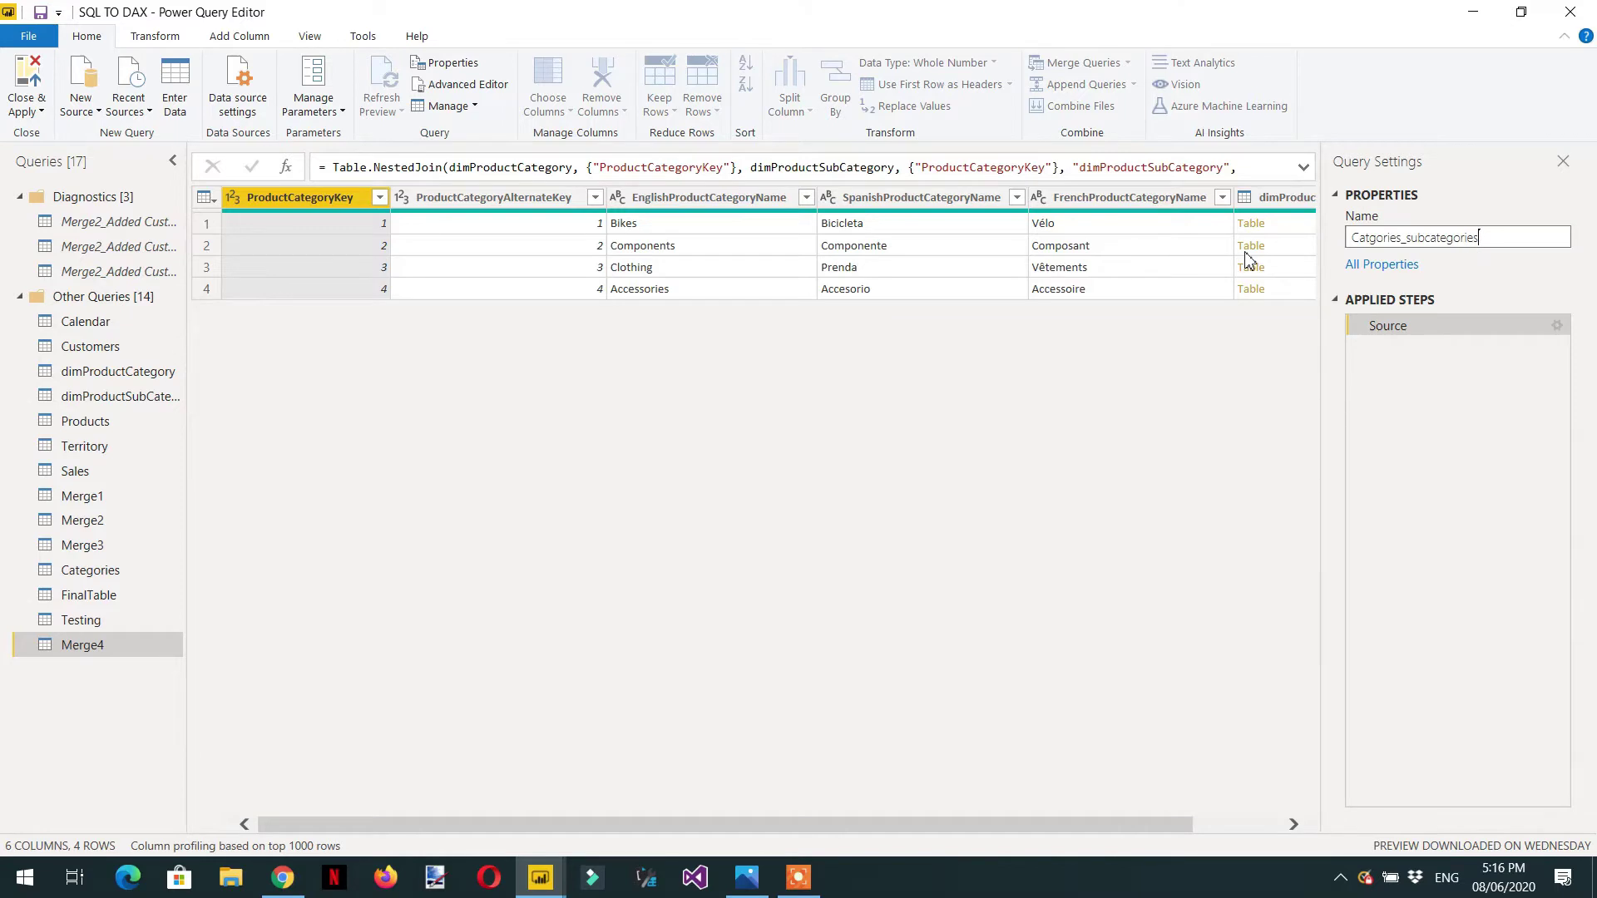
pyautogui.press('Return')
# Remove the ProductCategoryKey, ProductCategoryAlternateKey, SpanishProductCategoryName and FrenchProductCategoryName columns from the merged query
pyautogui.click(1218, 231)
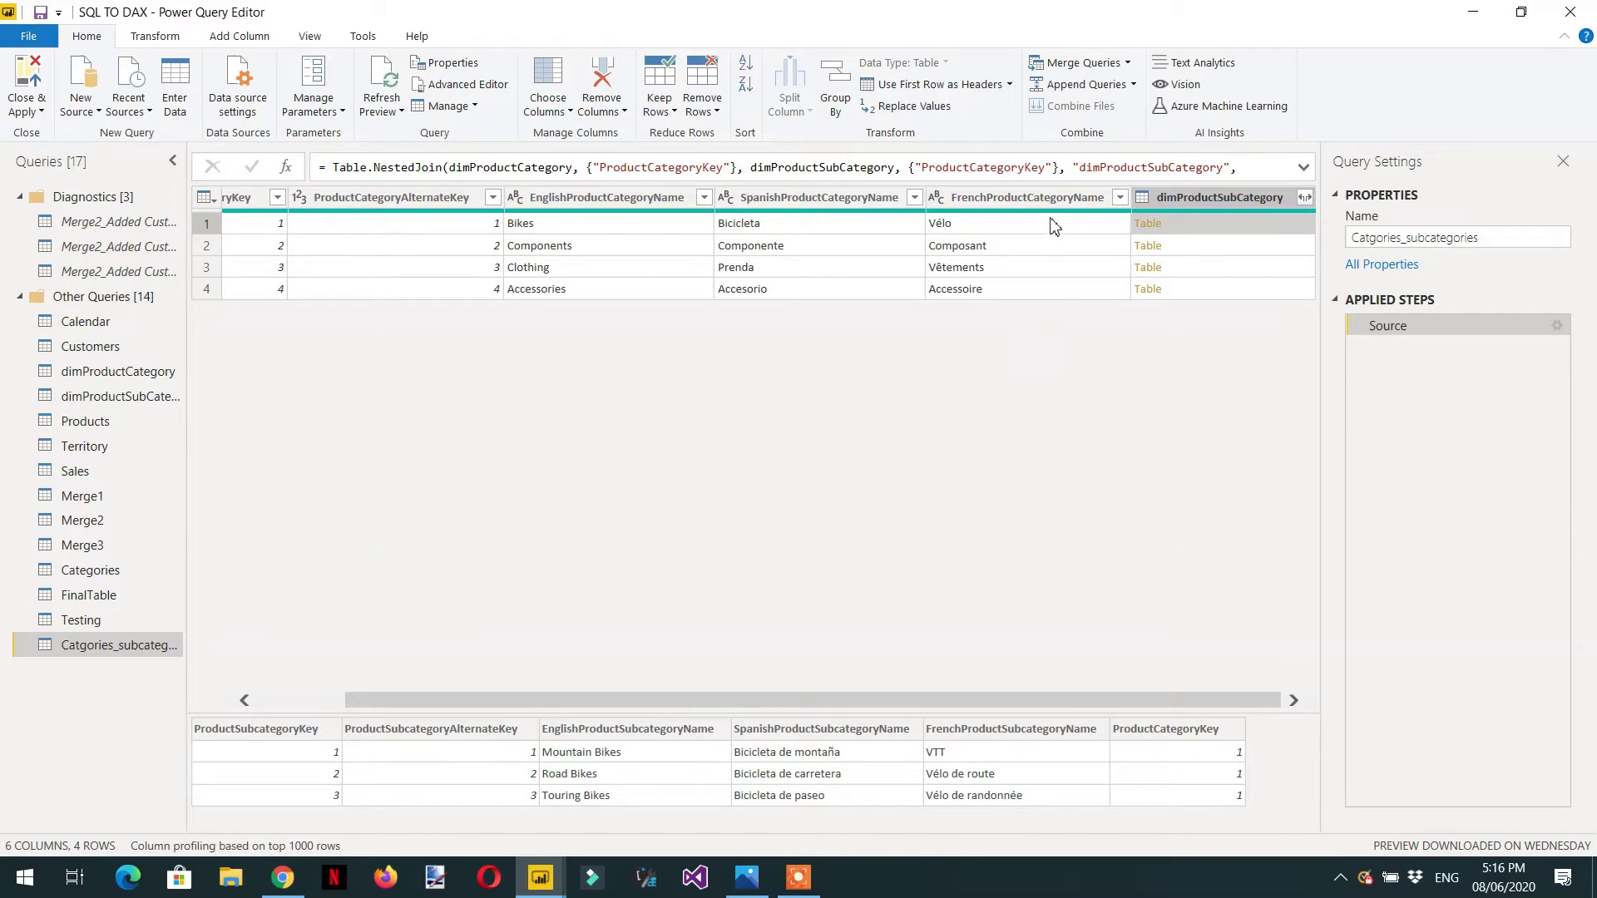
pyautogui.click(1029, 200)
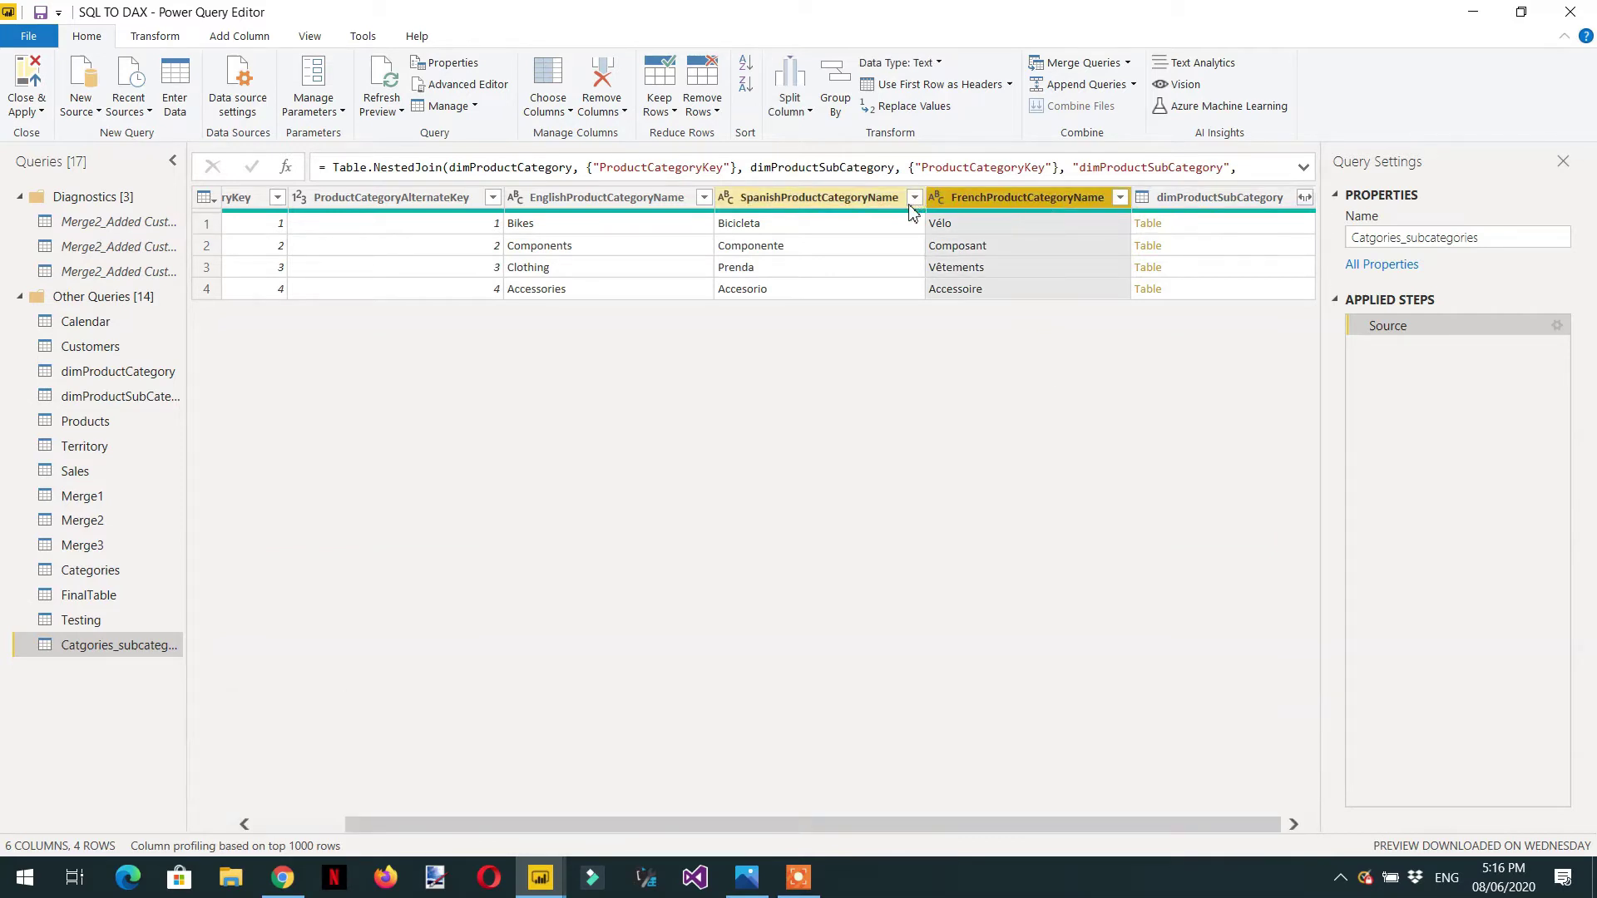
pyautogui.keyDown('ctrl'); pyautogui.click(836, 198); pyautogui.keyUp('ctrl')
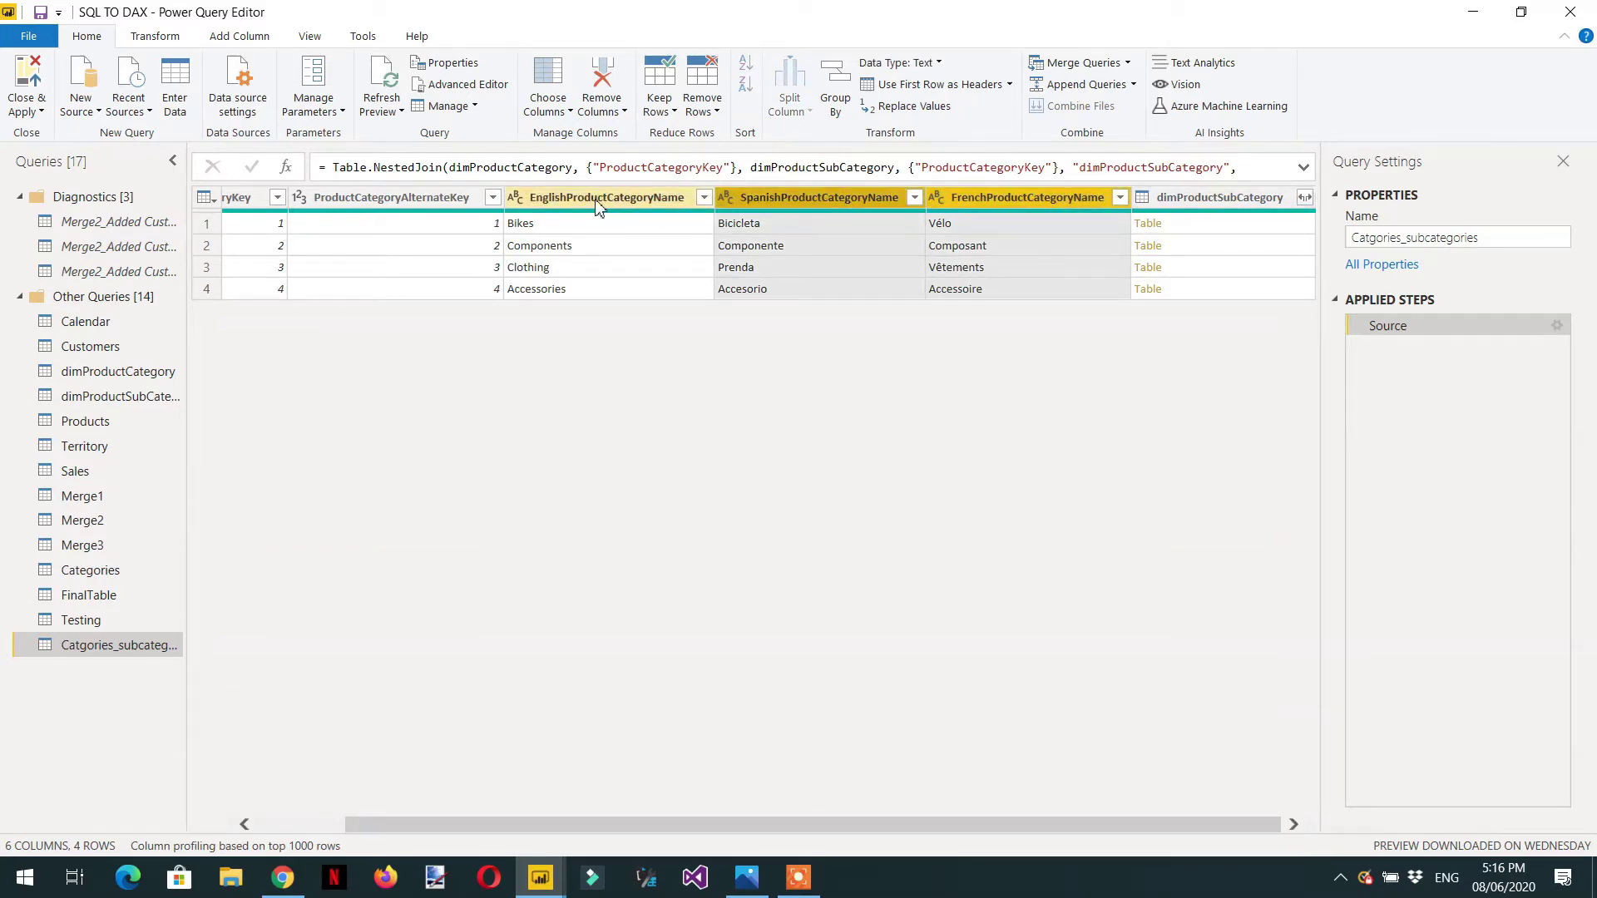
pyautogui.keyDown('ctrl'); pyautogui.click(410, 199); pyautogui.keyUp('ctrl')
pyautogui.keyDown('shift'); pyautogui.click(254, 199); pyautogui.keyUp('shift')
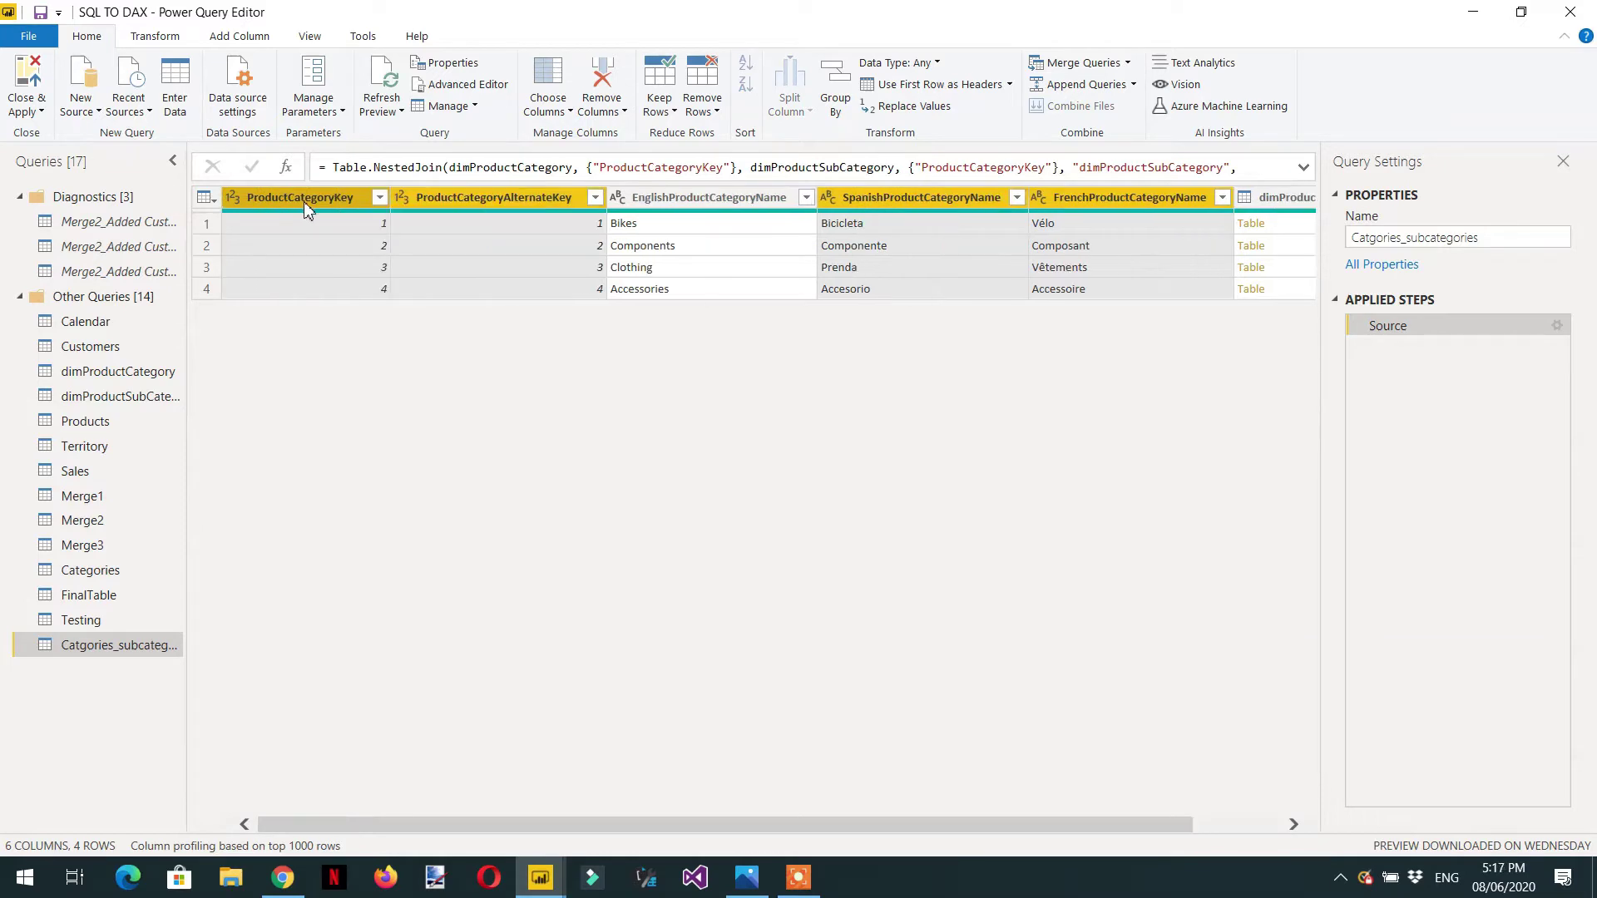
pyautogui.rightClick(304, 197)
pyautogui.click(384, 237)
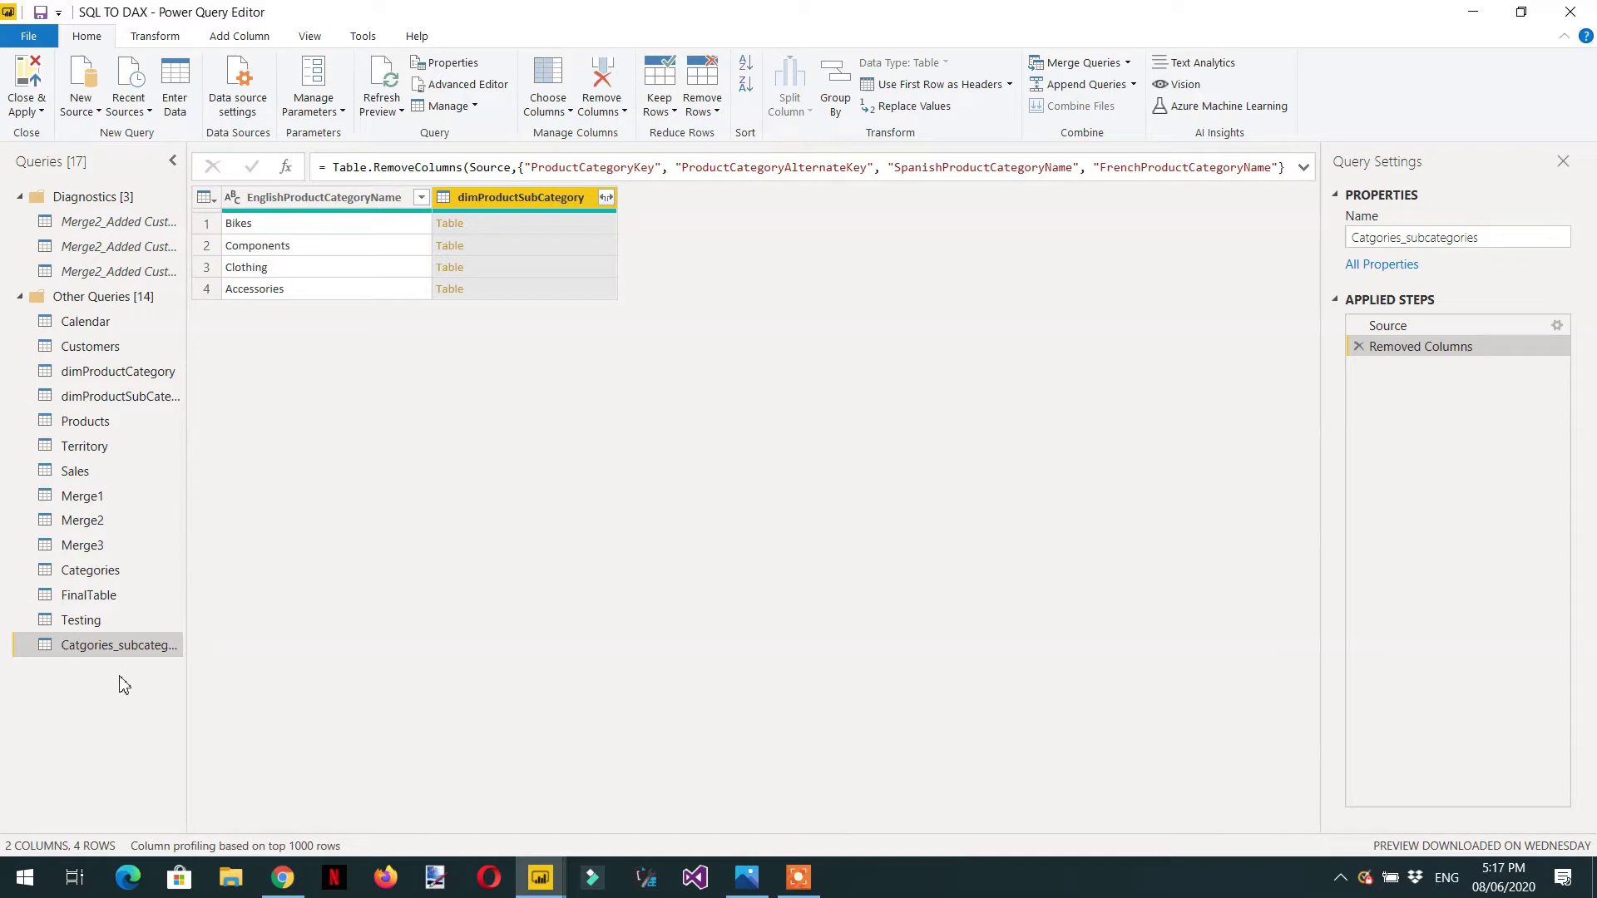
pyautogui.click(1128, 65)
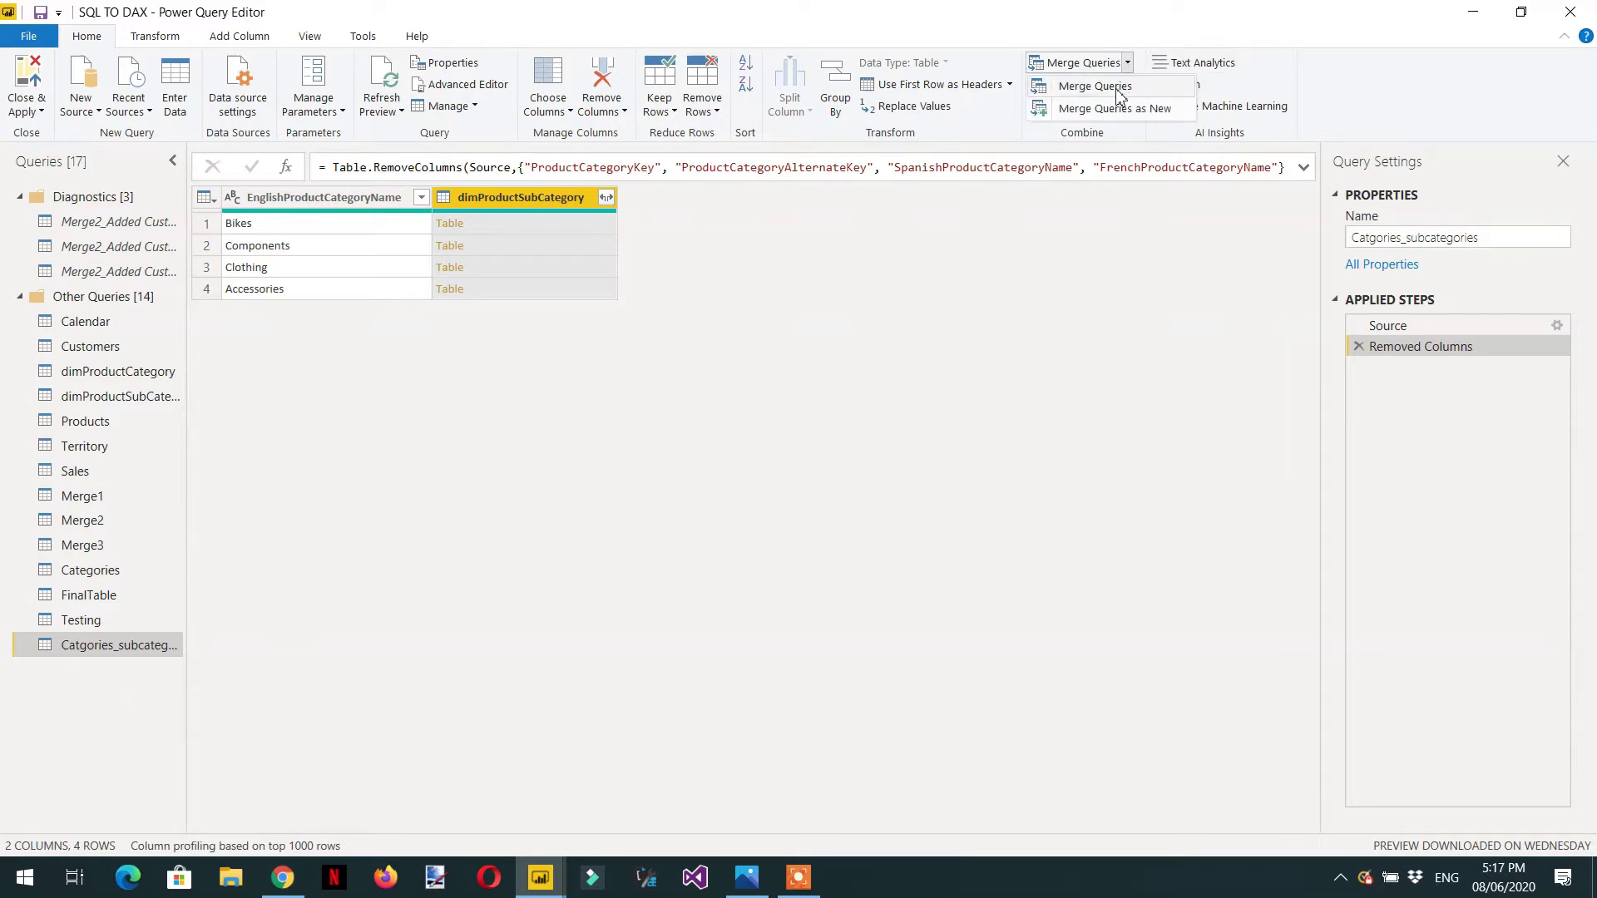
pyautogui.click(1114, 108)
pyautogui.click(1390, 731)
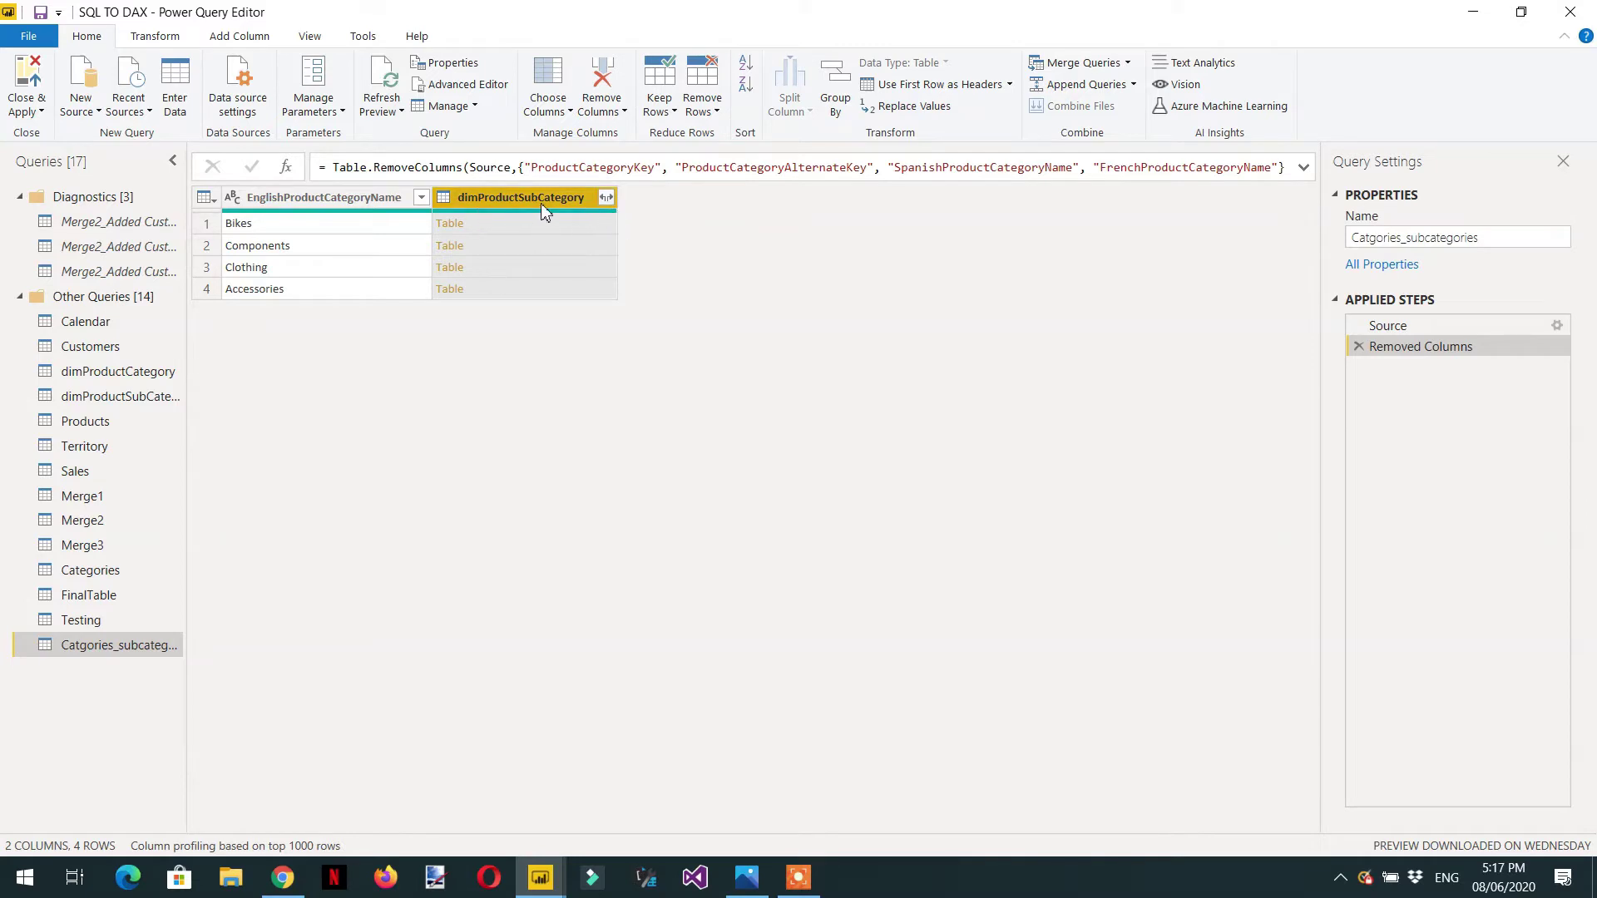
# Expand the dimProductSubCategory column to only ProductSubcategoryKey and EnglishProductSubcategoryName, without the original column name as prefix
pyautogui.click(606, 197)
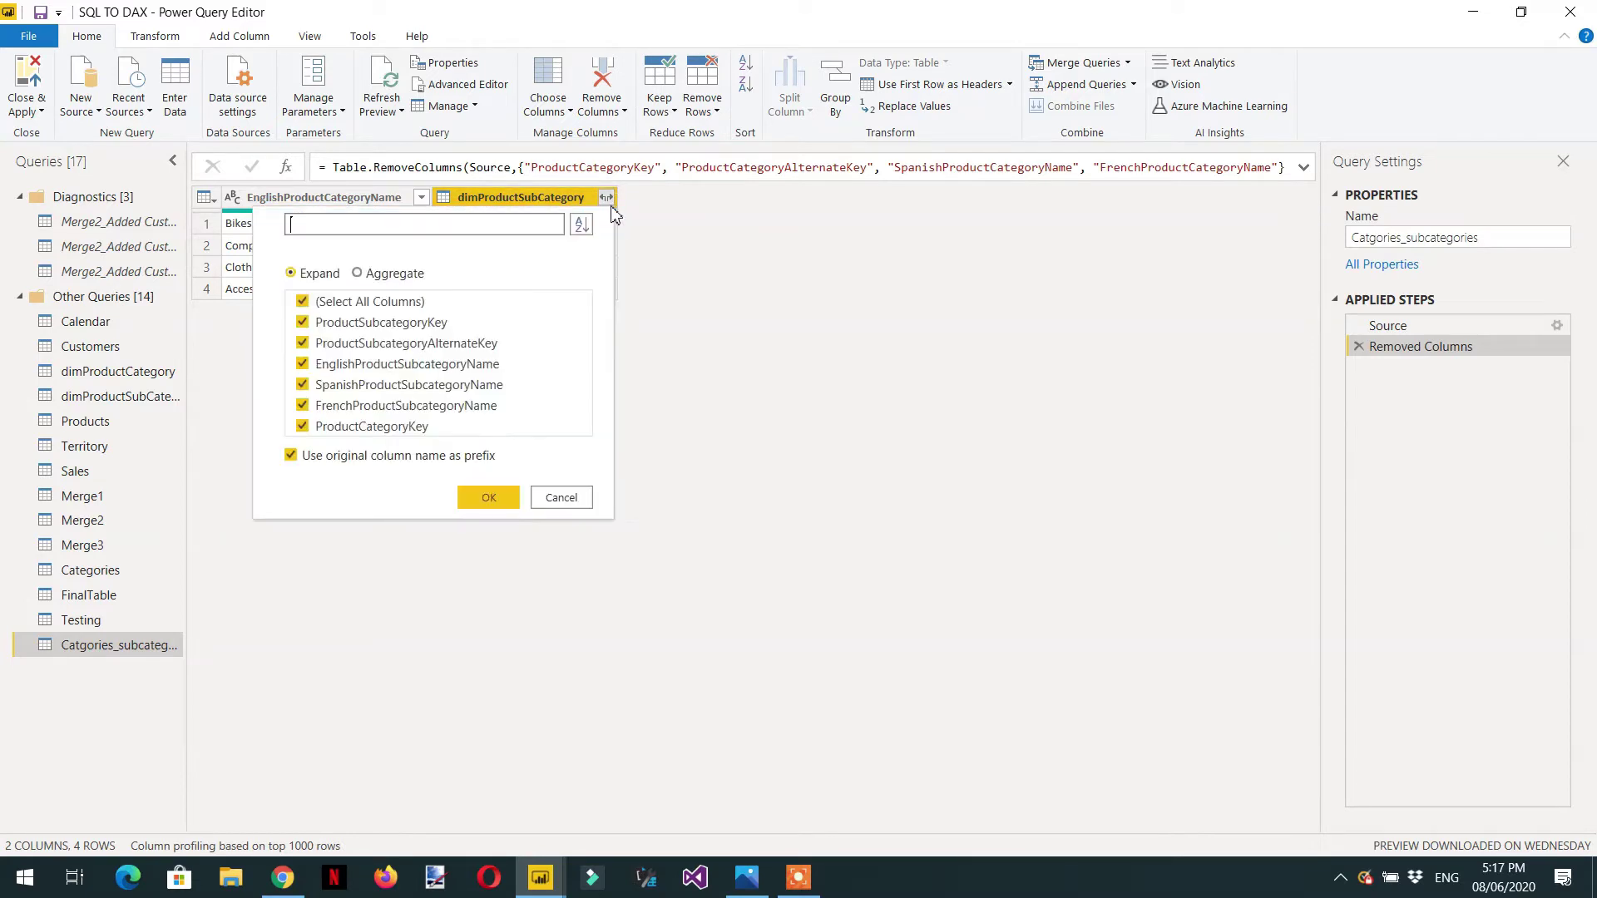
pyautogui.click(390, 302)
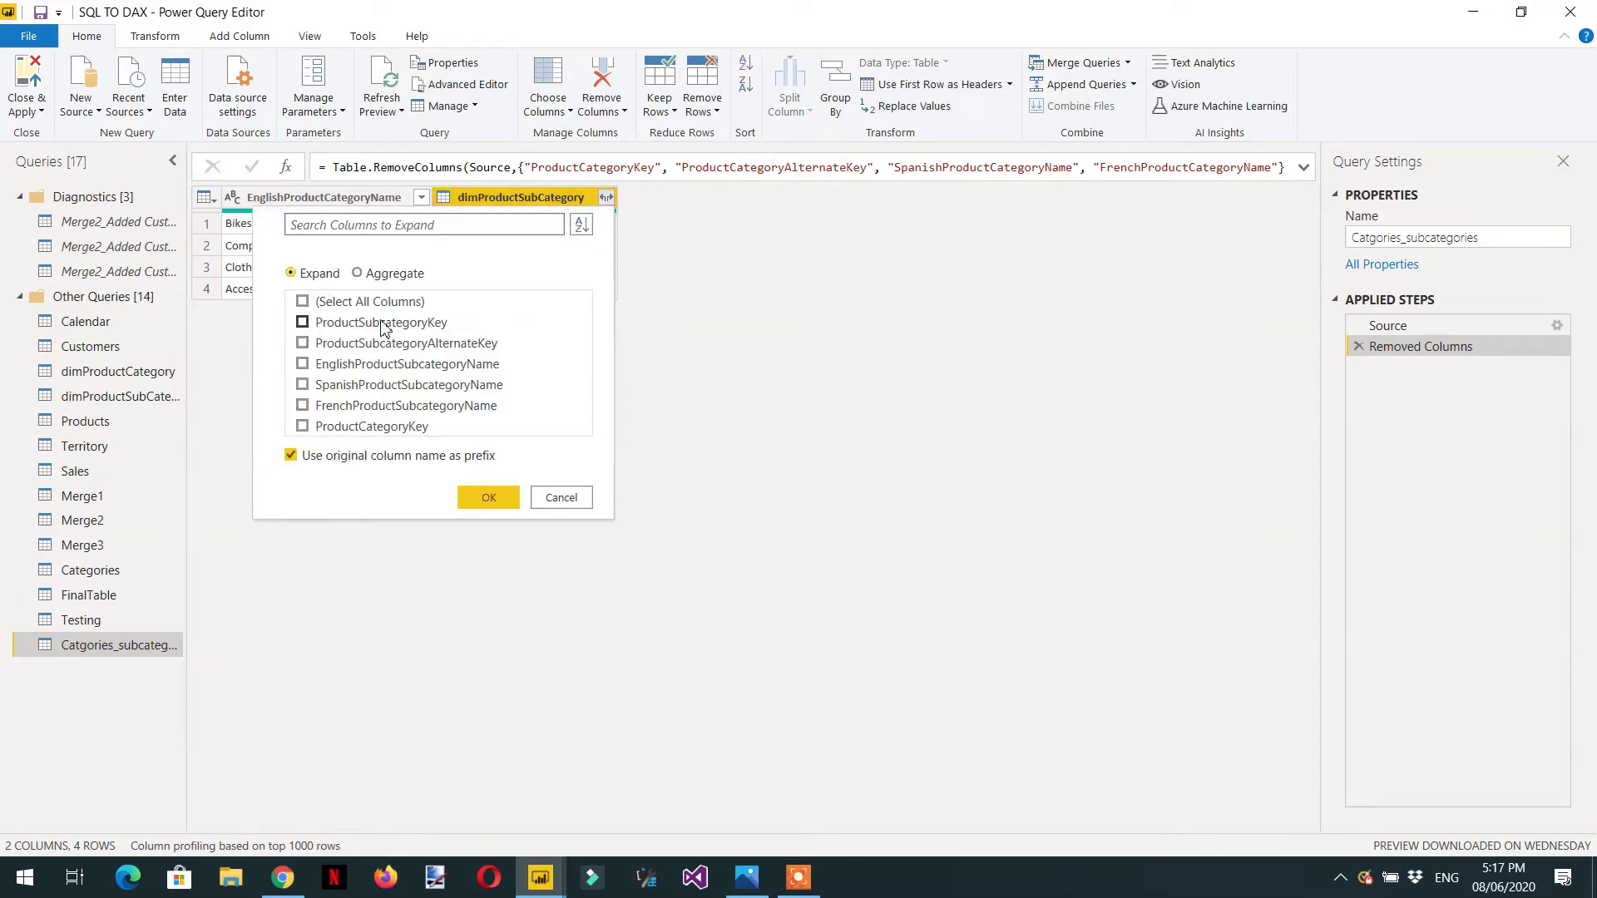
pyautogui.click(385, 326)
pyautogui.click(392, 372)
pyautogui.click(292, 455)
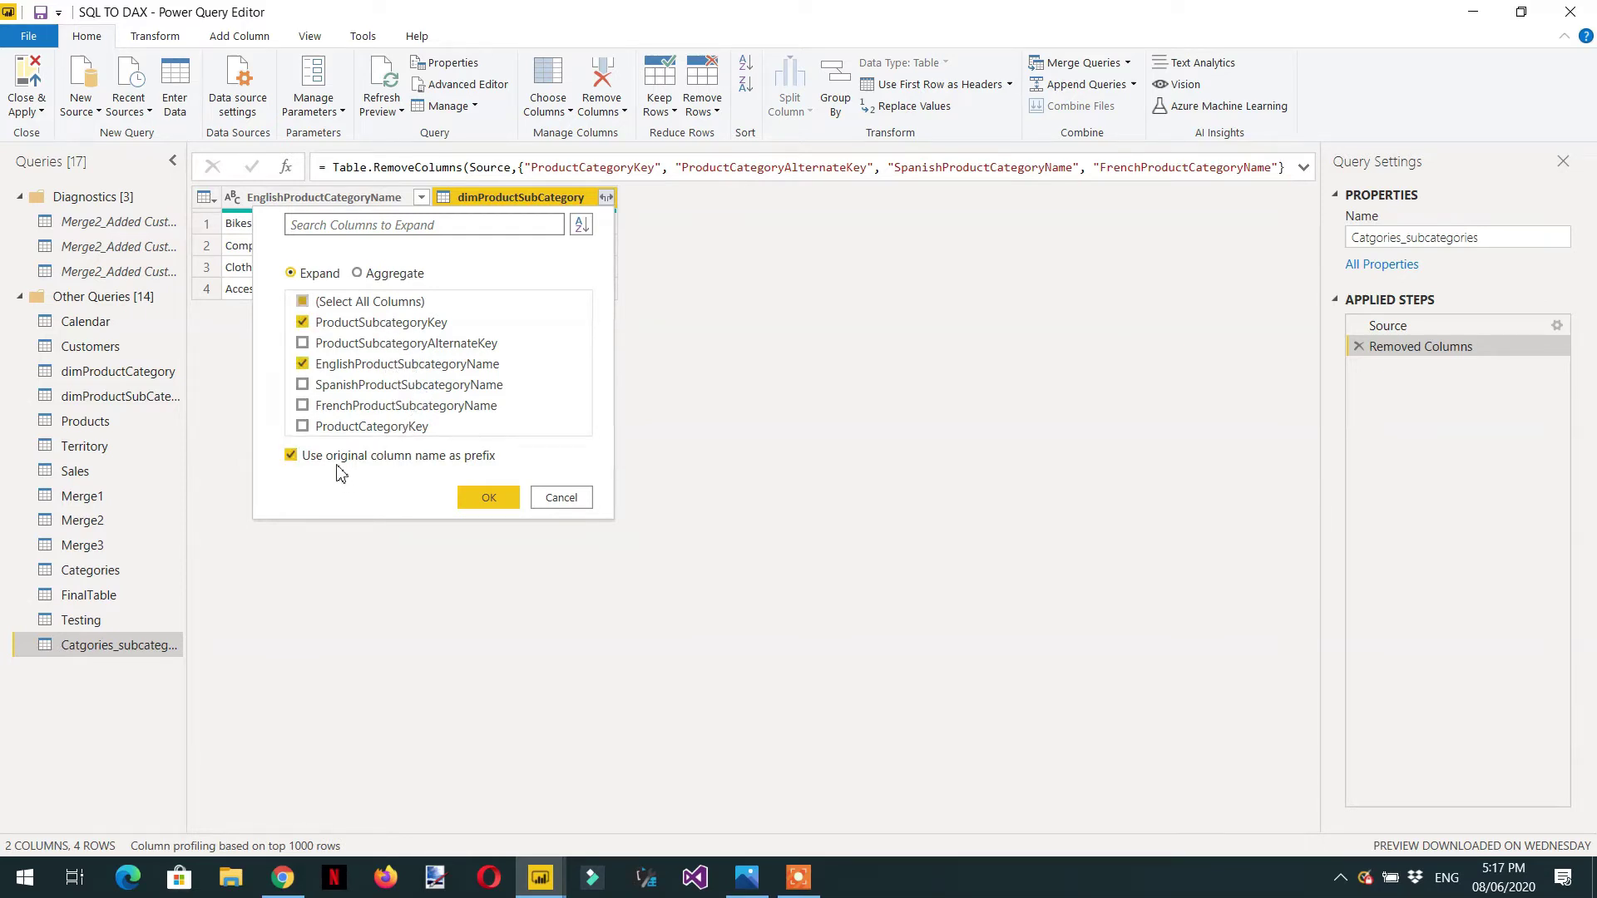
pyautogui.click(488, 503)
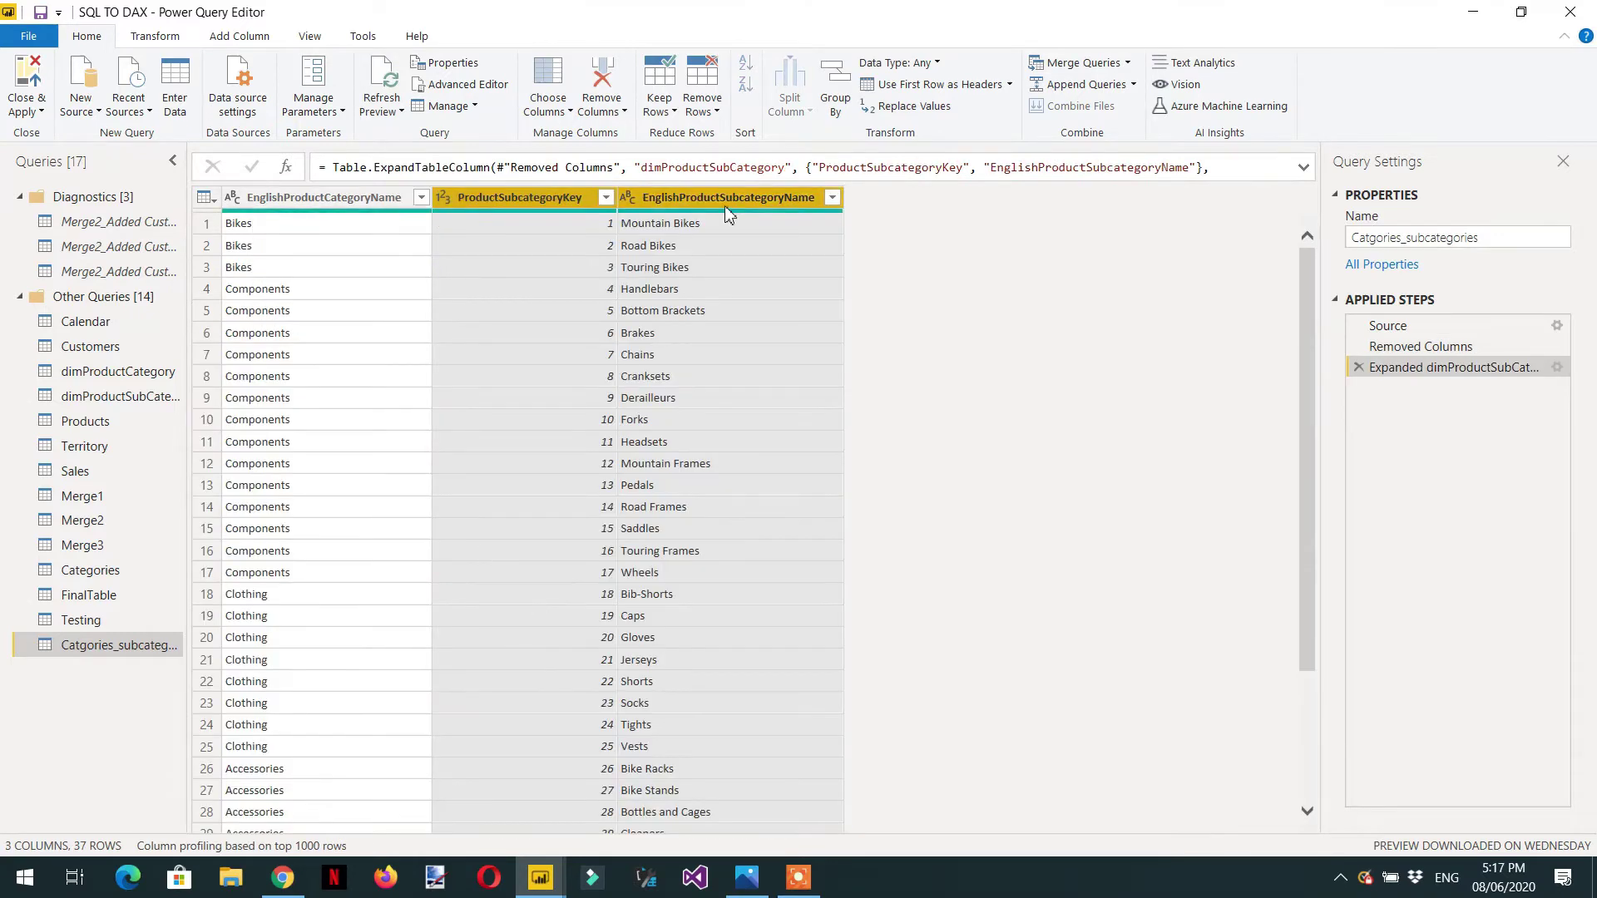
# Rename the EnglishProductSubcategoryName column as Subcategories
pyautogui.doubleClick(720, 200)
pyautogui.write('Subcategories')
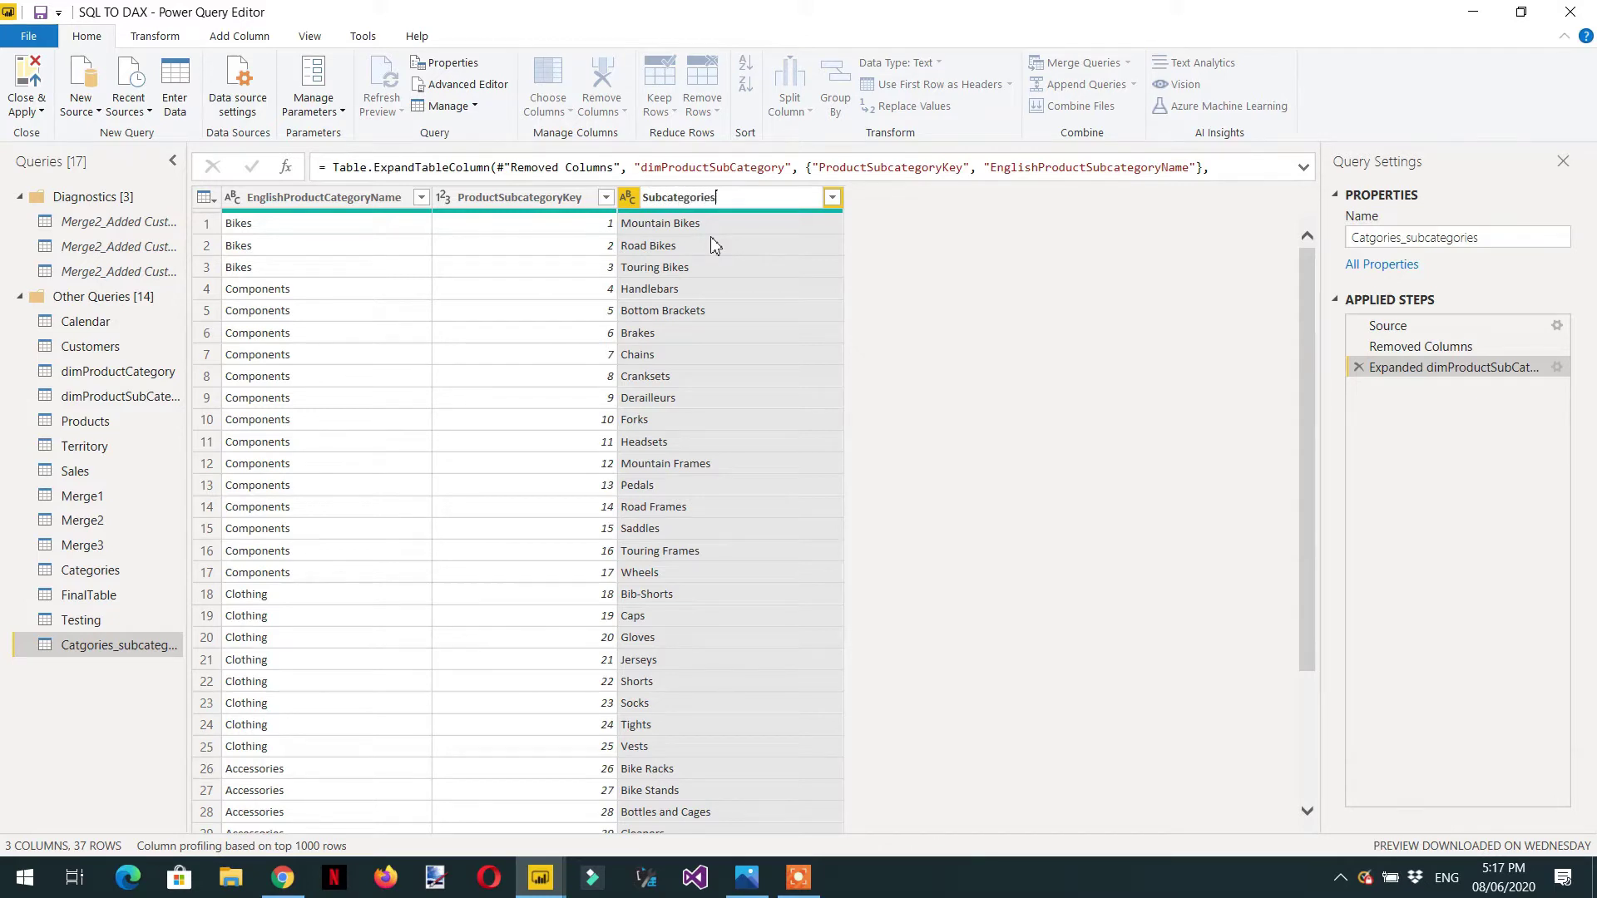
pyautogui.press('Return')
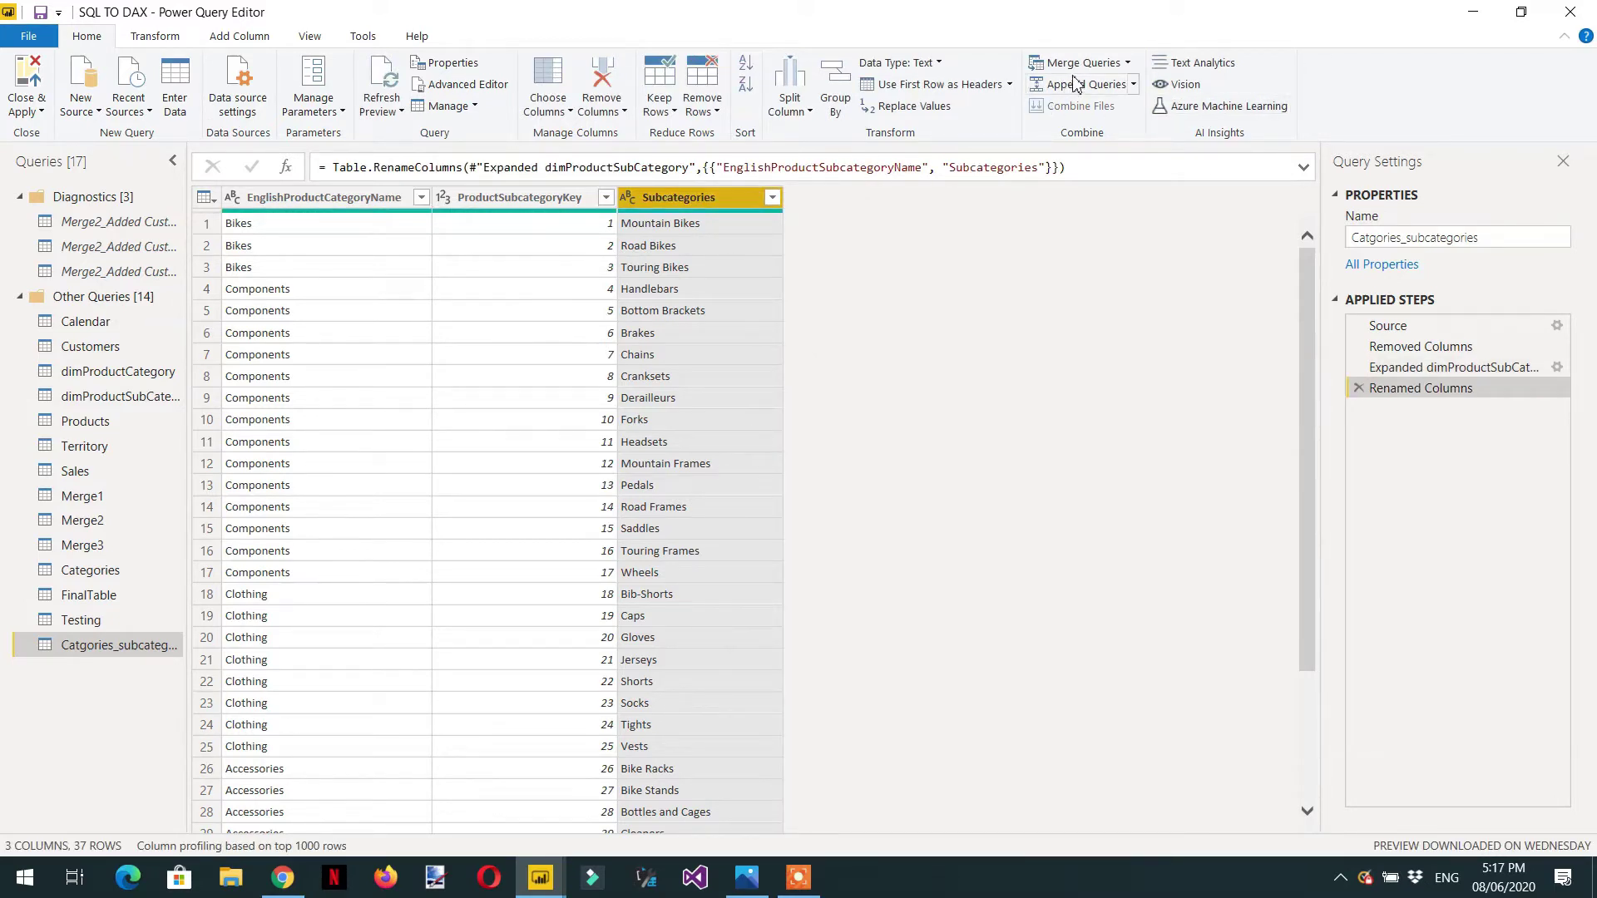
# Merge Catgories_subcategories with Products as a new query, using an inner join on ProductSubcategoryKey
pyautogui.click(1128, 63)
pyautogui.click(1134, 109)
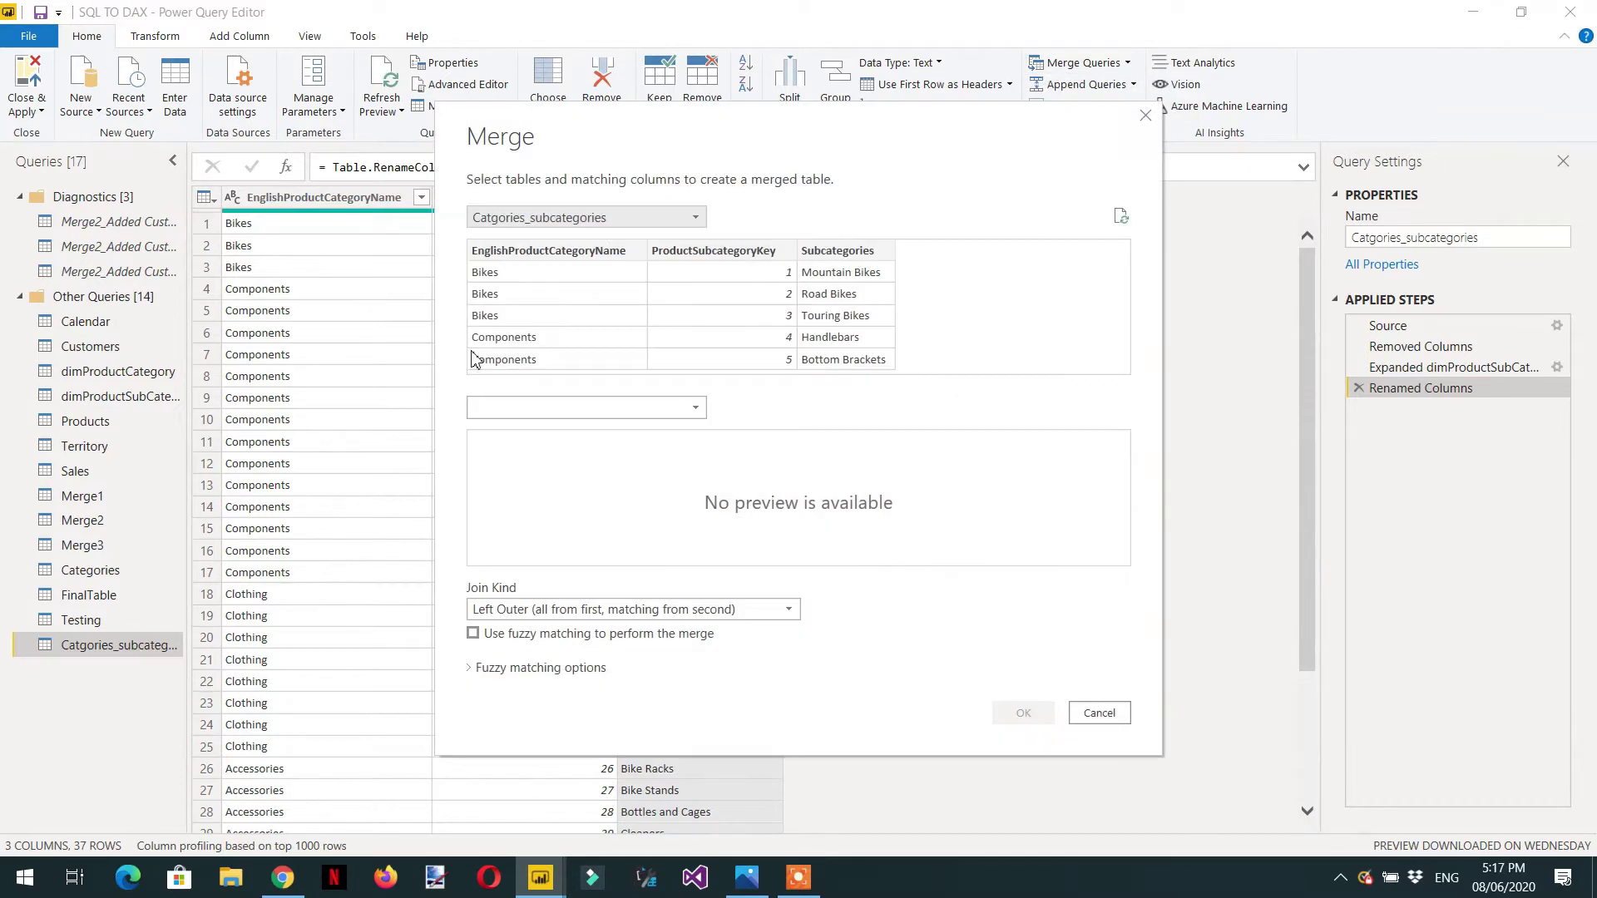
pyautogui.click(616, 420)
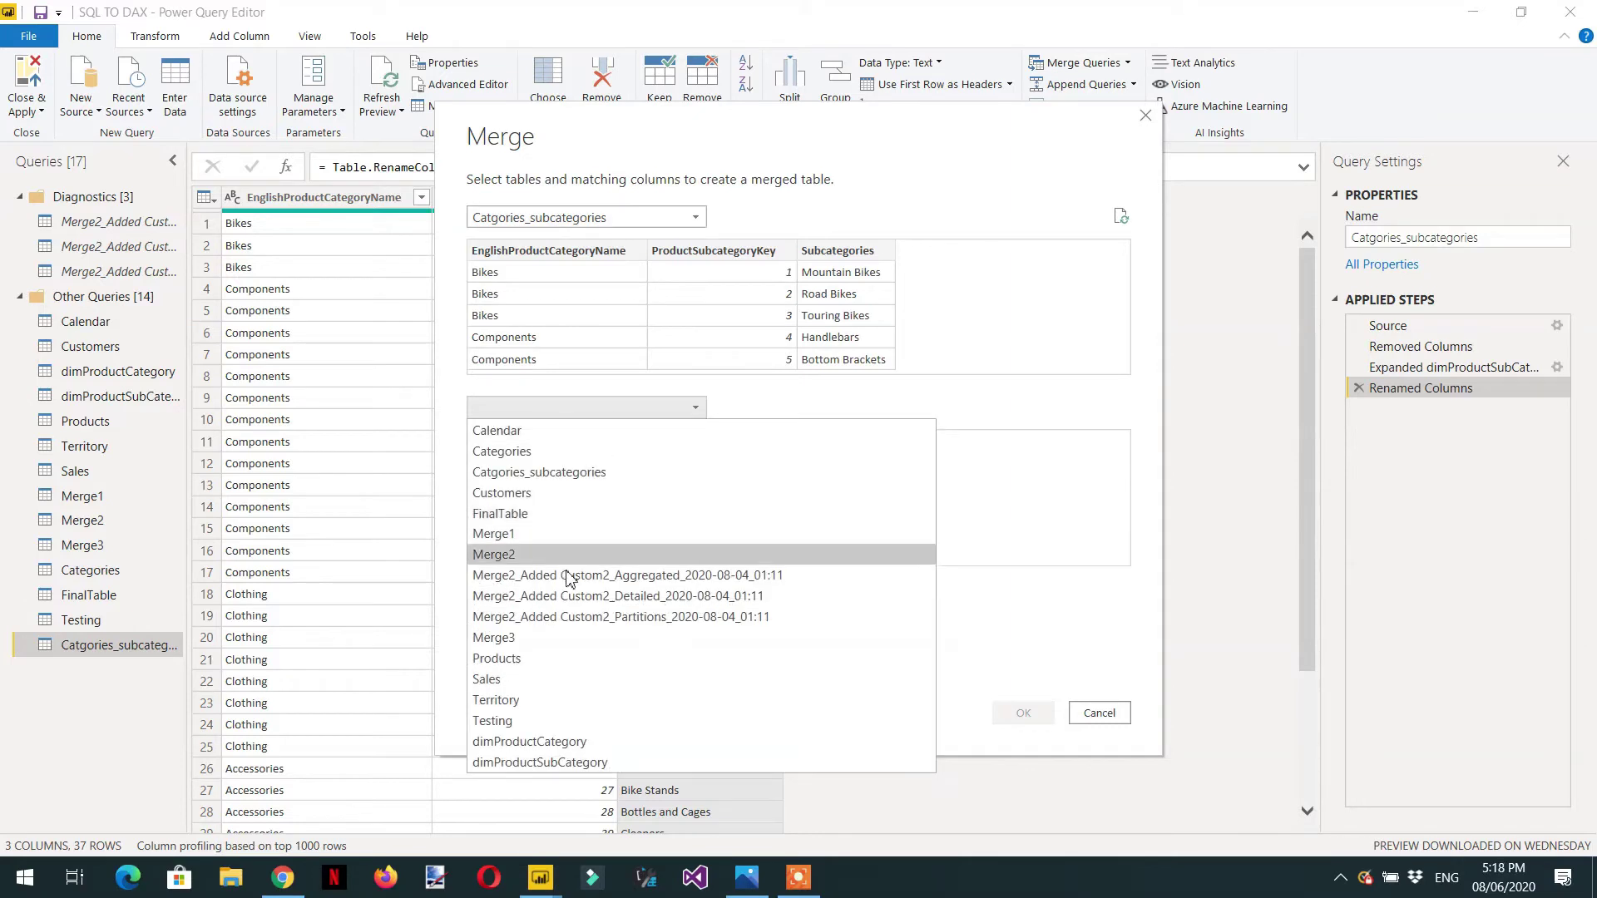
pyautogui.click(536, 667)
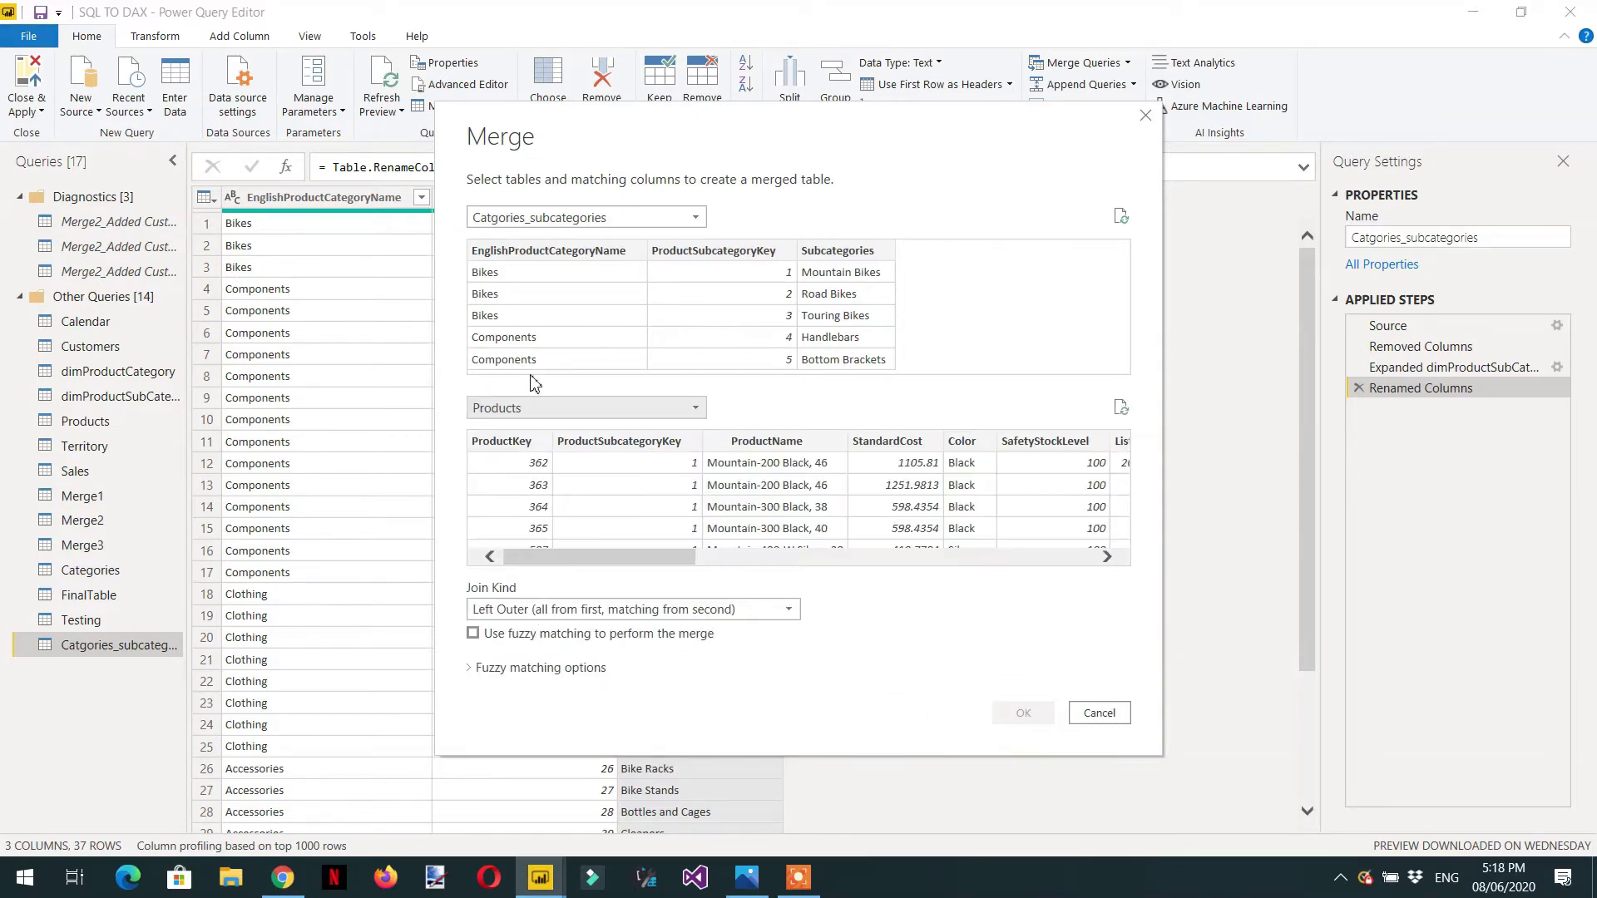
pyautogui.click(746, 256)
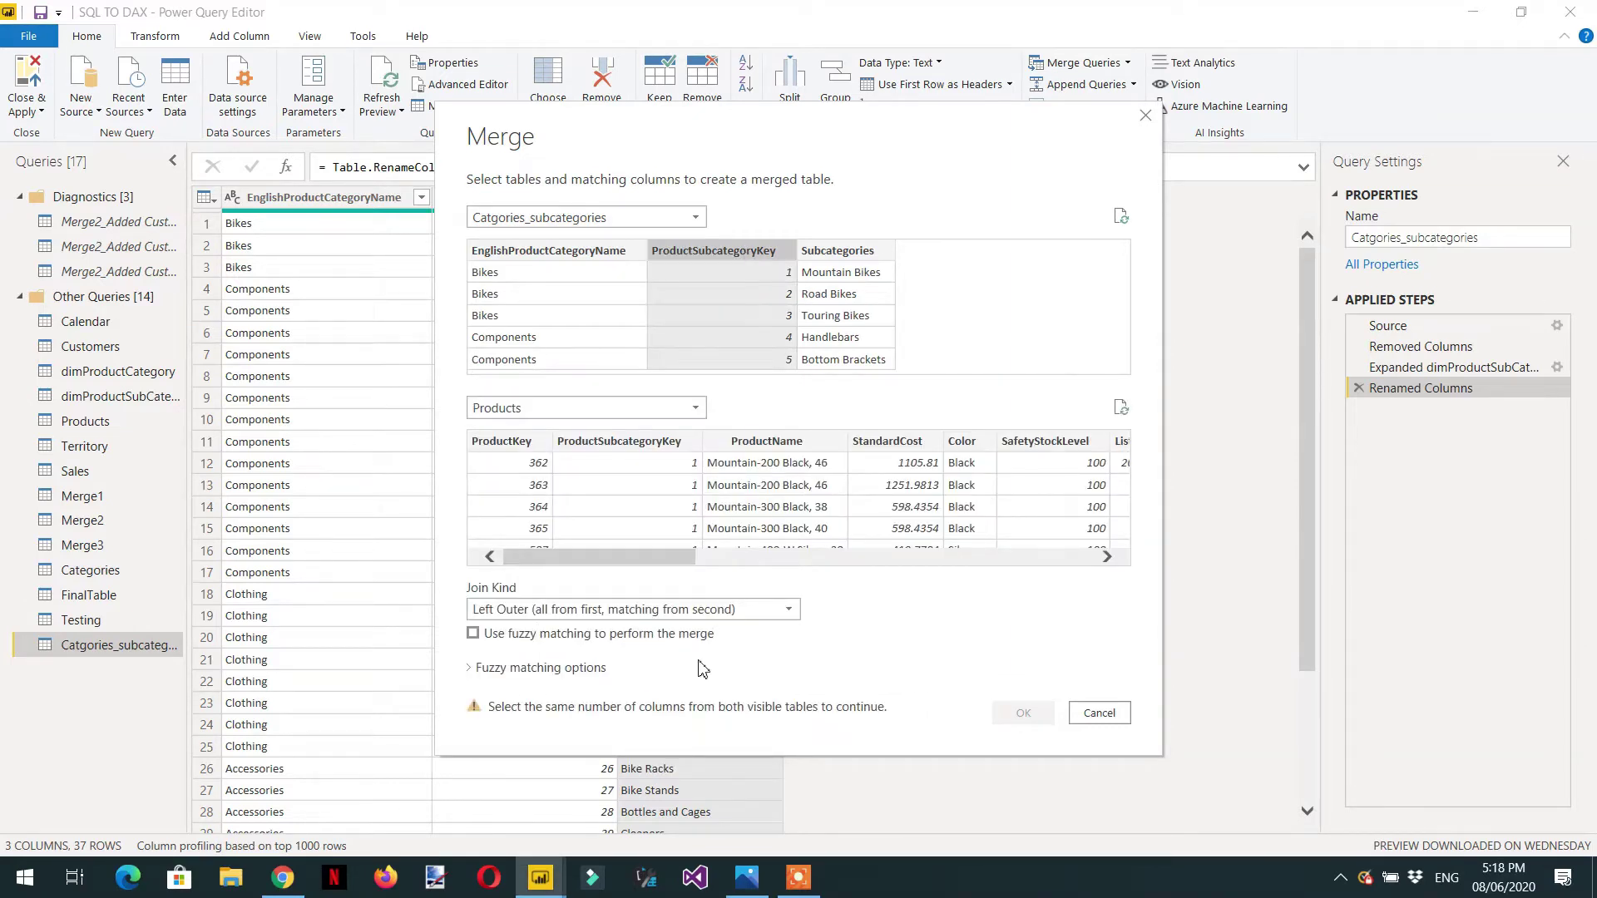
pyautogui.moveTo(652, 557)
pyautogui.mouseDown()
pyautogui.moveTo(943, 564)
pyautogui.moveTo(642, 563)
pyautogui.mouseUp()
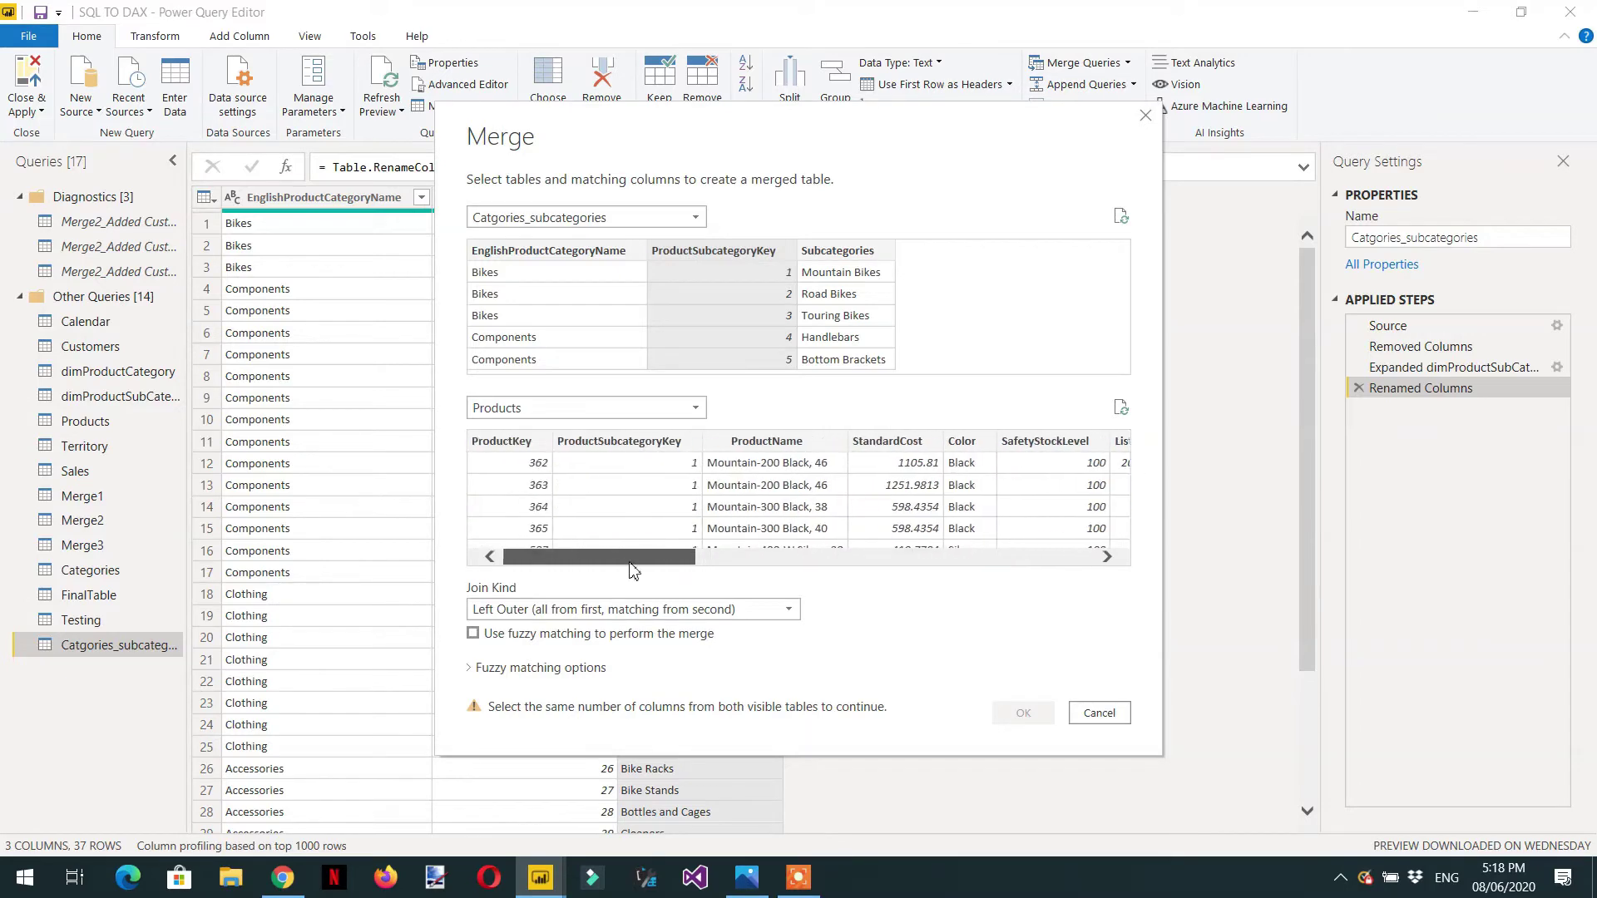
pyautogui.click(638, 446)
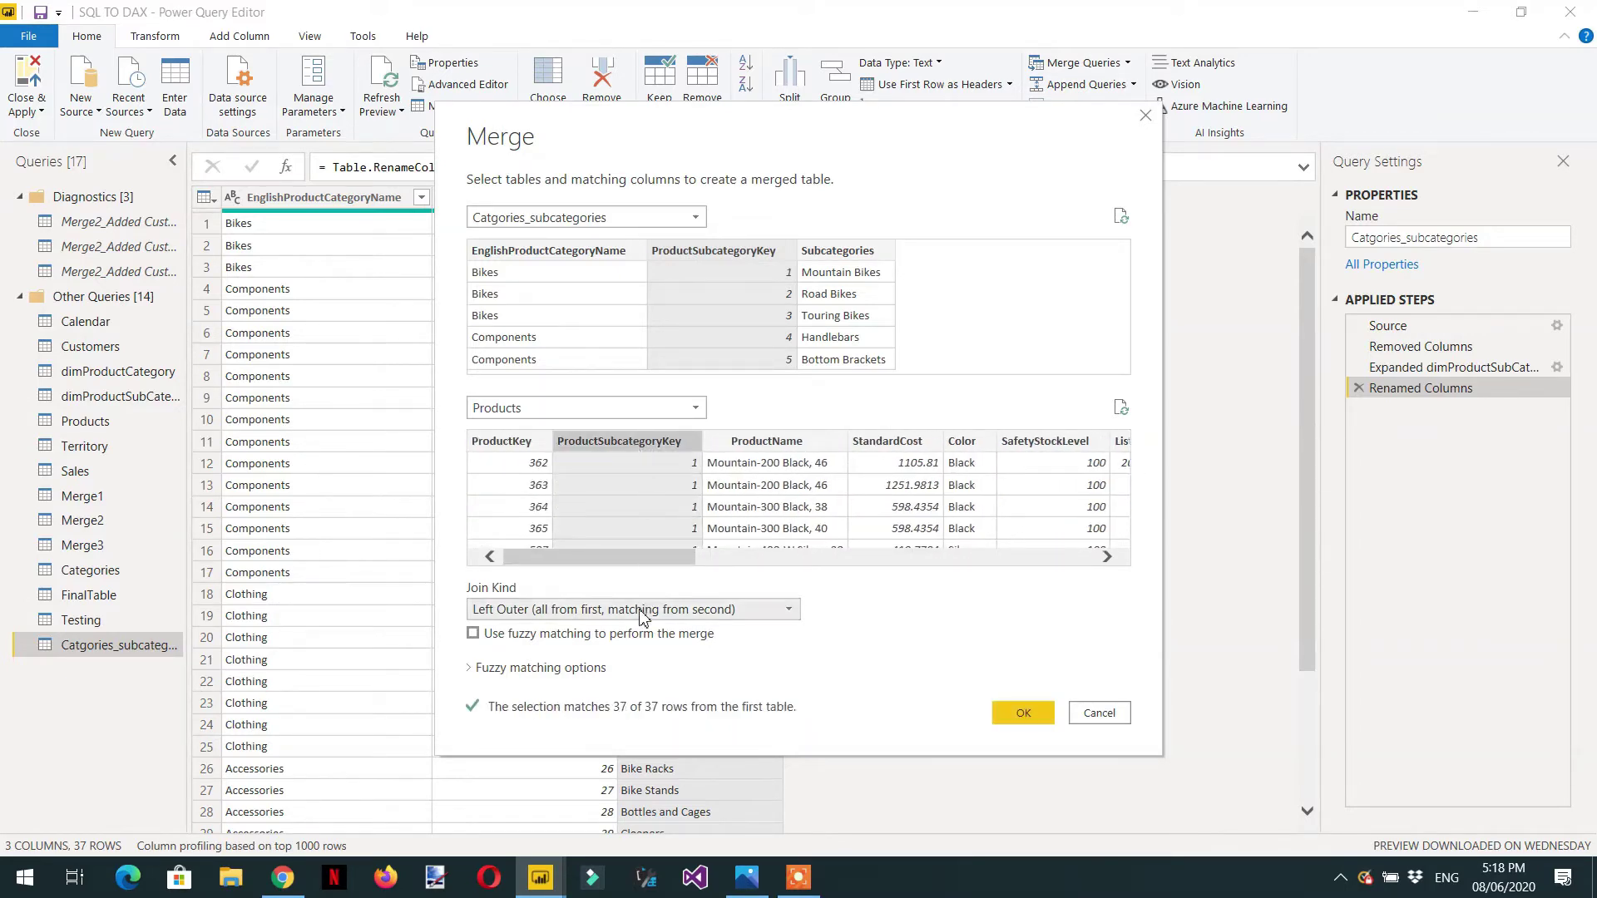
pyautogui.click(644, 611)
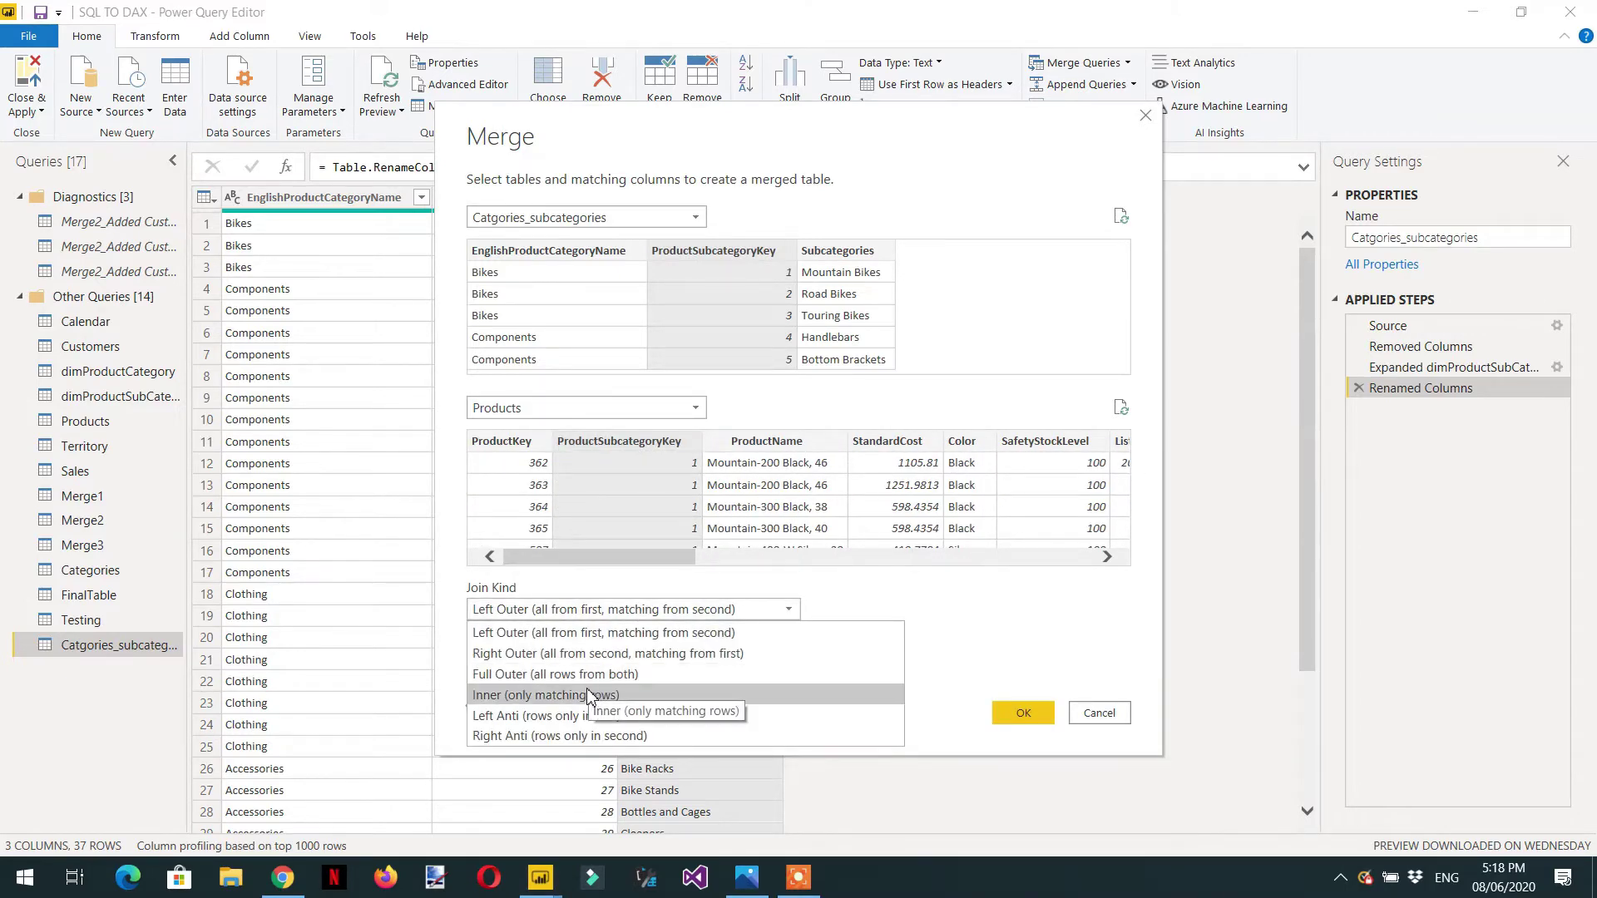
pyautogui.click(591, 694)
pyautogui.click(1024, 716)
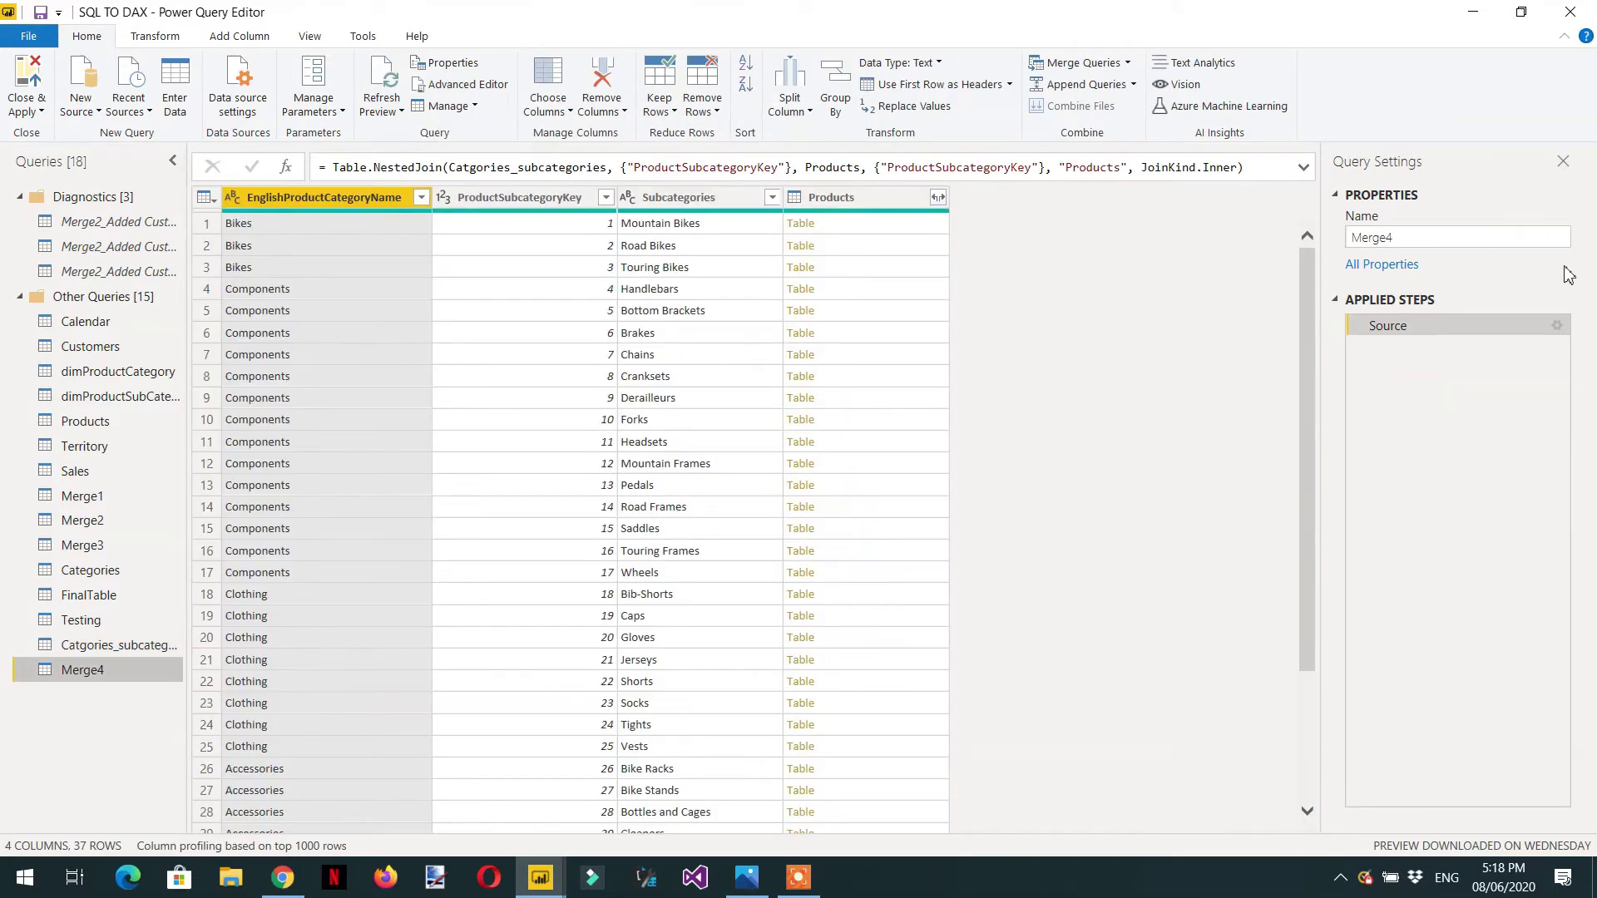
# Rename the query that merges in Products as TopSubcategories
pyautogui.doubleClick(1448, 240)
pyautogui.write('TopSubcategor')
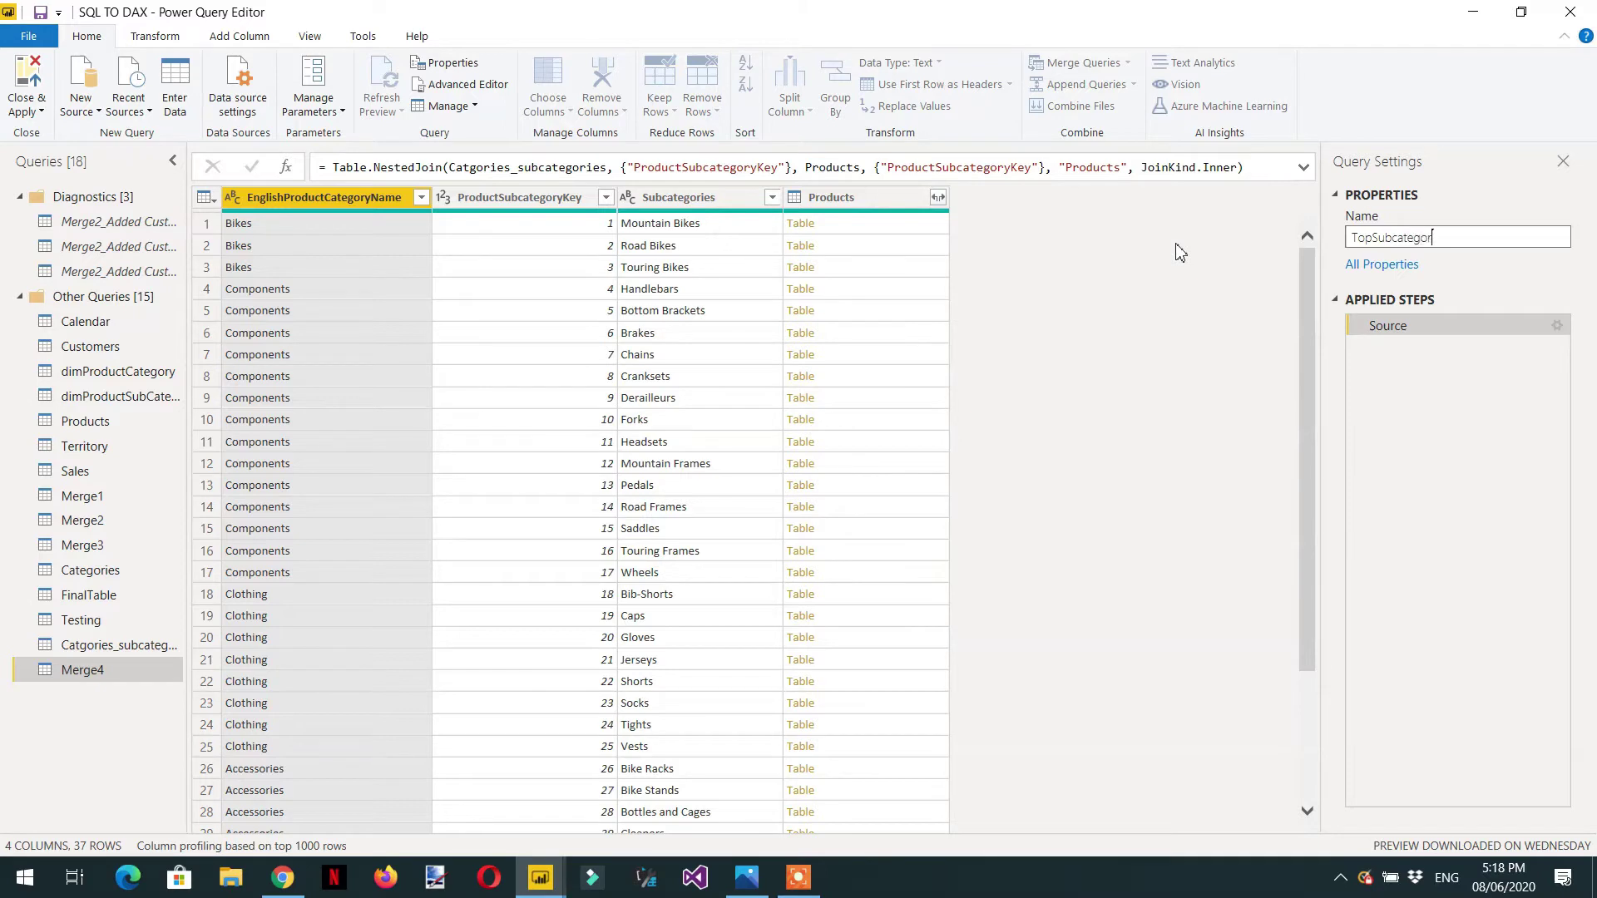
pyautogui.write('ies')
pyautogui.press('Return')
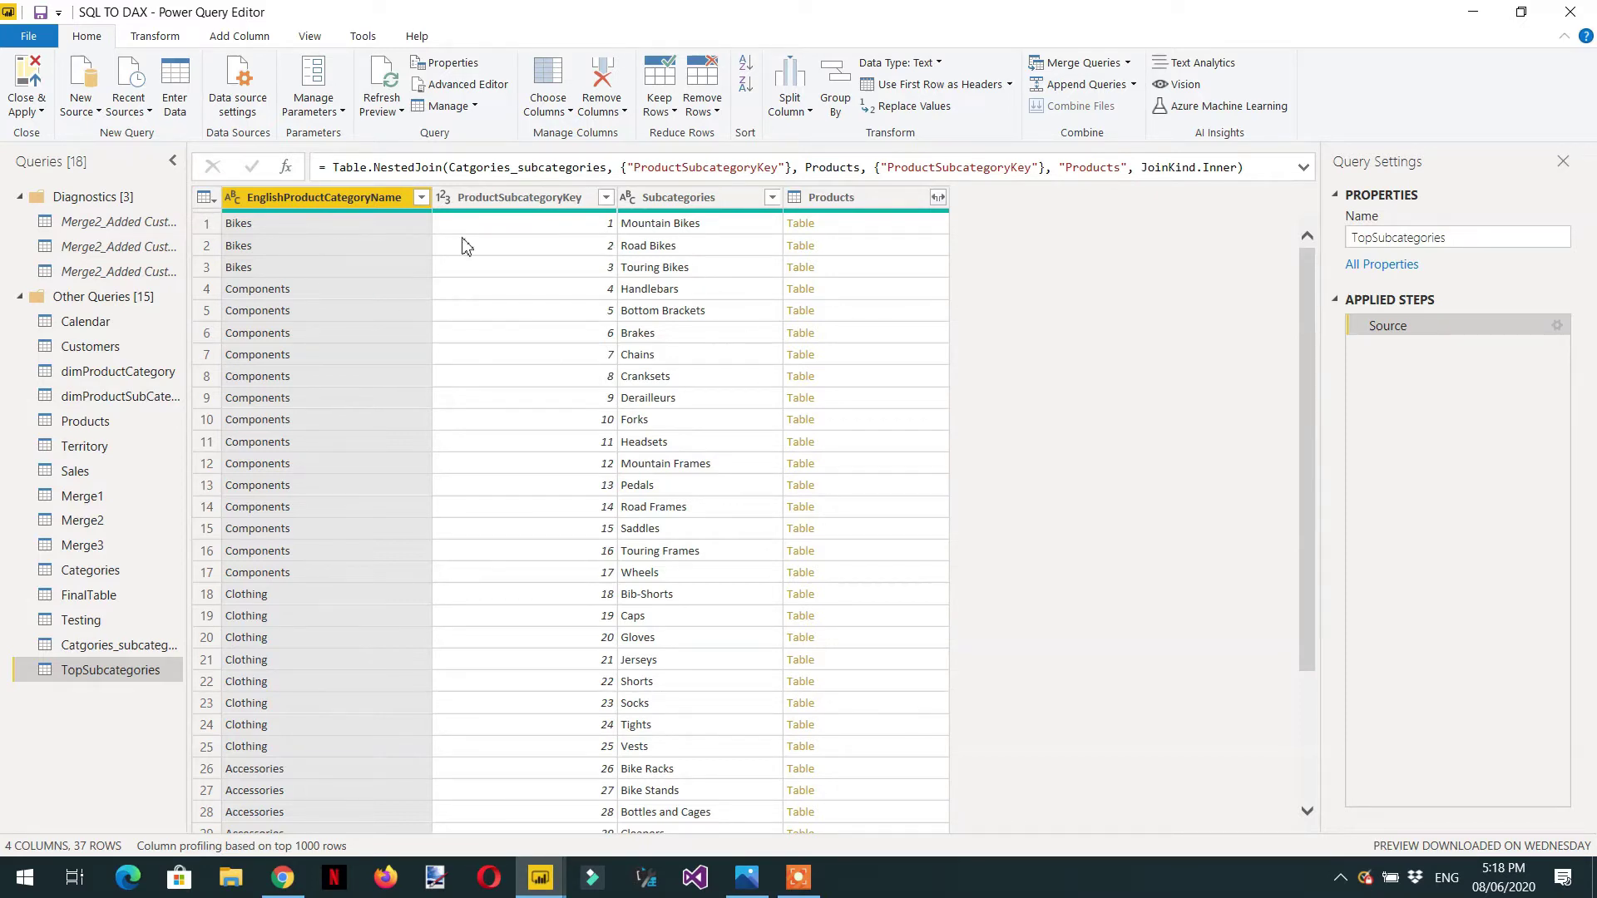
# Remove the ProductSubcategoryKey column from the TopSubcategories query
pyautogui.rightClick(537, 199)
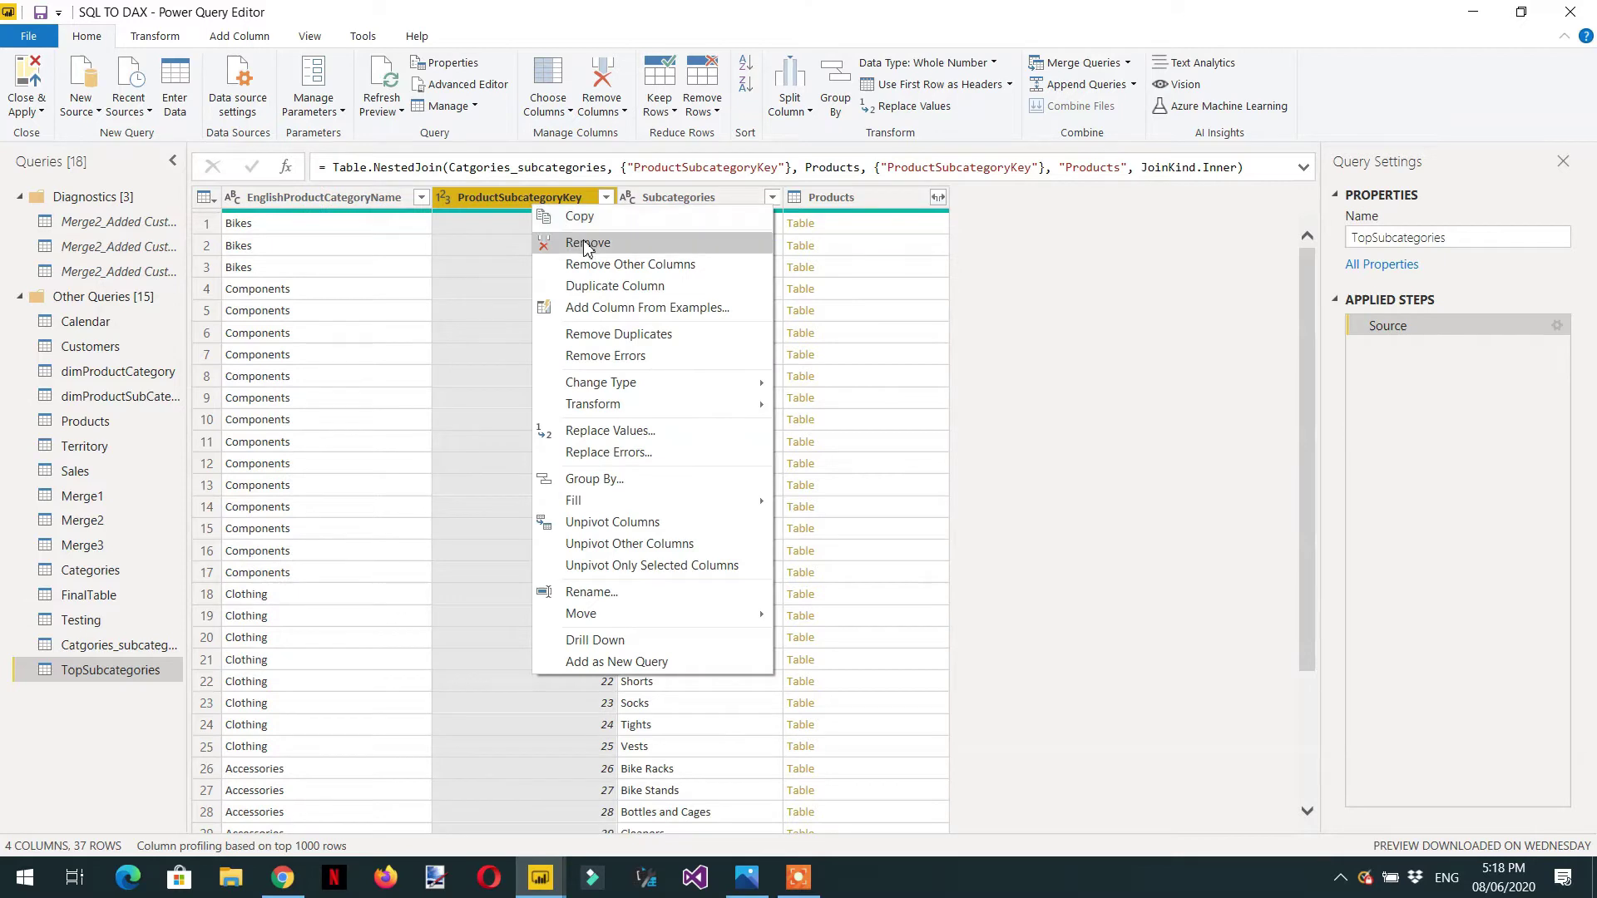
pyautogui.click(639, 223)
pyautogui.press('Delete')
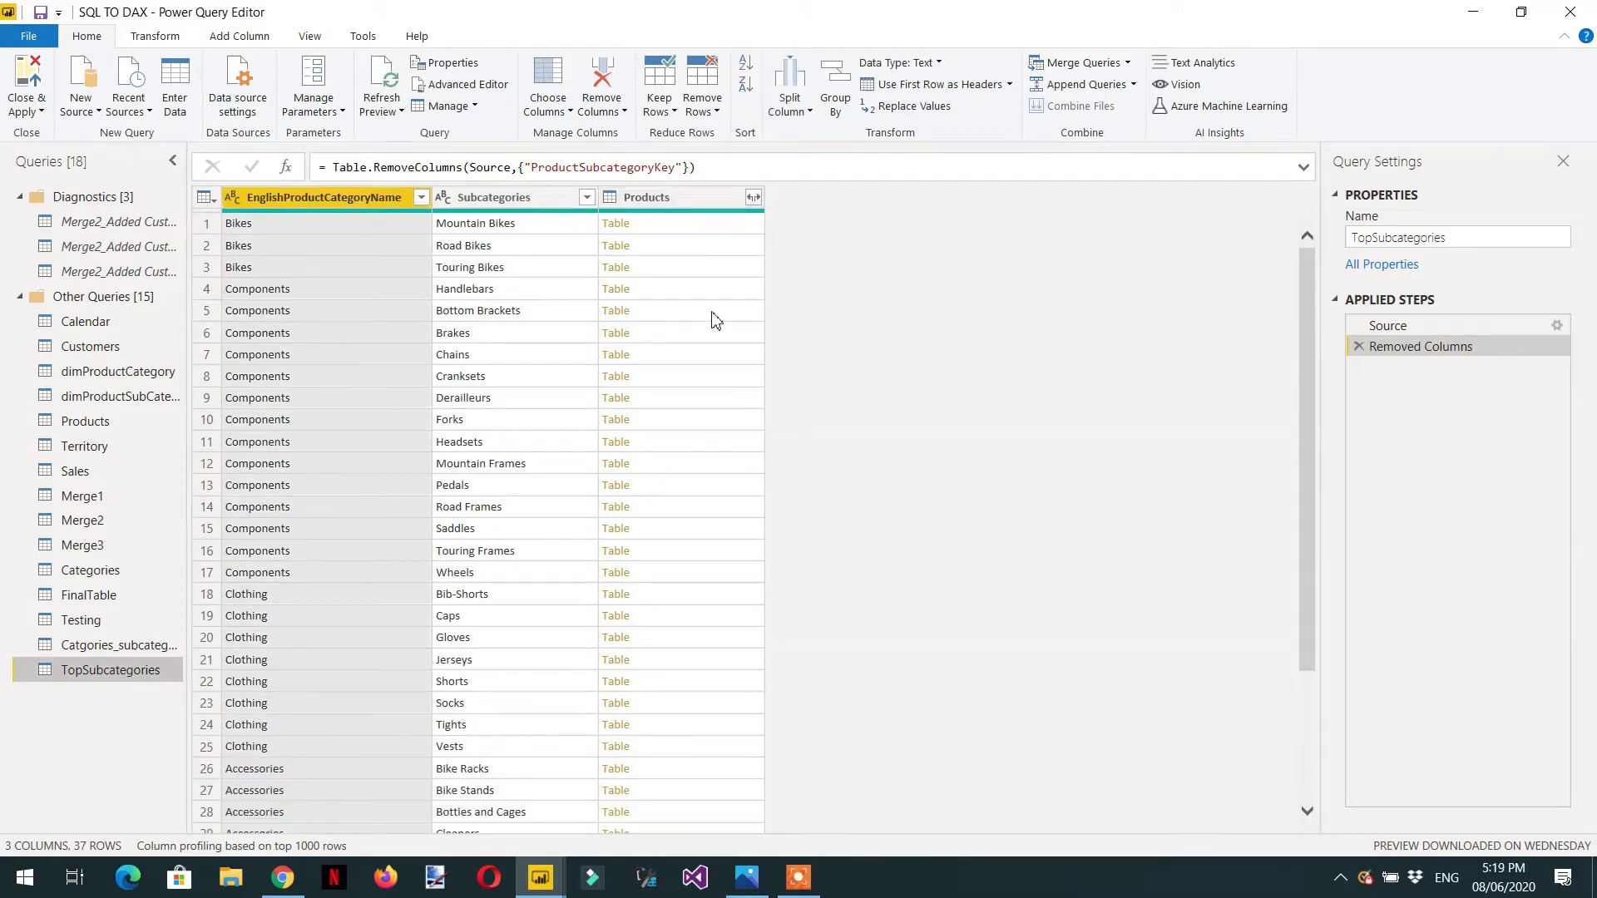
# Preview the first nested Products table and start a custom column named Product_Key
pyautogui.click(699, 231)
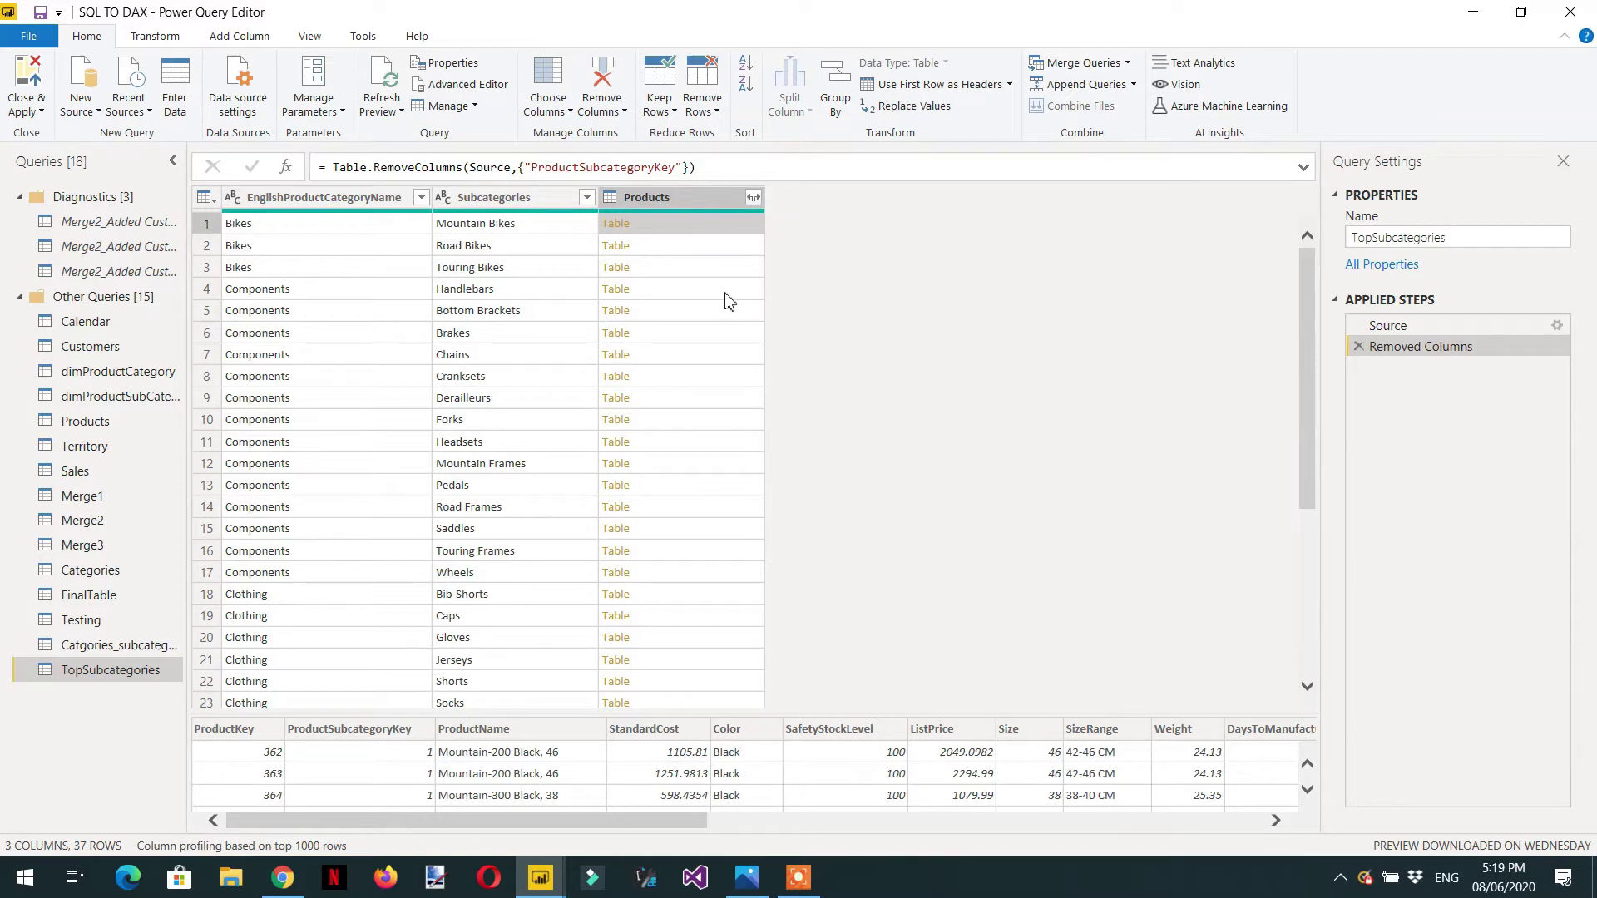
pyautogui.click(242, 35)
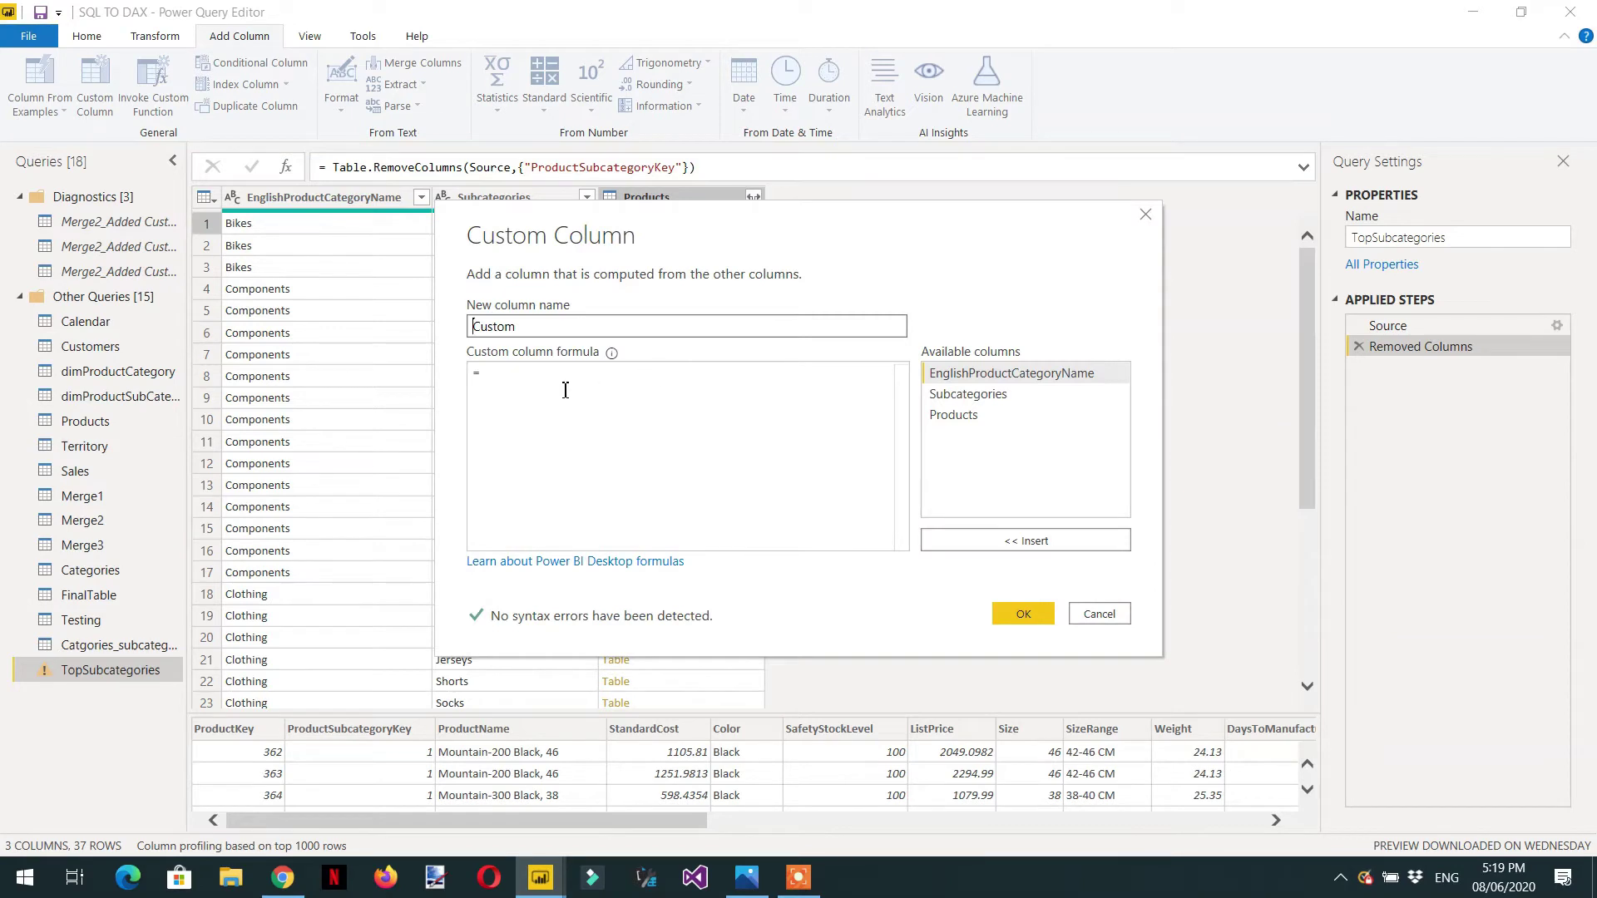
pyautogui.moveTo(574, 336); pyautogui.dragTo(467, 326)
pyautogui.write('Product_Key')
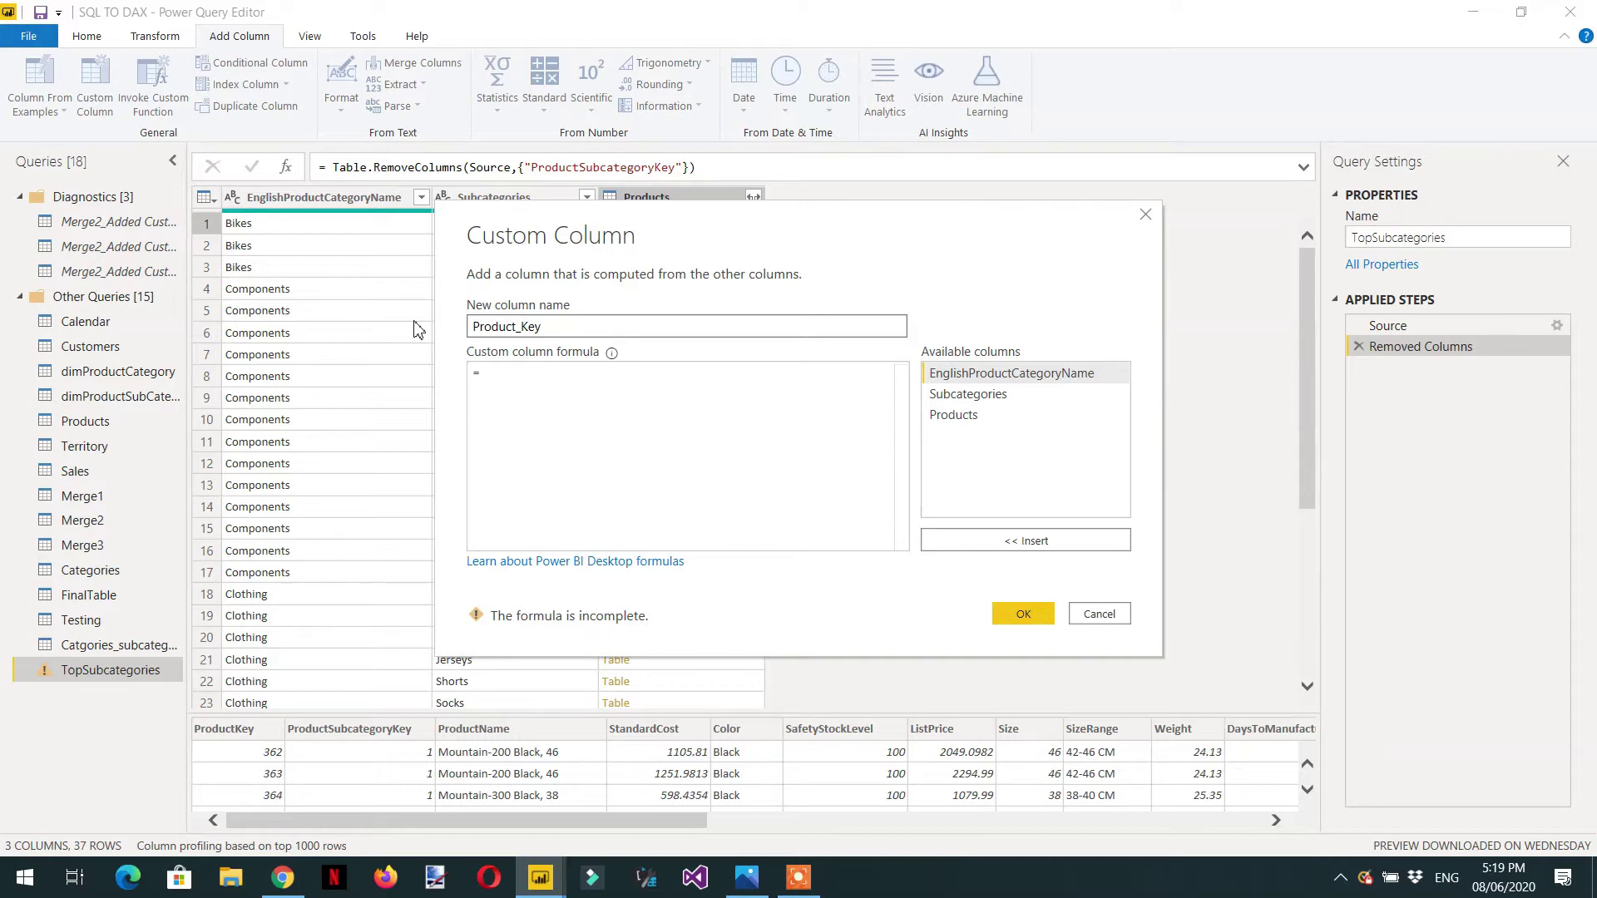
# Give the custom column the formula Table.SelectColumns([Products],"ProductKey") and create it
pyautogui.click(553, 412)
pyautogui.write('Selectco')
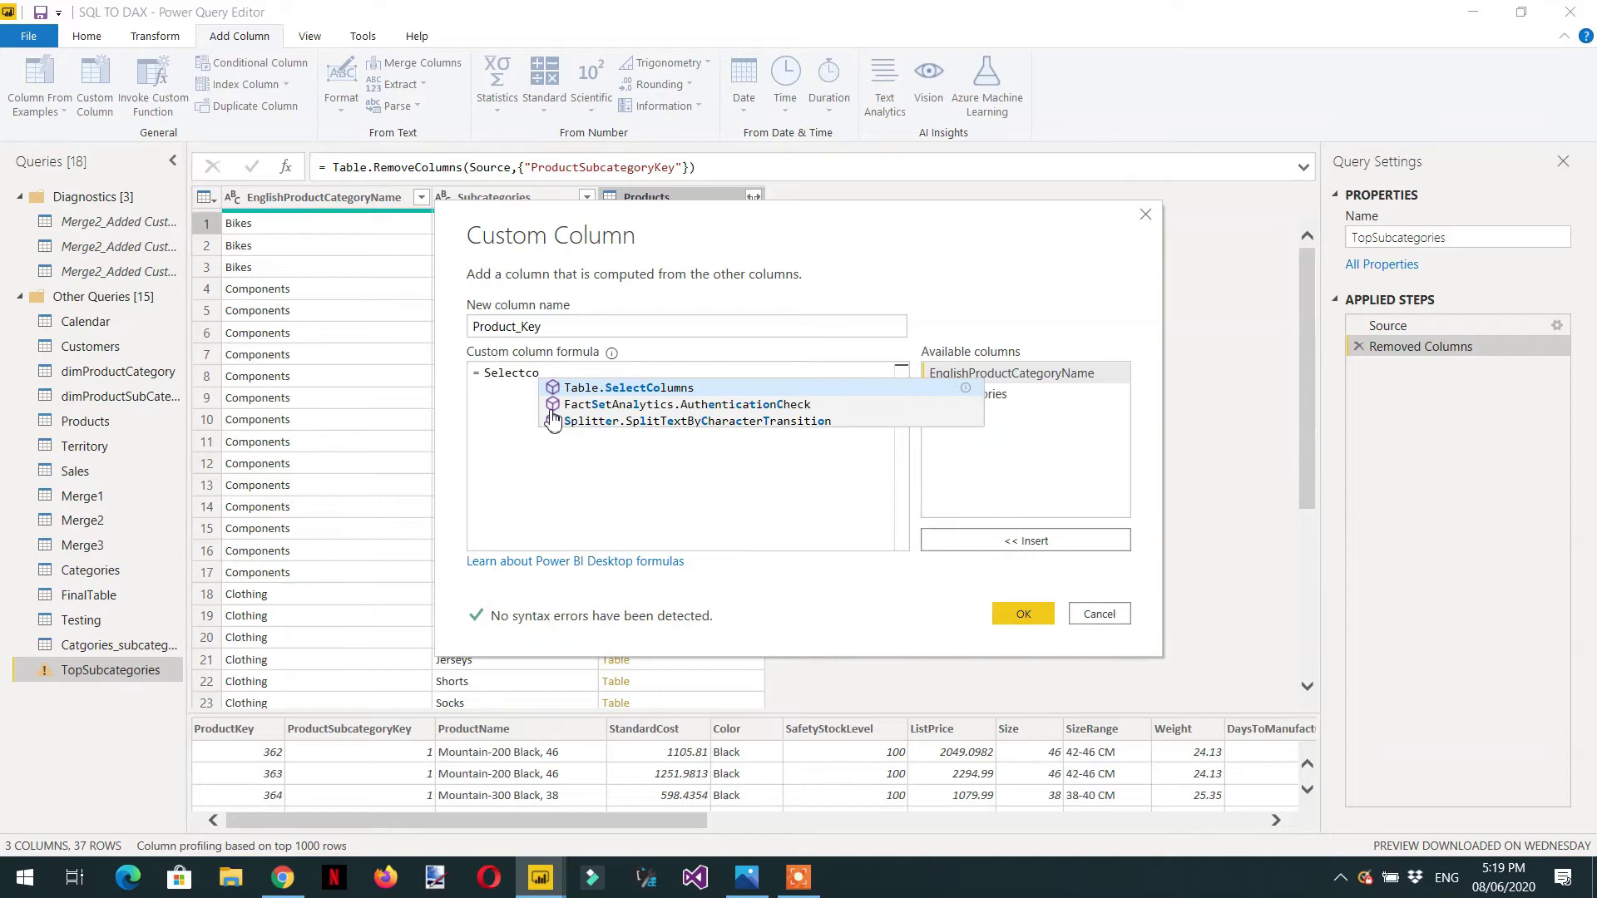
pyautogui.press('Tab')
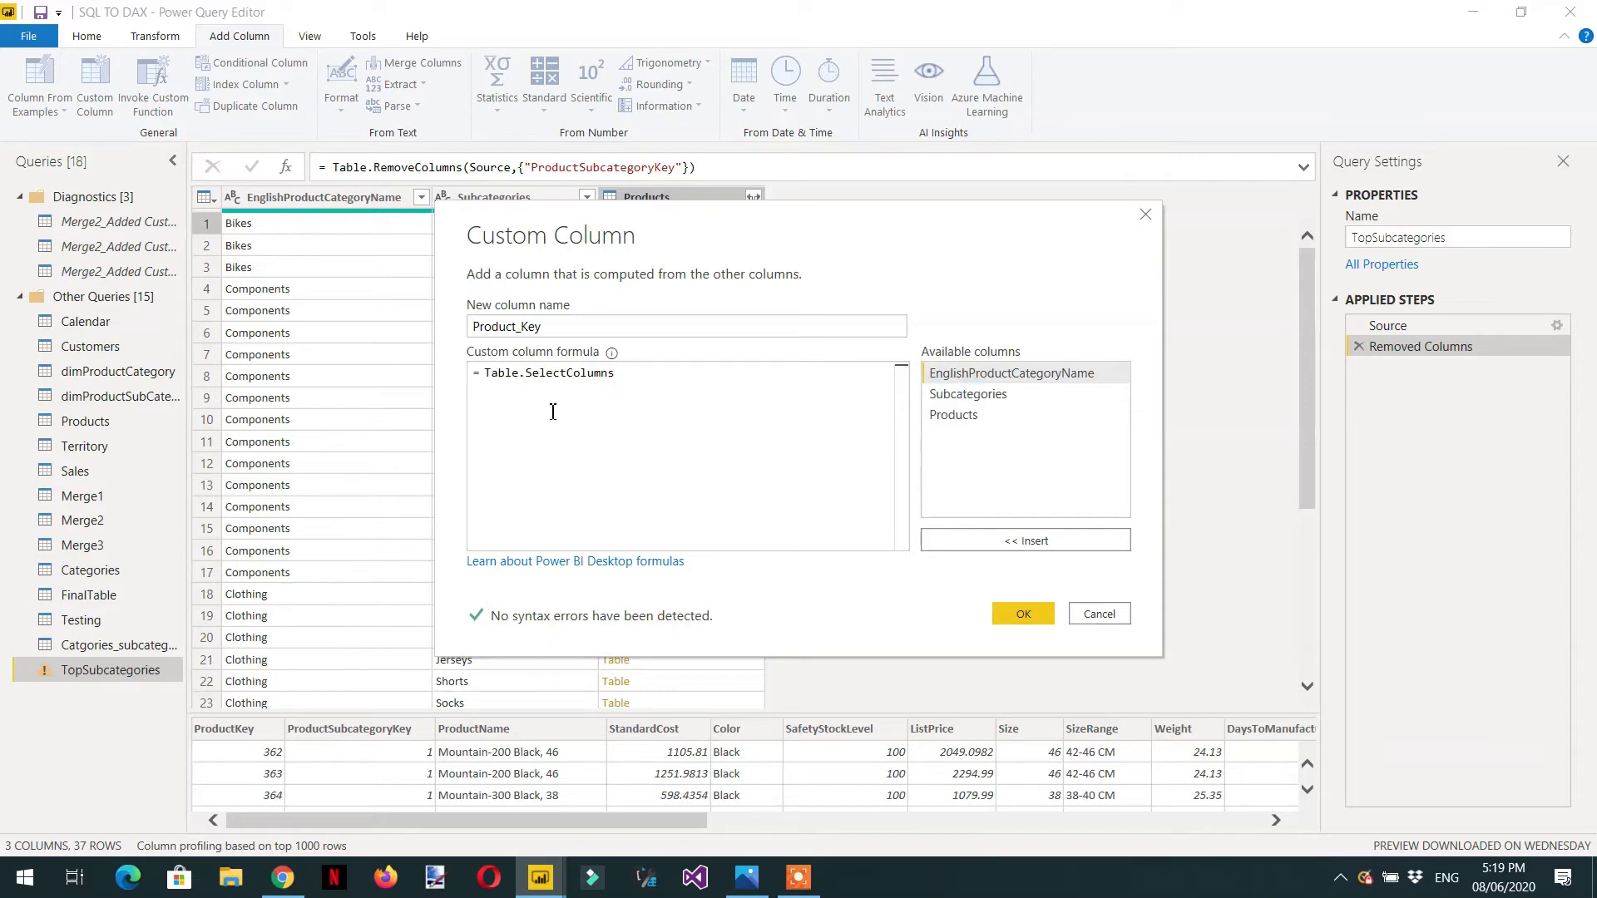
pyautogui.write('(')
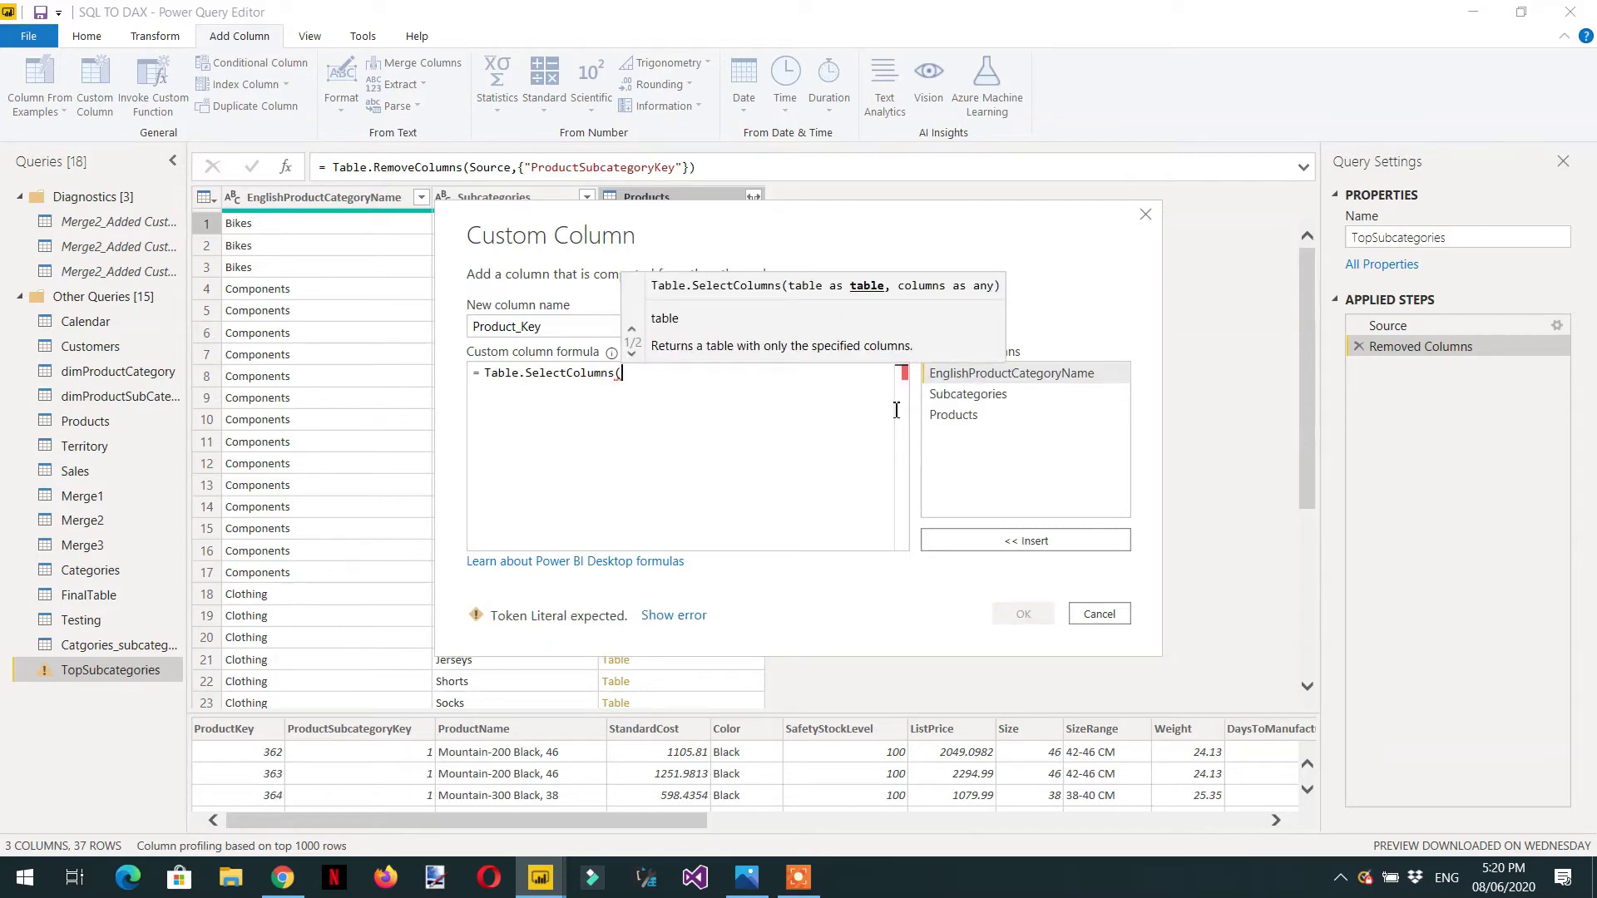
pyautogui.moveTo(883, 223); pyautogui.dragTo(927, 299)
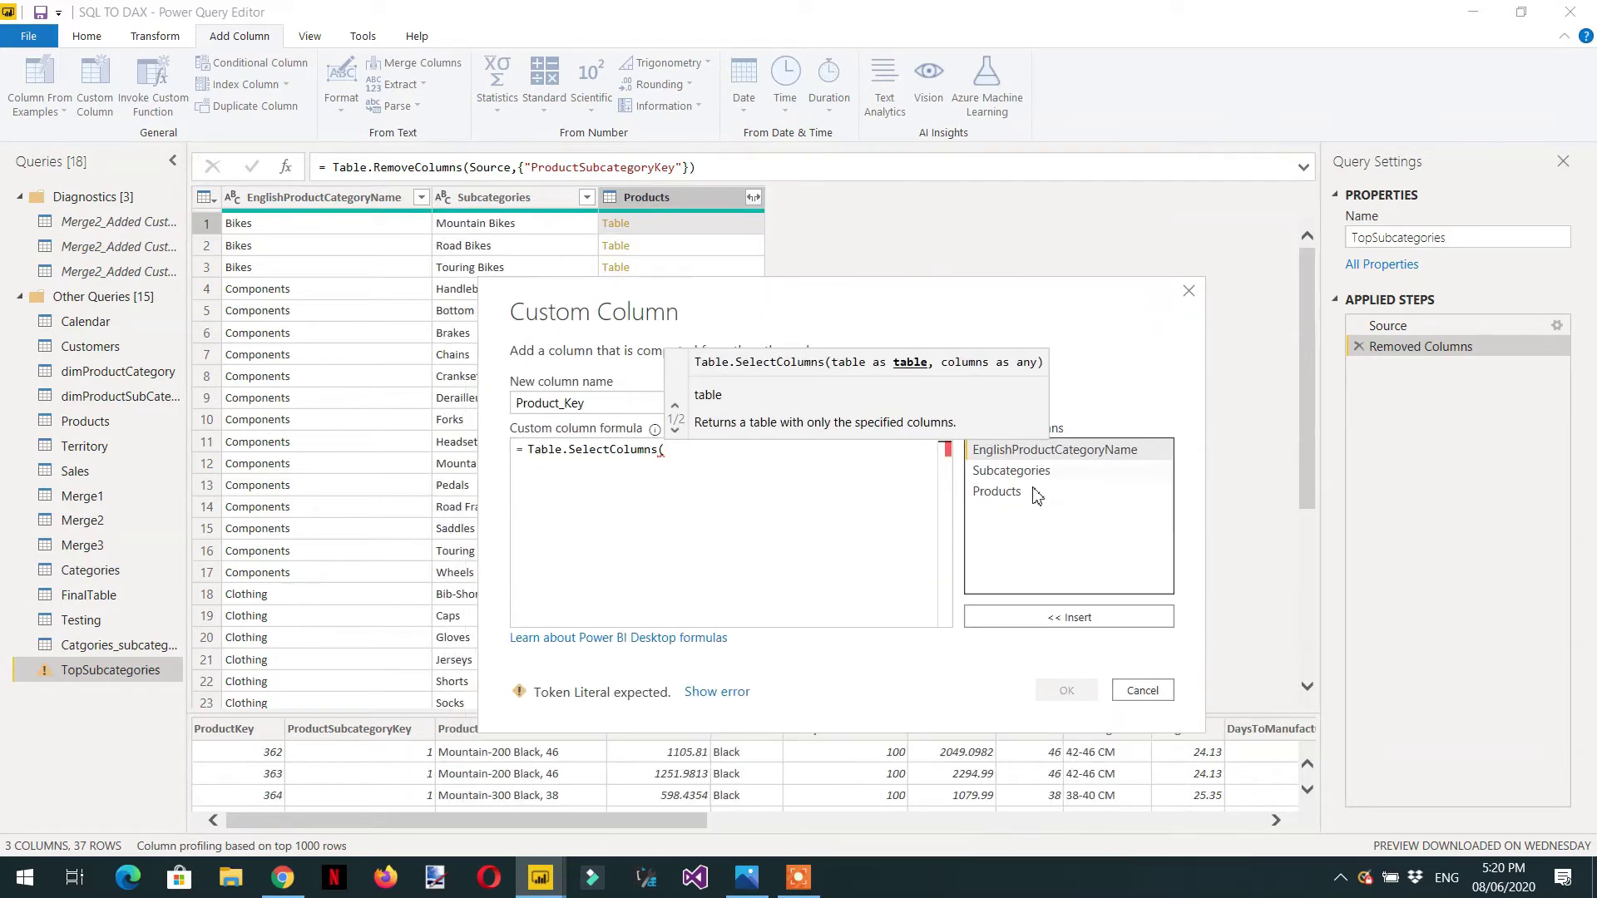
pyautogui.click(1001, 492)
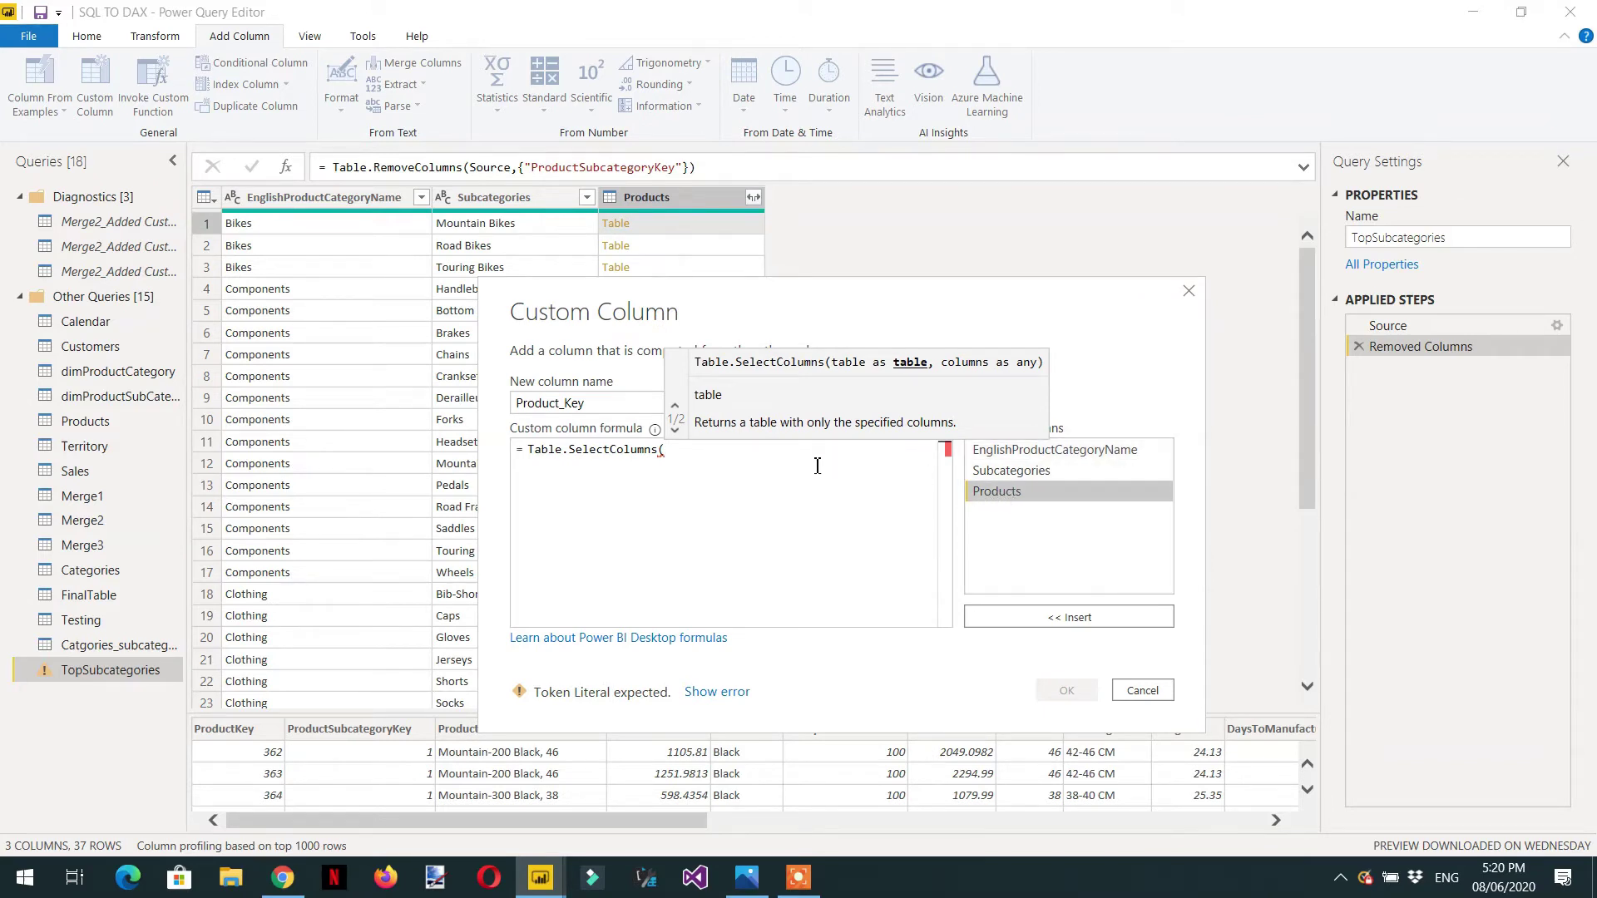
pyautogui.doubleClick(1028, 493)
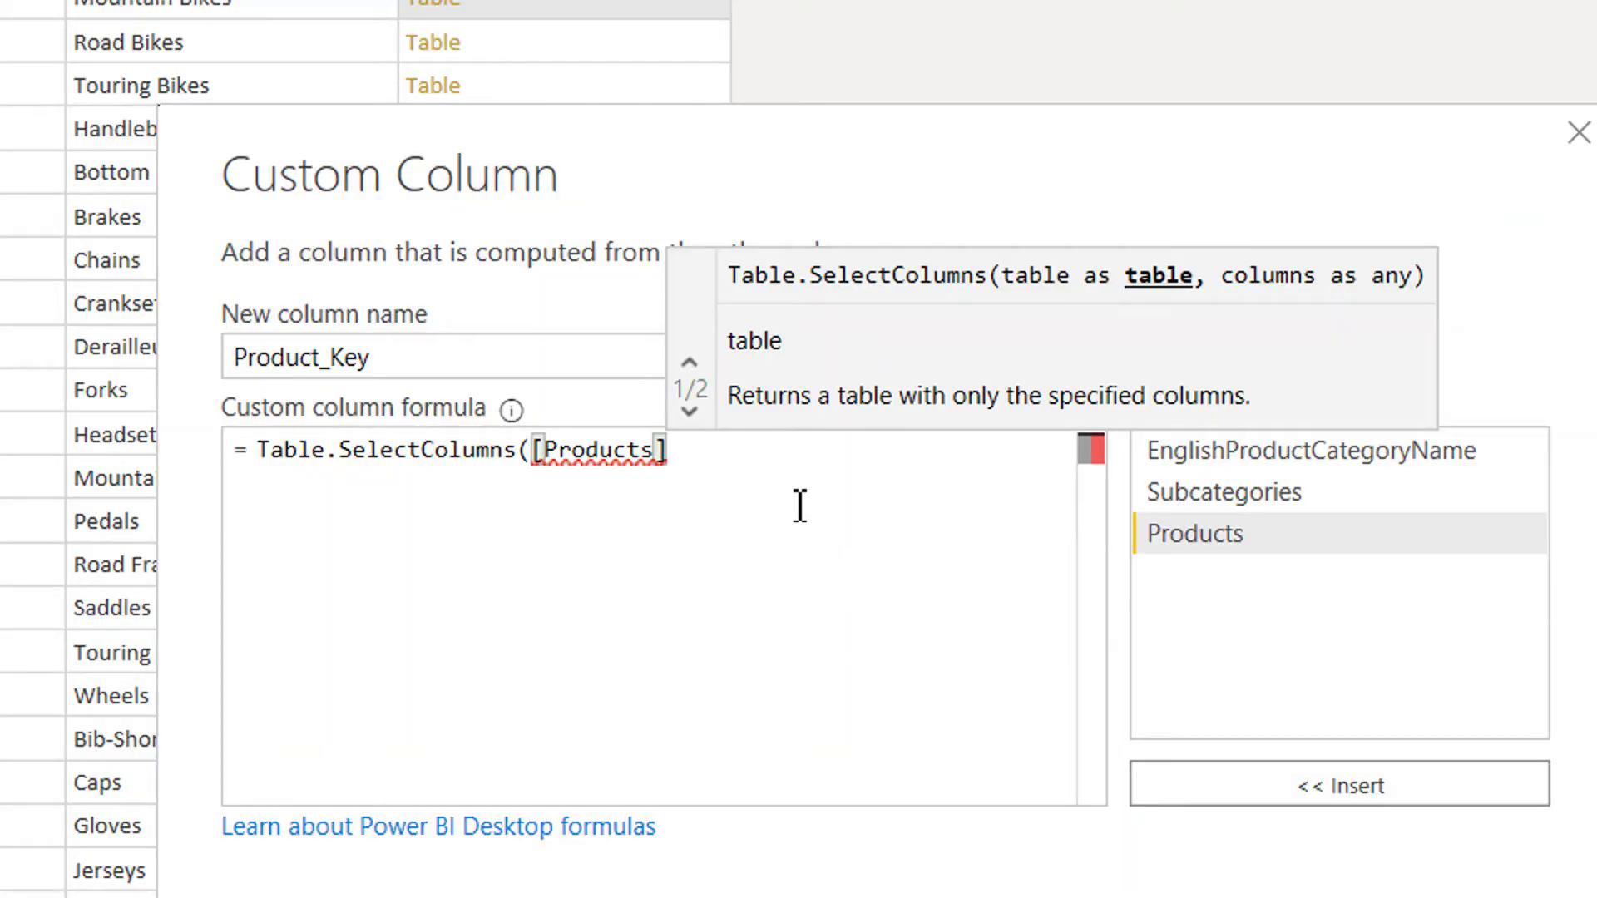
pyautogui.write(',')
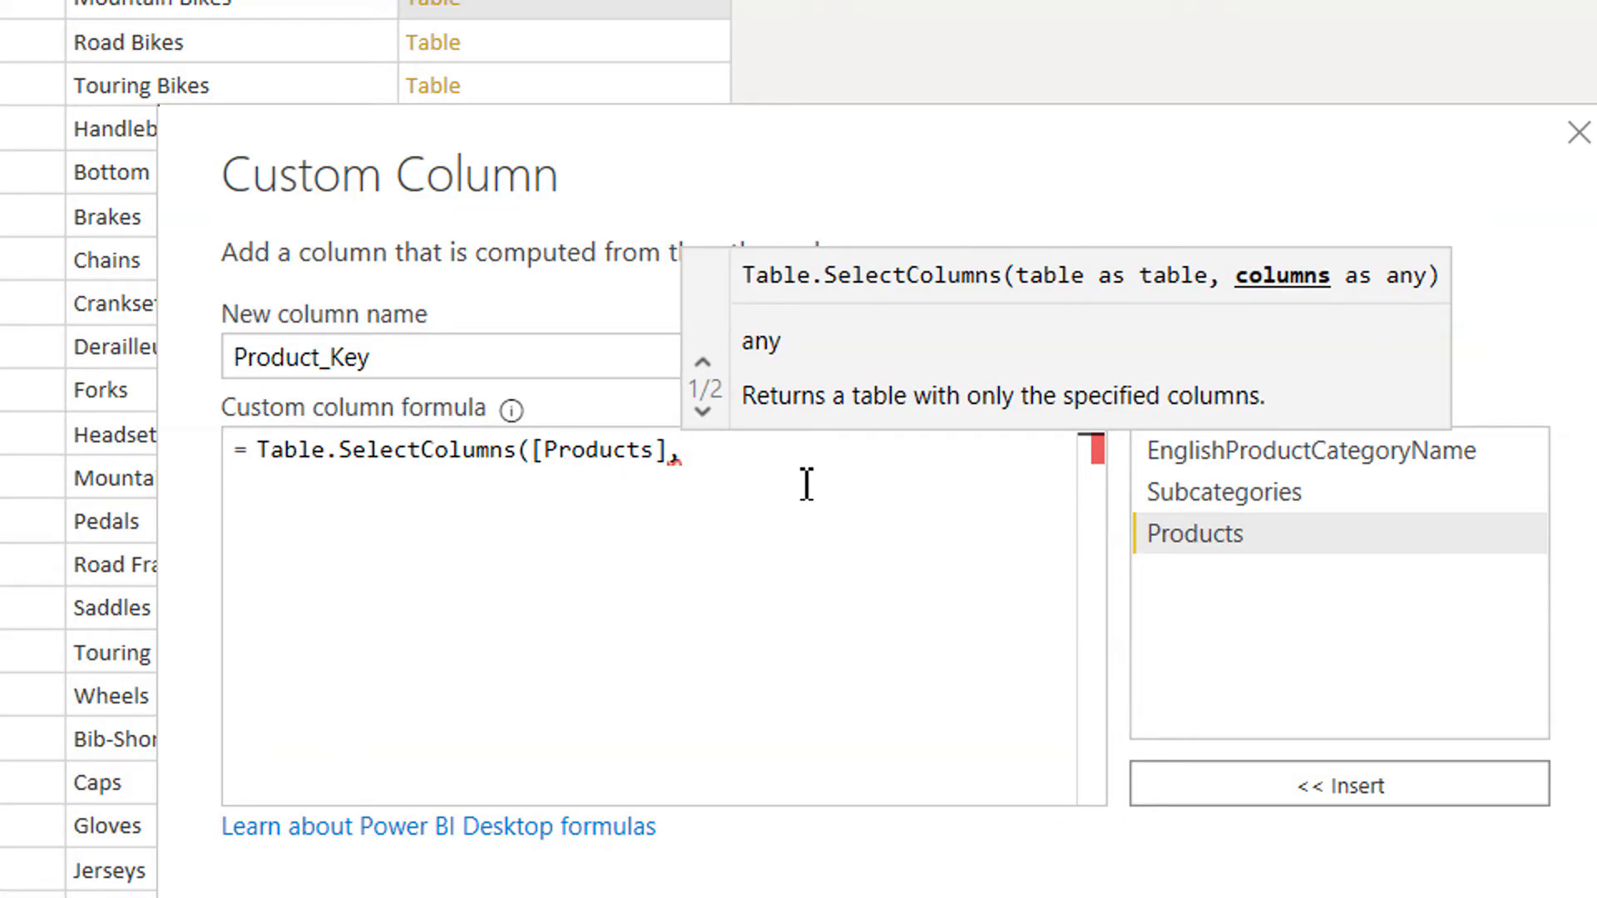
pyautogui.write('""')
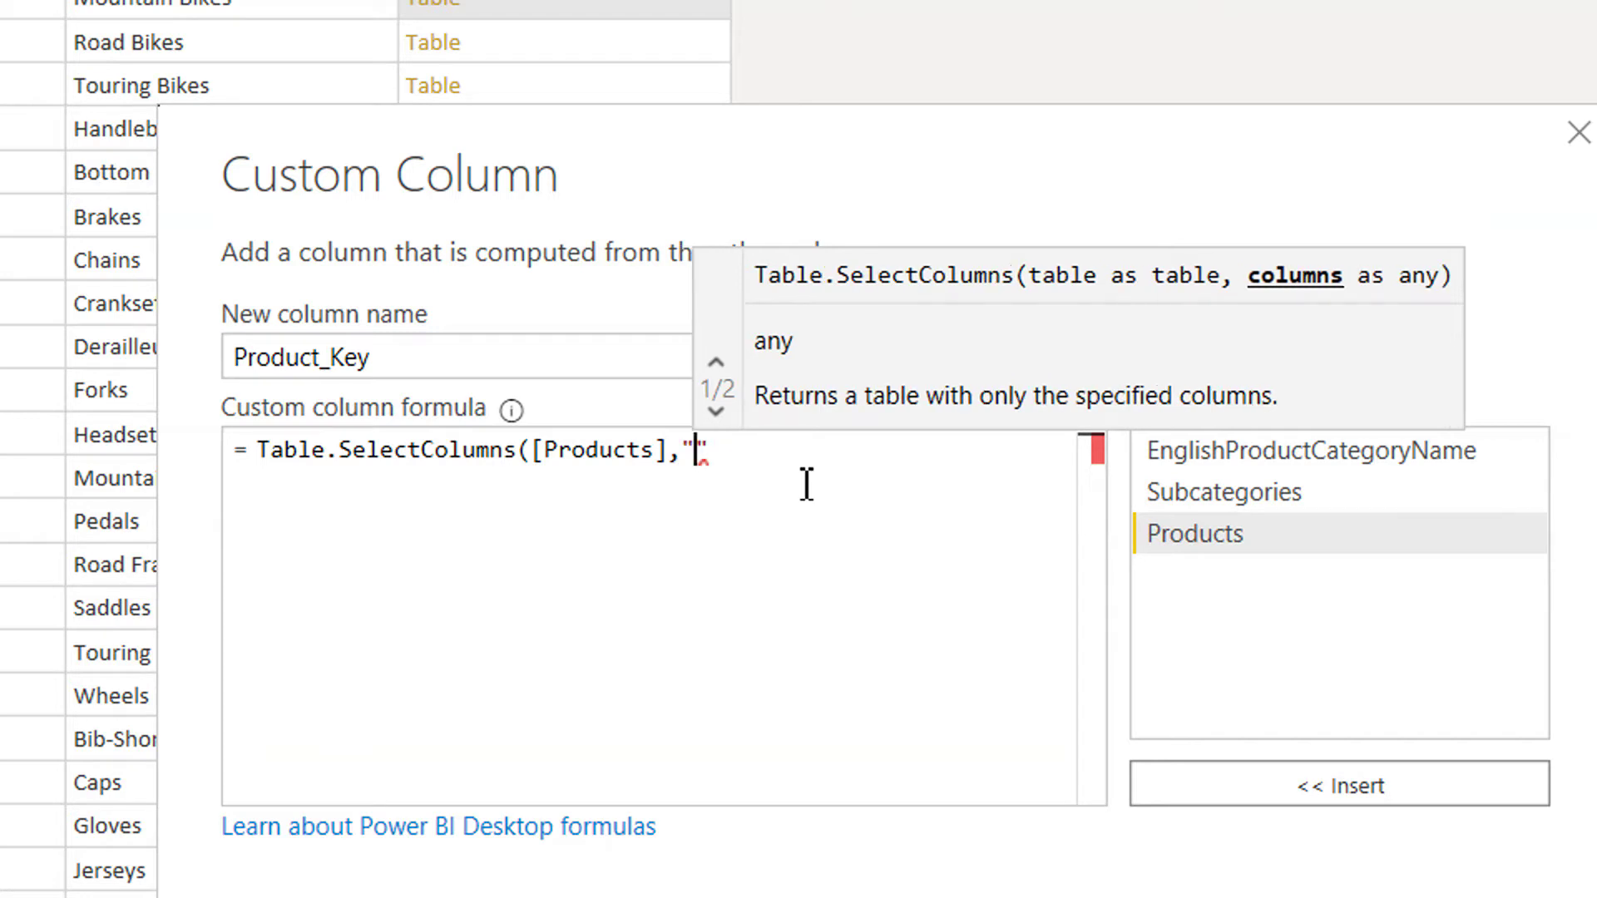
pyautogui.write('Product')
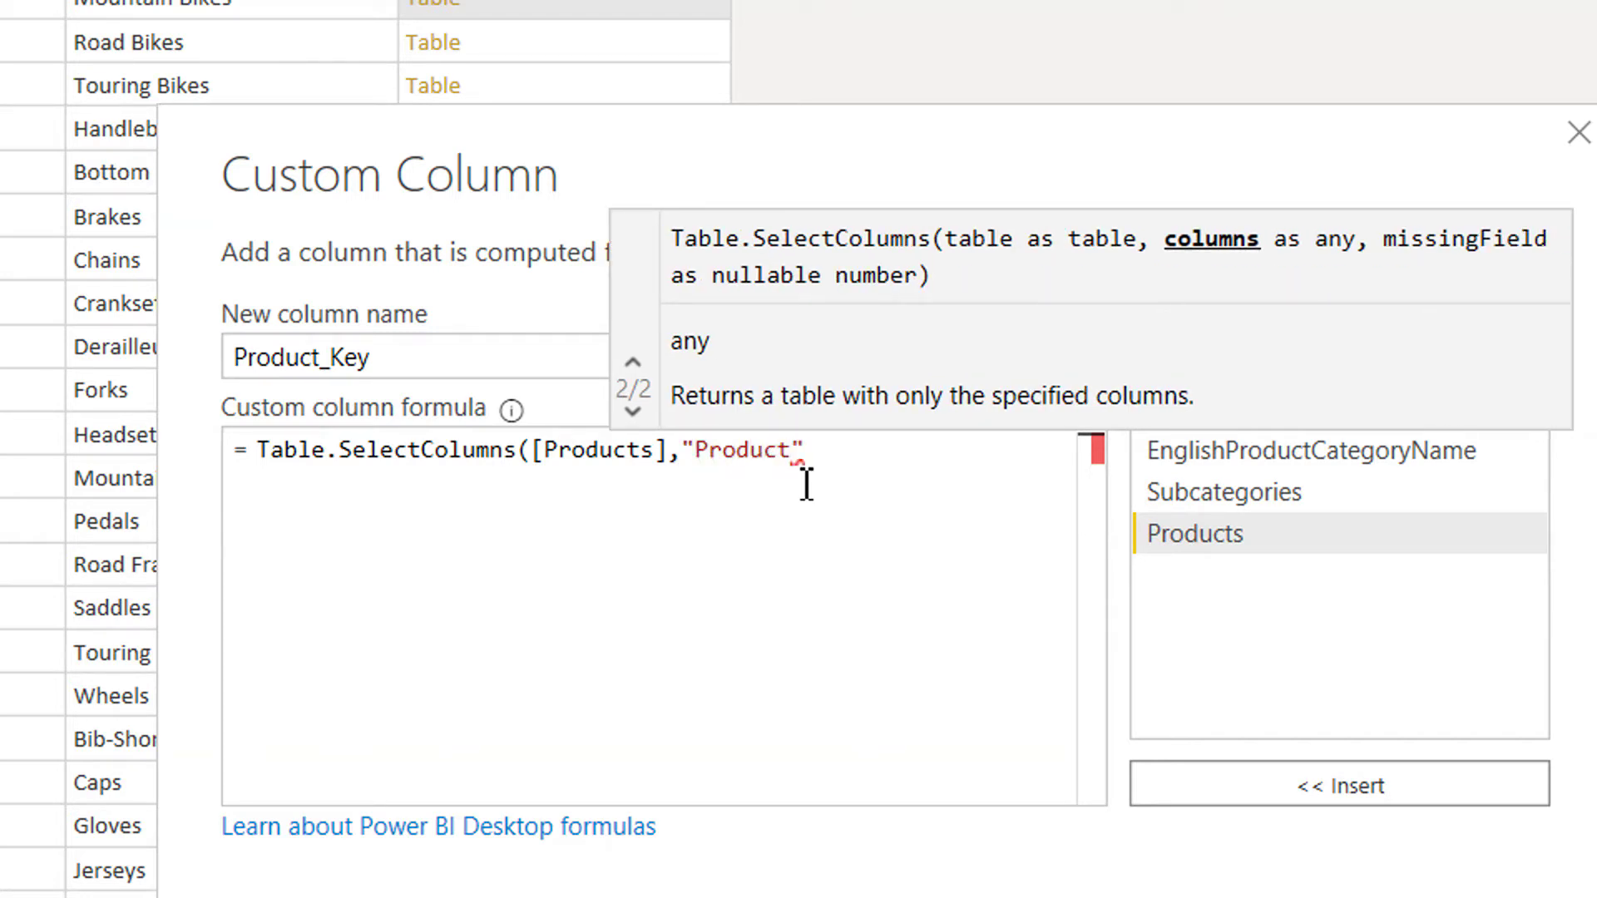
pyautogui.write('Key')
pyautogui.write(')')
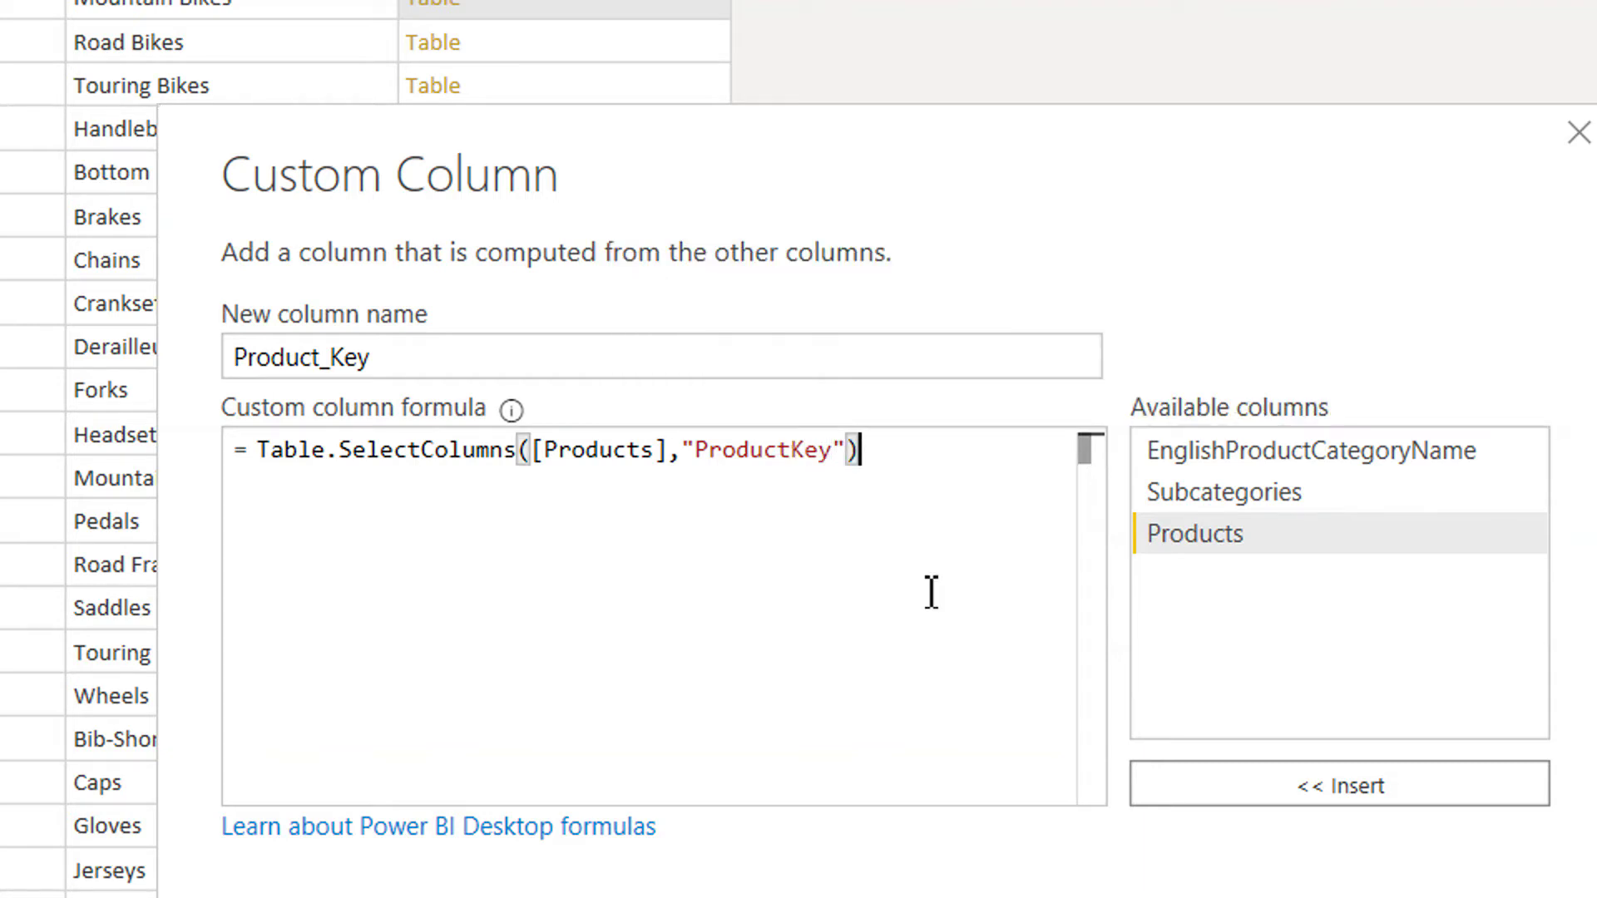
pyautogui.click(1331, 852)
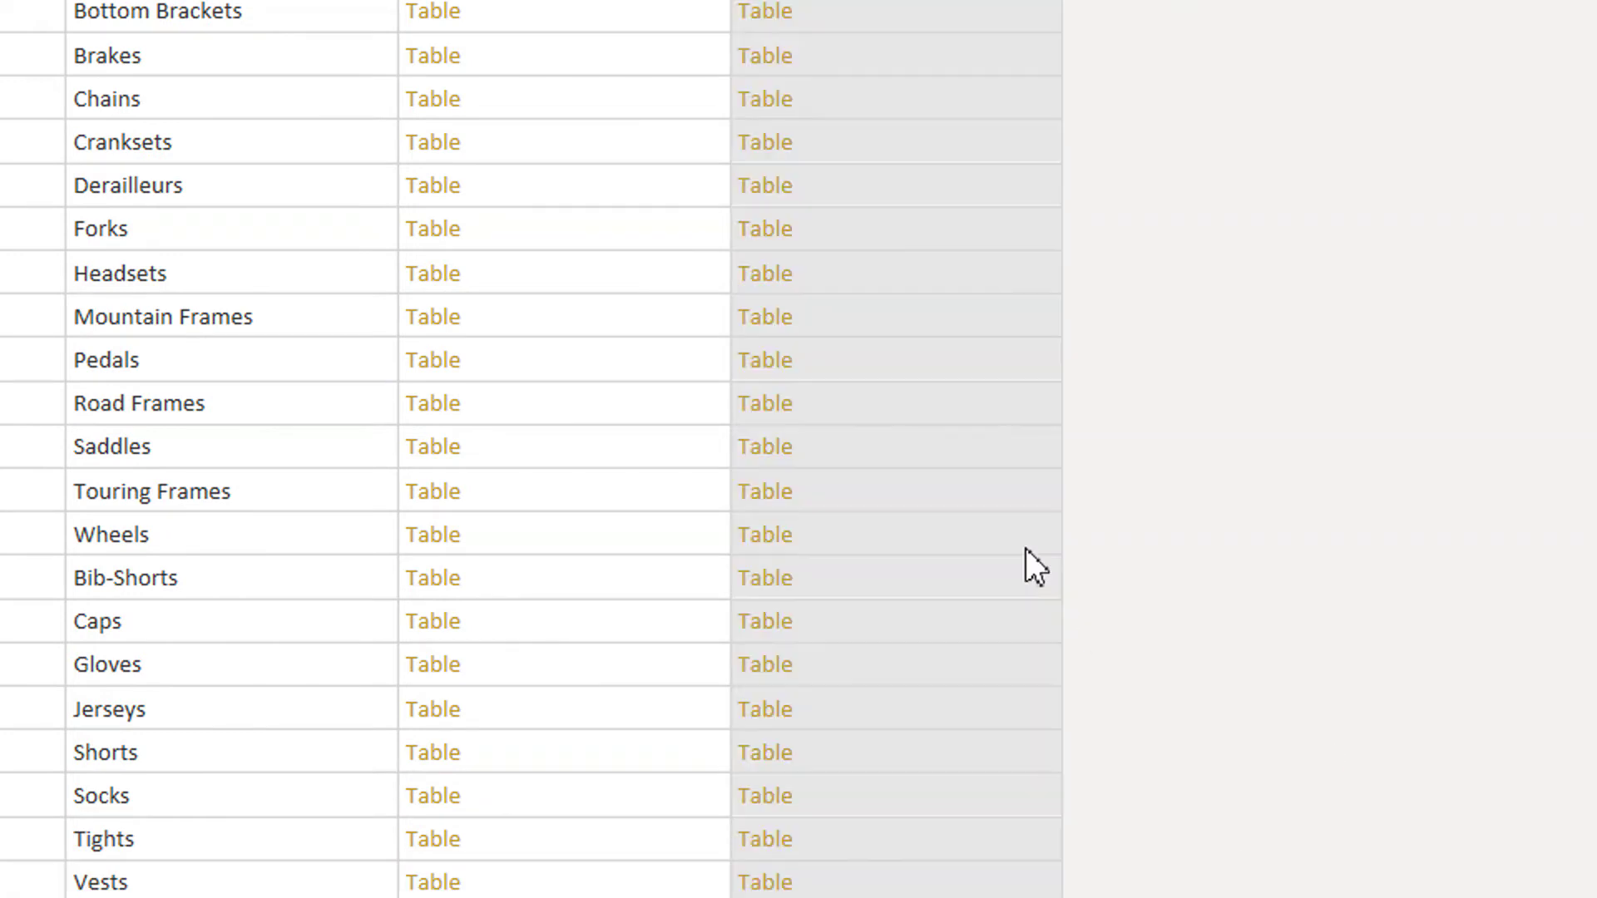
# Preview nested tables in Product_Key, and wrap the column's formula in Table.RowCount so it reads Table.RowCount(Table.SelectColumns([Products],"ProductKey"))
pyautogui.click(892, 138)
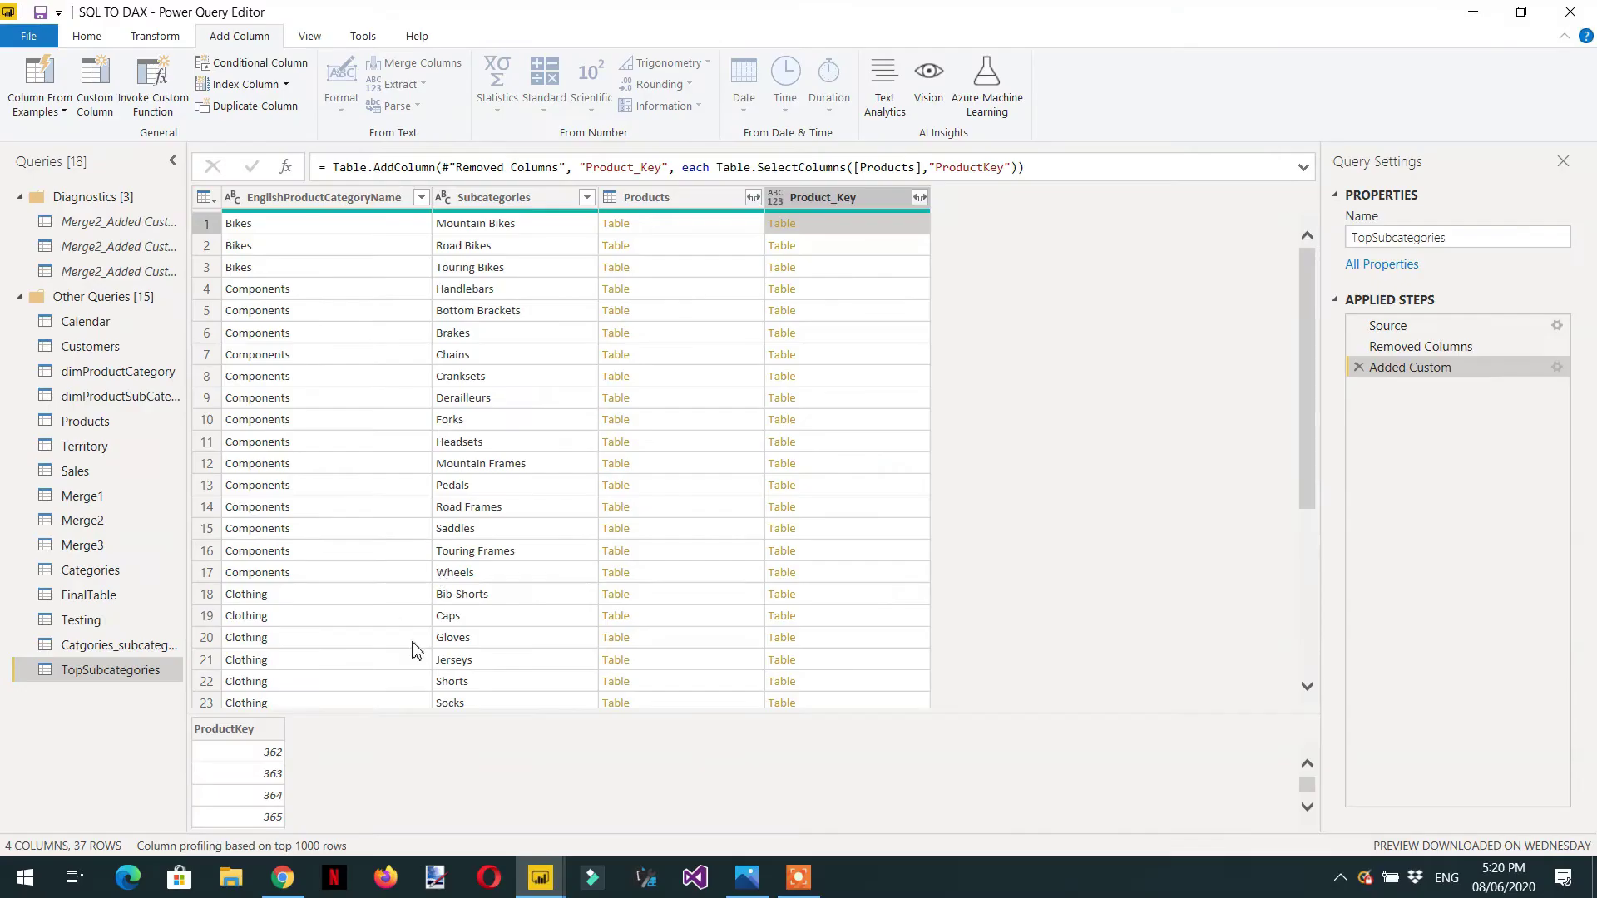
pyautogui.click(836, 291)
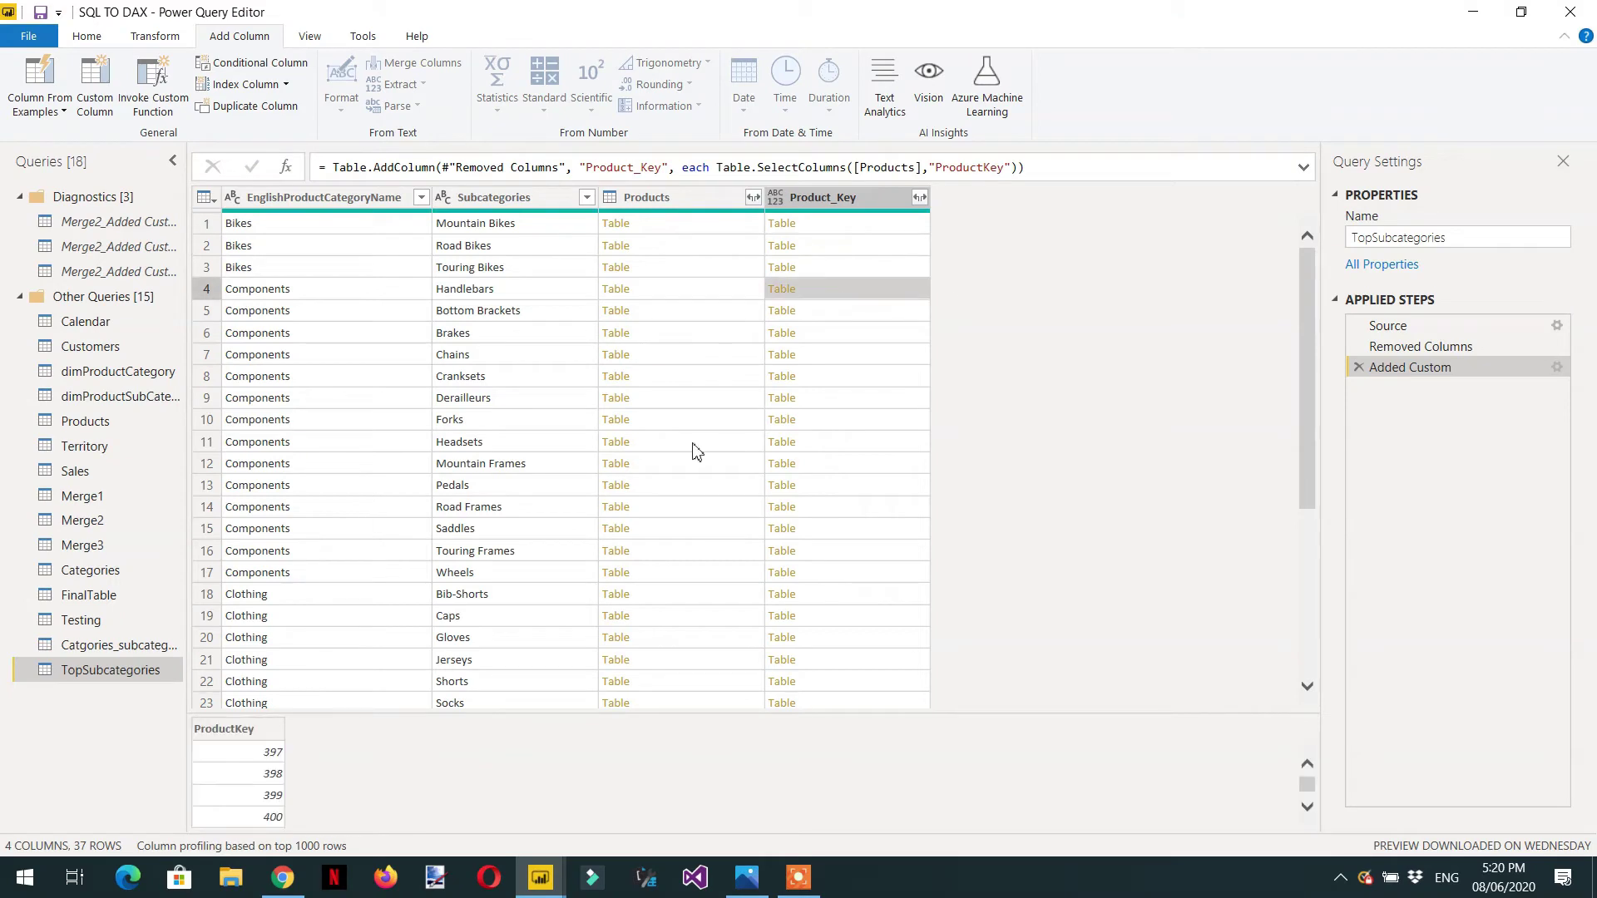
pyautogui.click(869, 230)
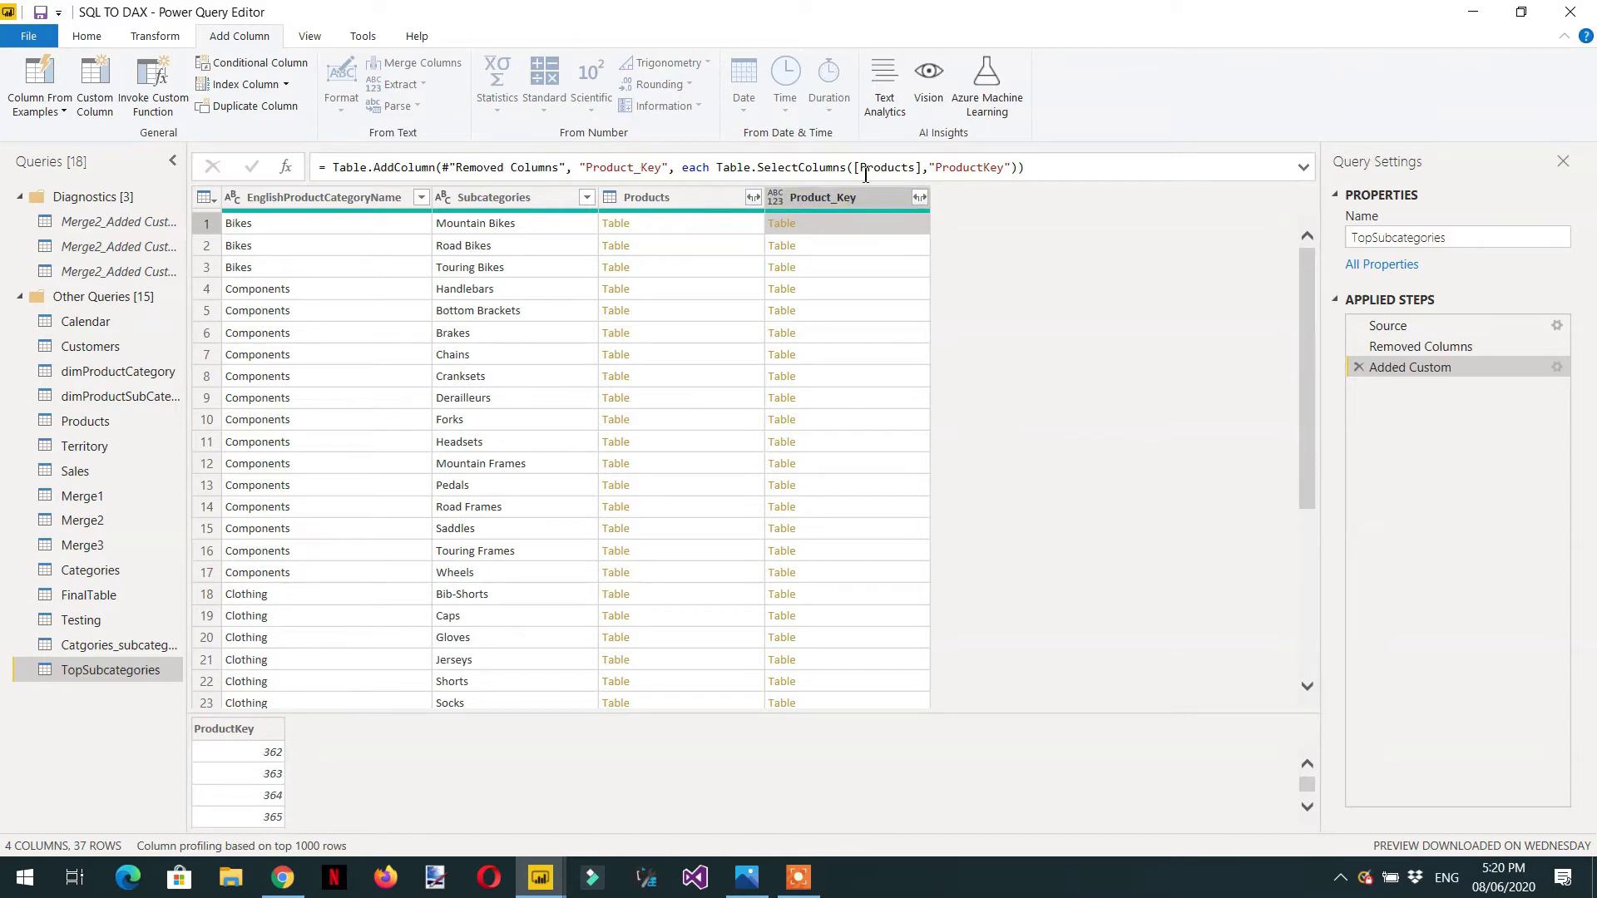
pyautogui.click(1557, 368)
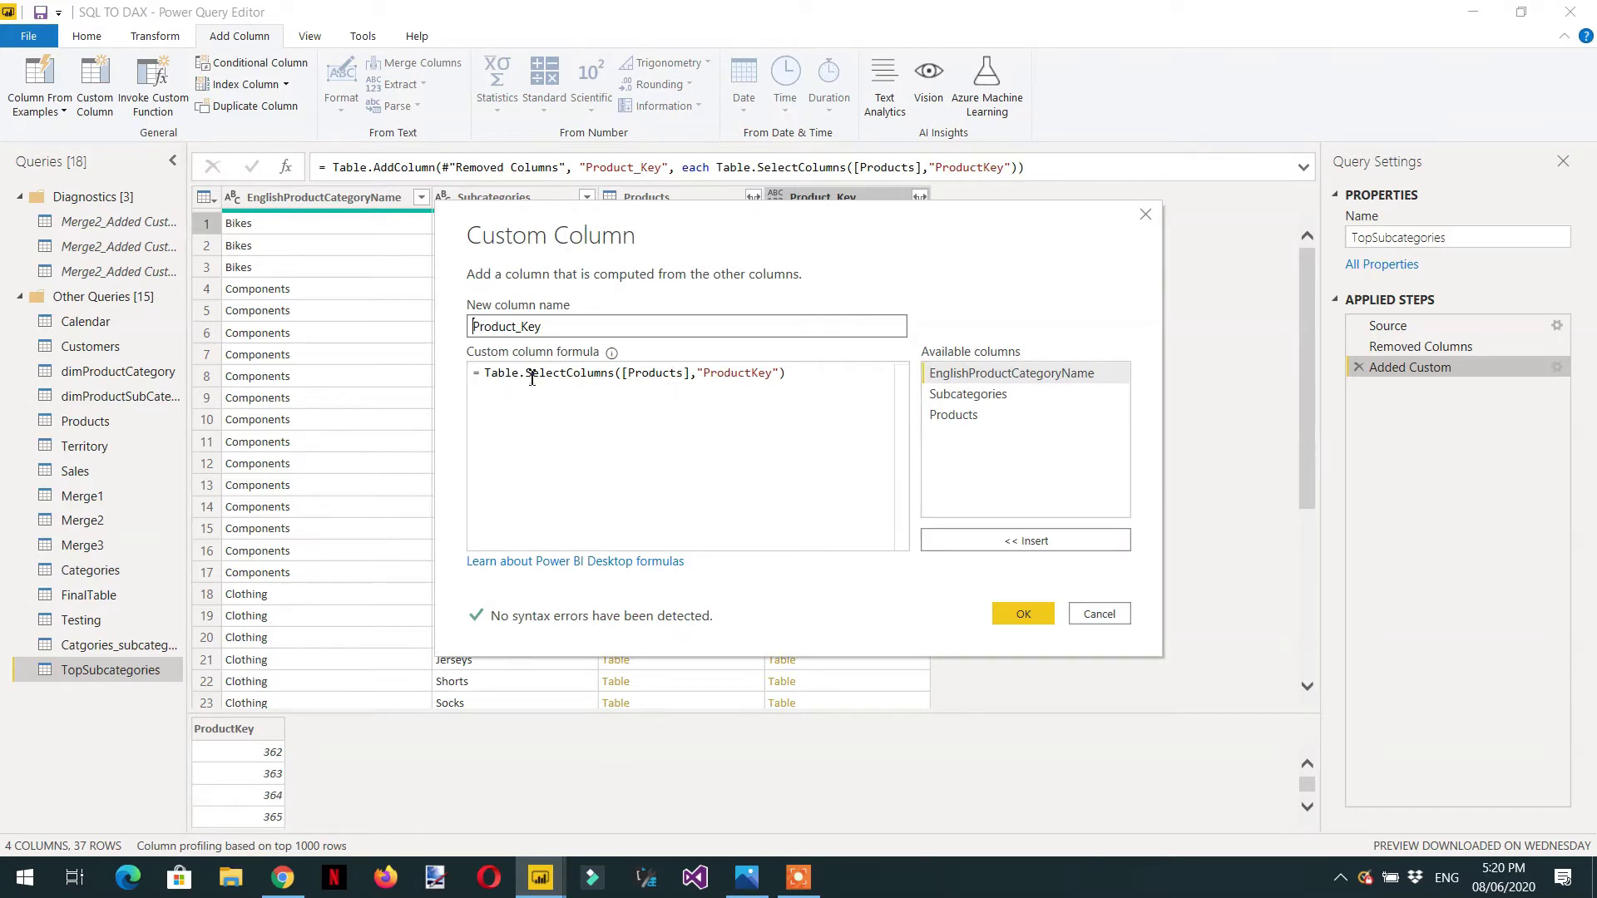
pyautogui.click(488, 375)
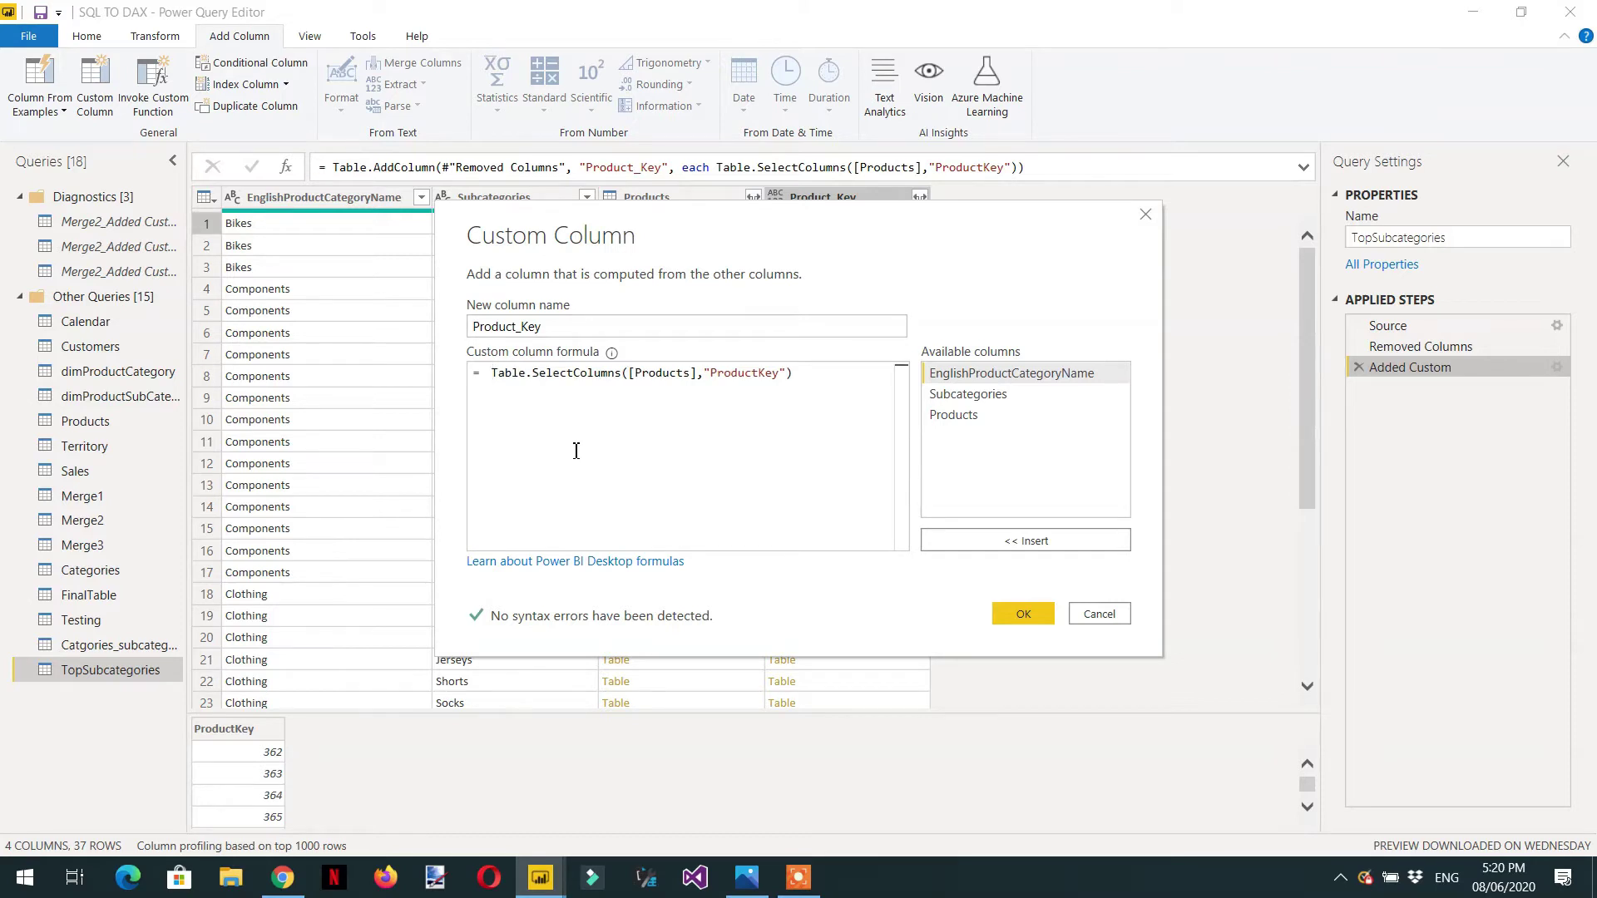
pyautogui.write('rowc')
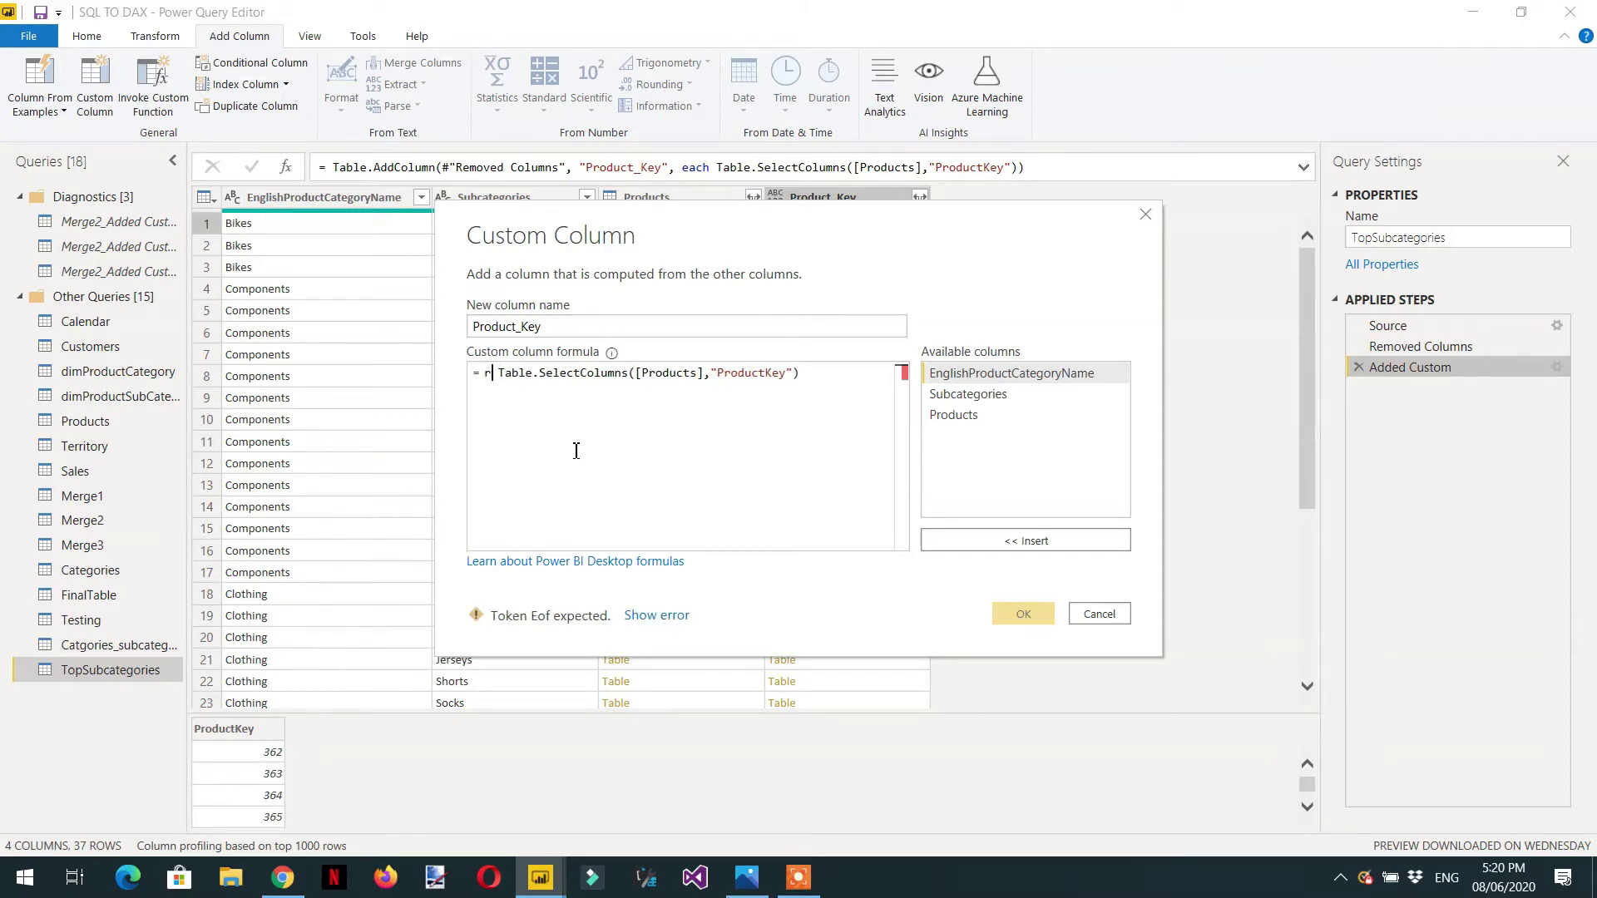
pyautogui.press('Down')
pyautogui.press('Tab')
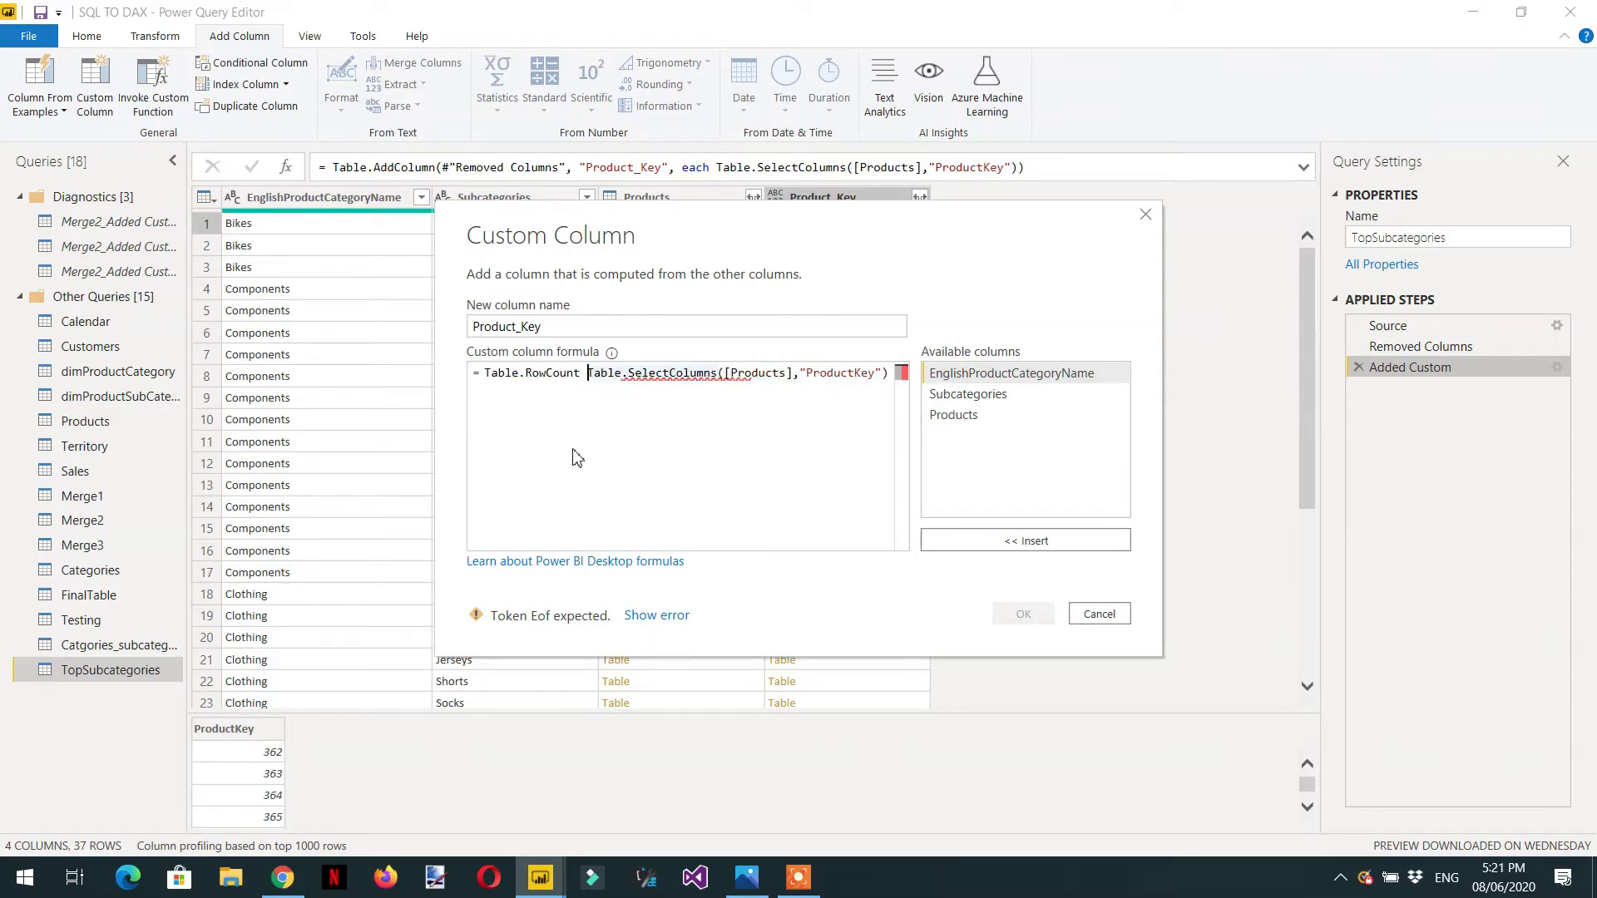
pyautogui.write('(')
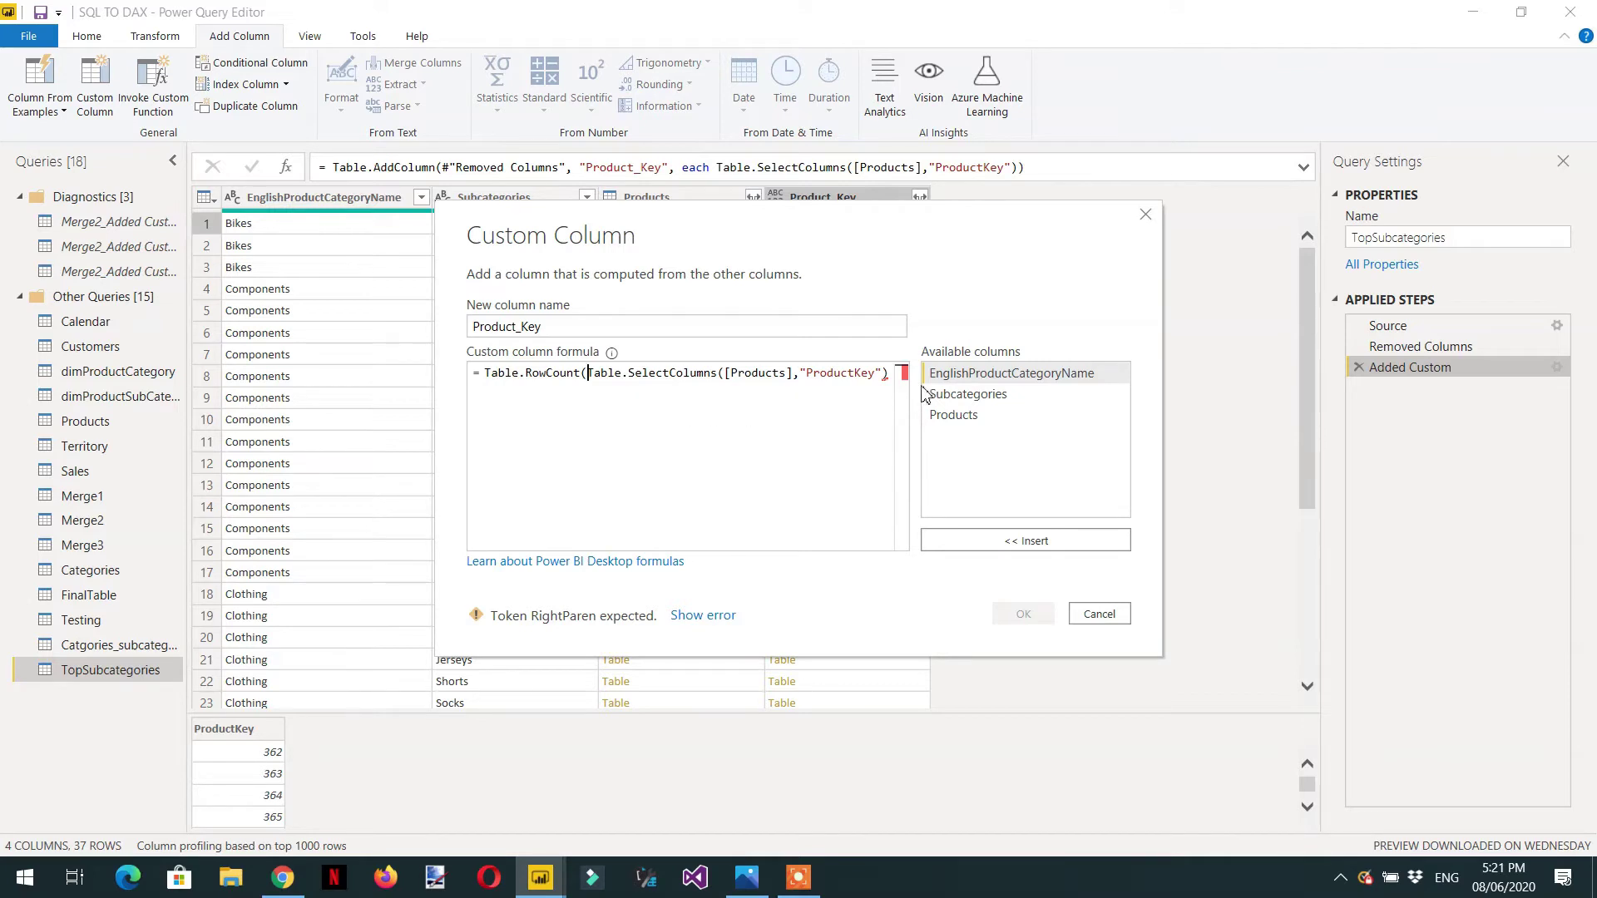
pyautogui.click(894, 374)
pyautogui.write(')')
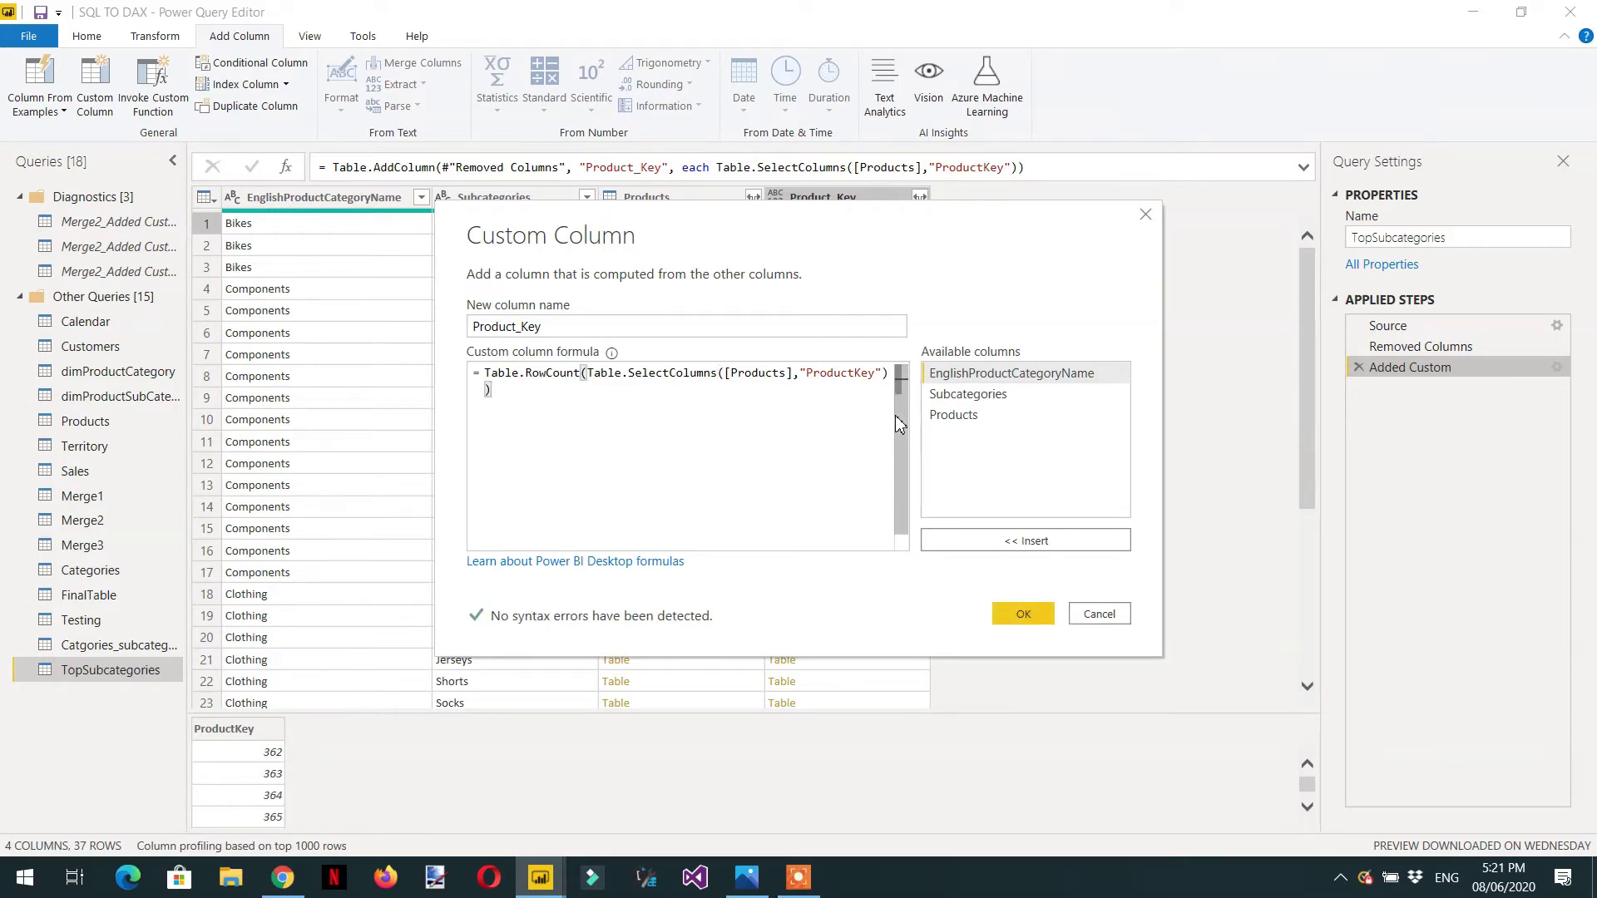
pyautogui.click(1026, 616)
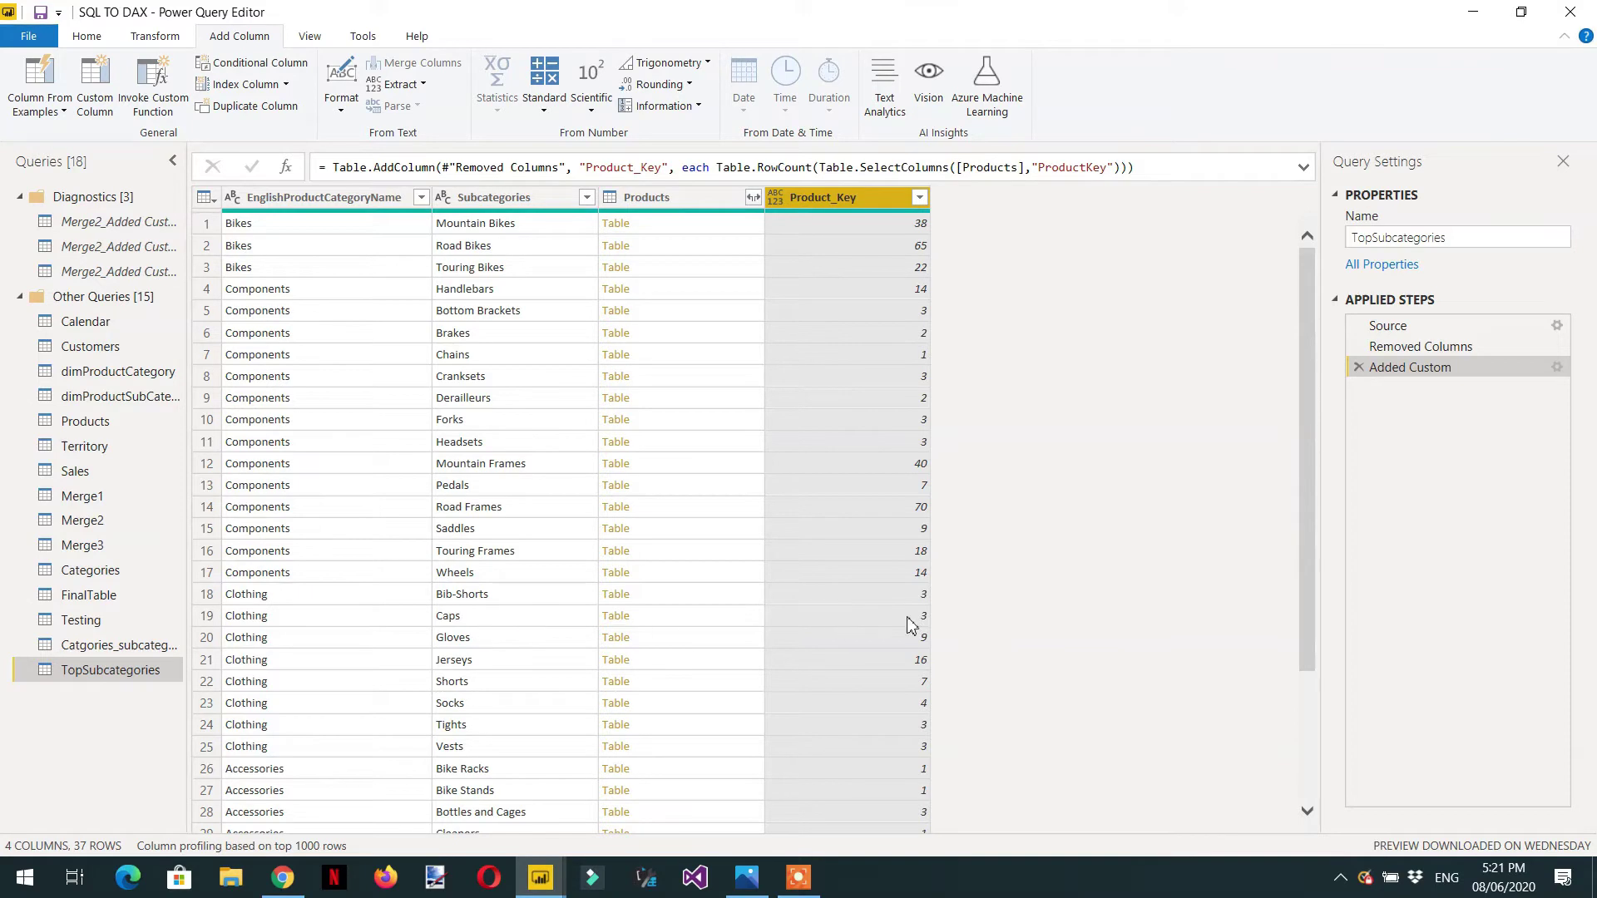
# Remove the Products column and group the rows by EnglishProductCategoryName, using the All Rows operation in a new column named Count
pyautogui.rightClick(678, 205)
pyautogui.click(727, 237)
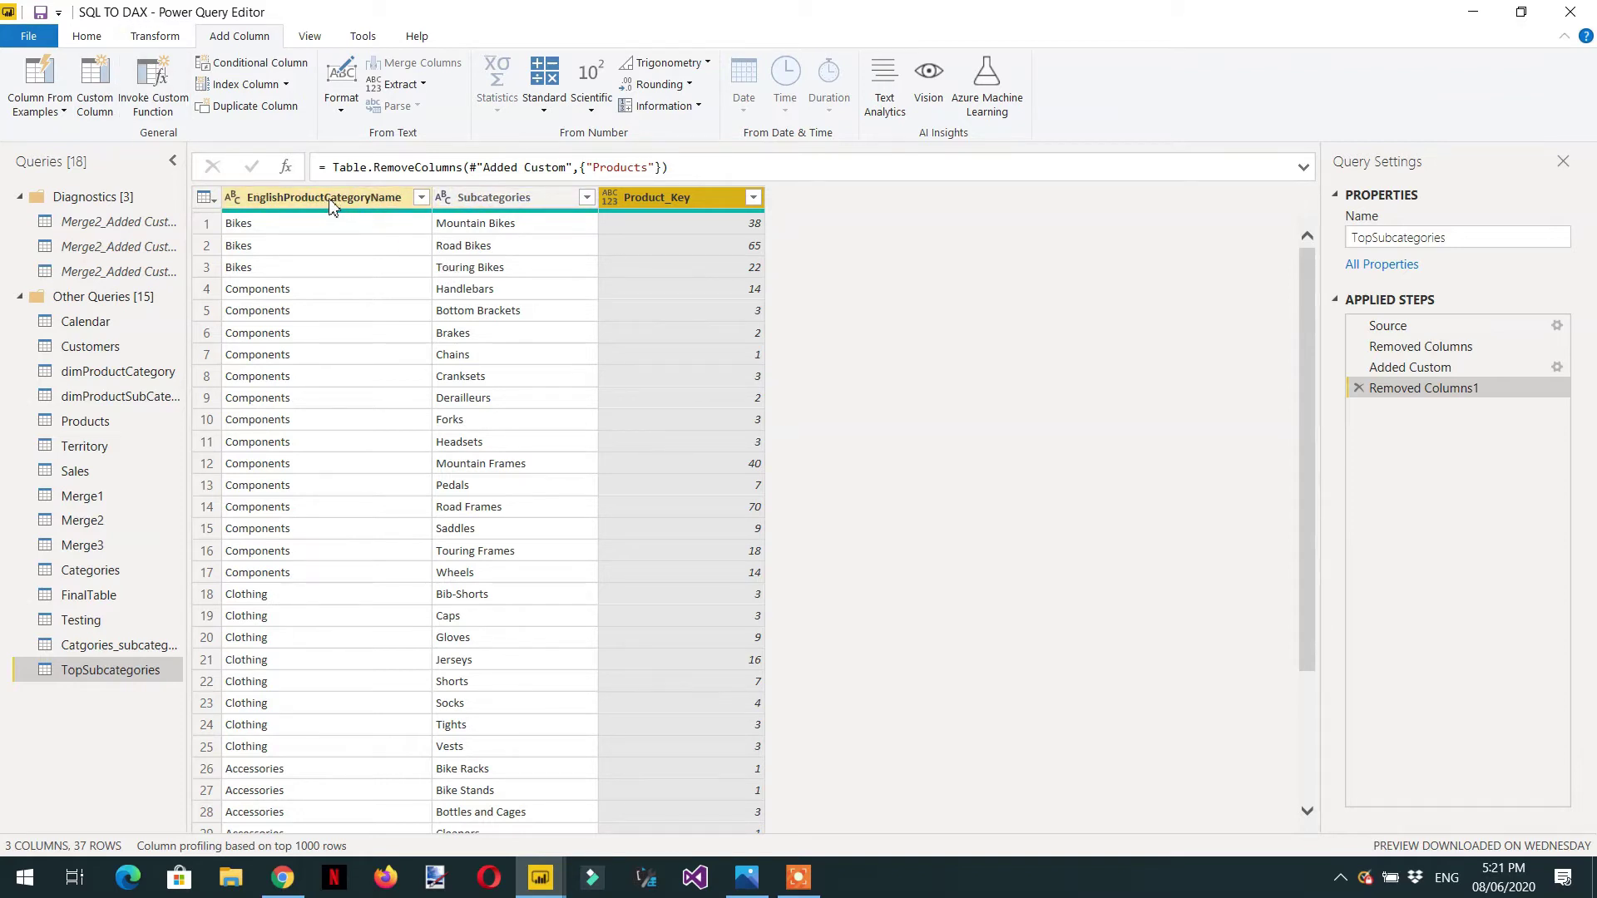
pyautogui.click(155, 36)
pyautogui.click(29, 95)
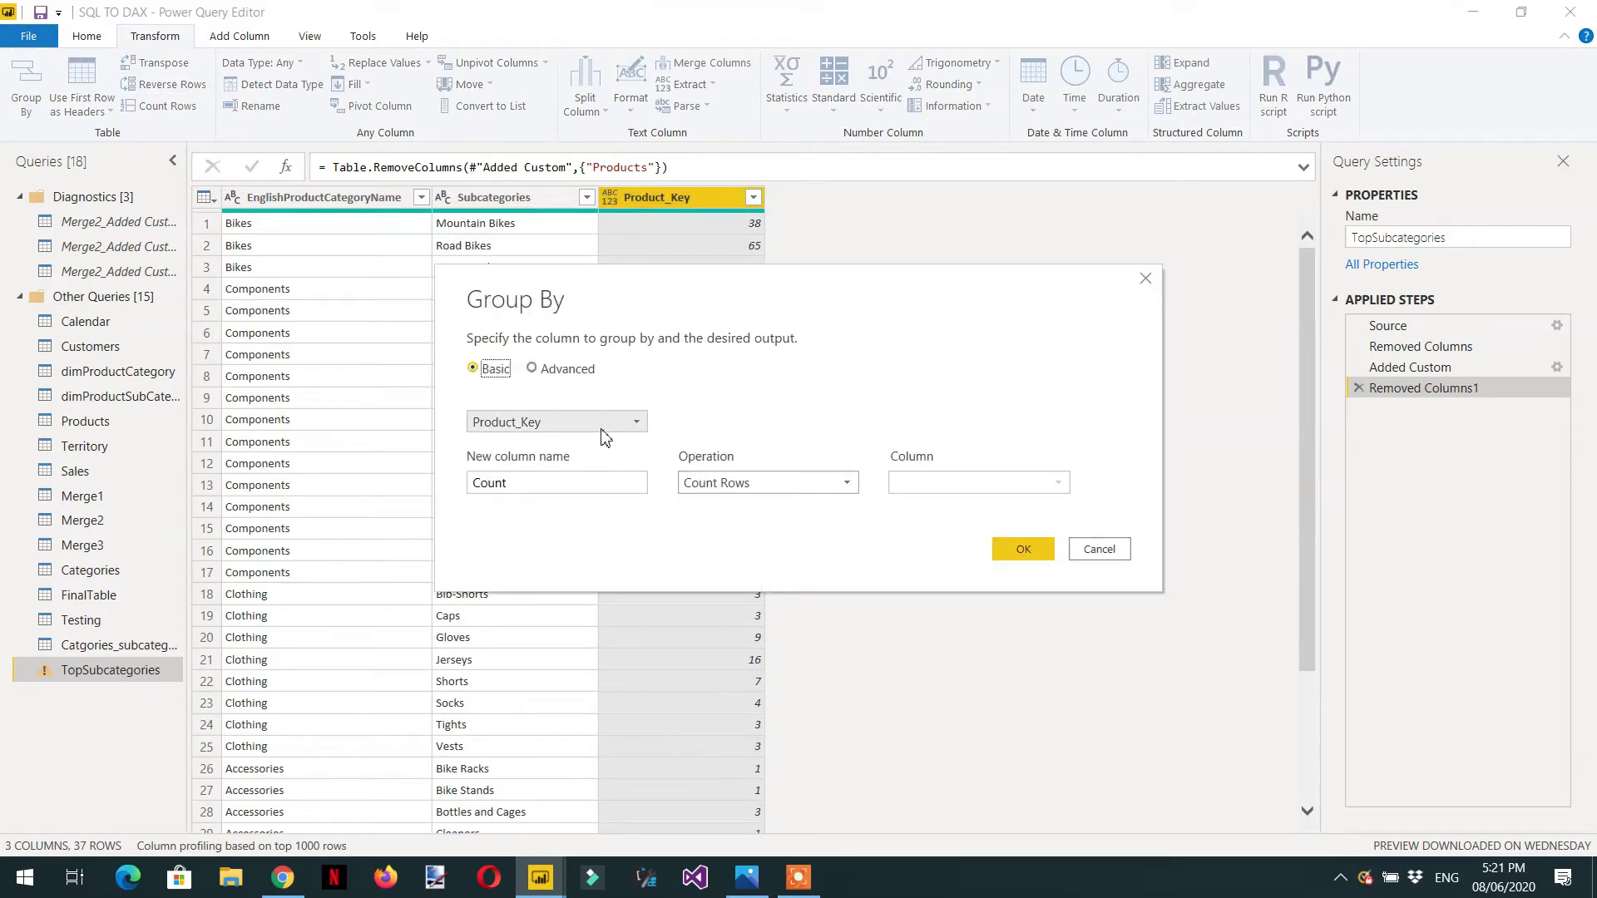
pyautogui.click(604, 433)
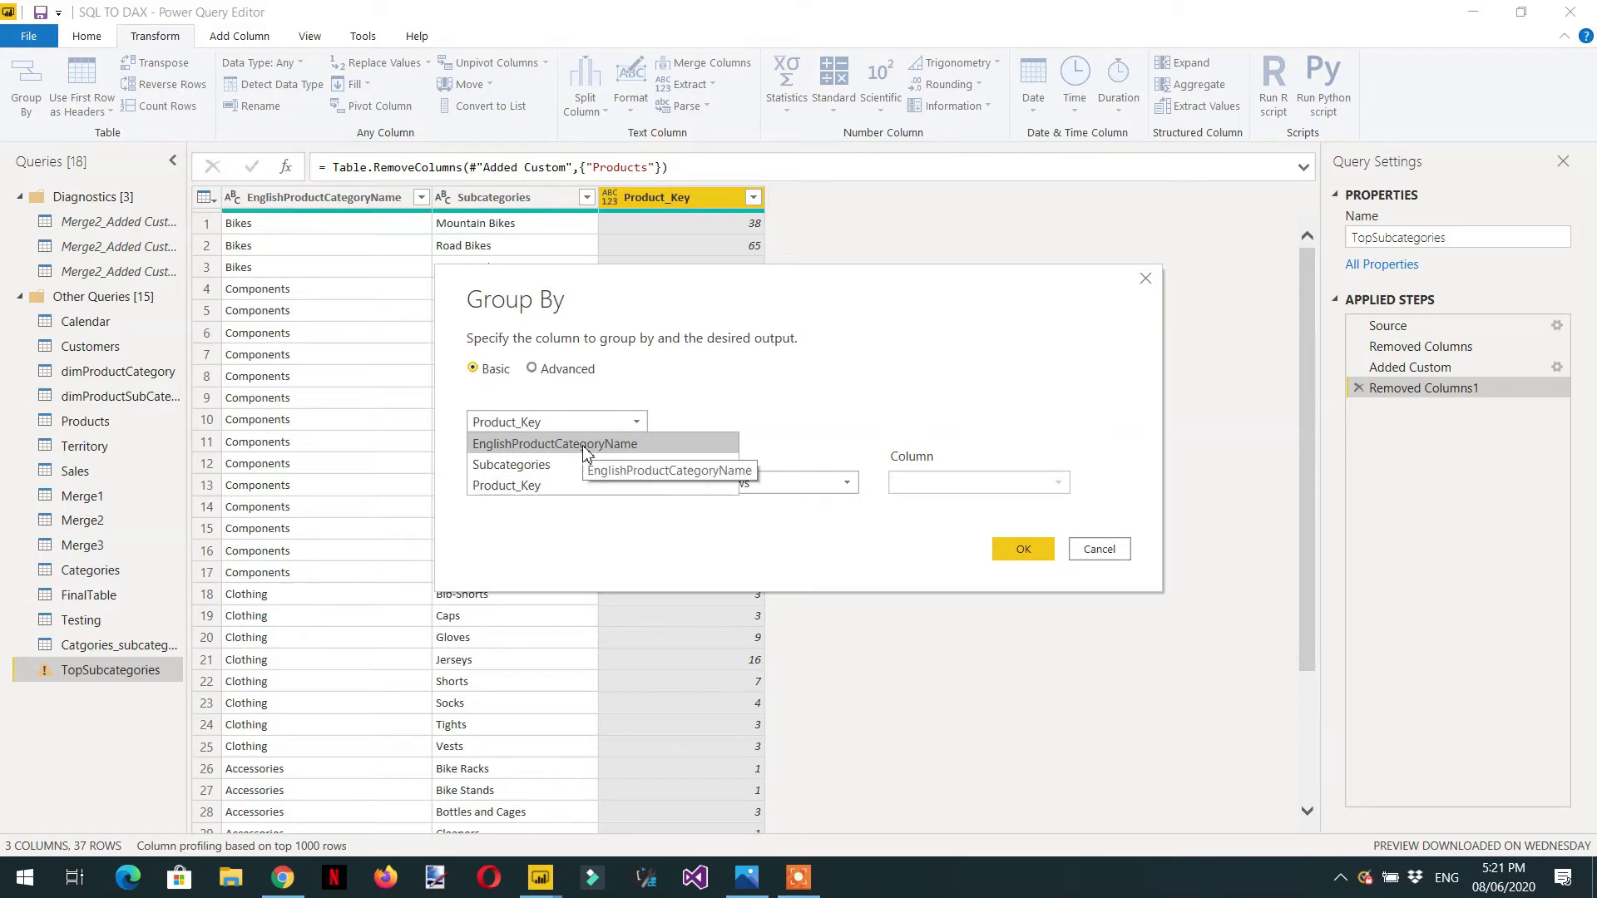
pyautogui.click(584, 452)
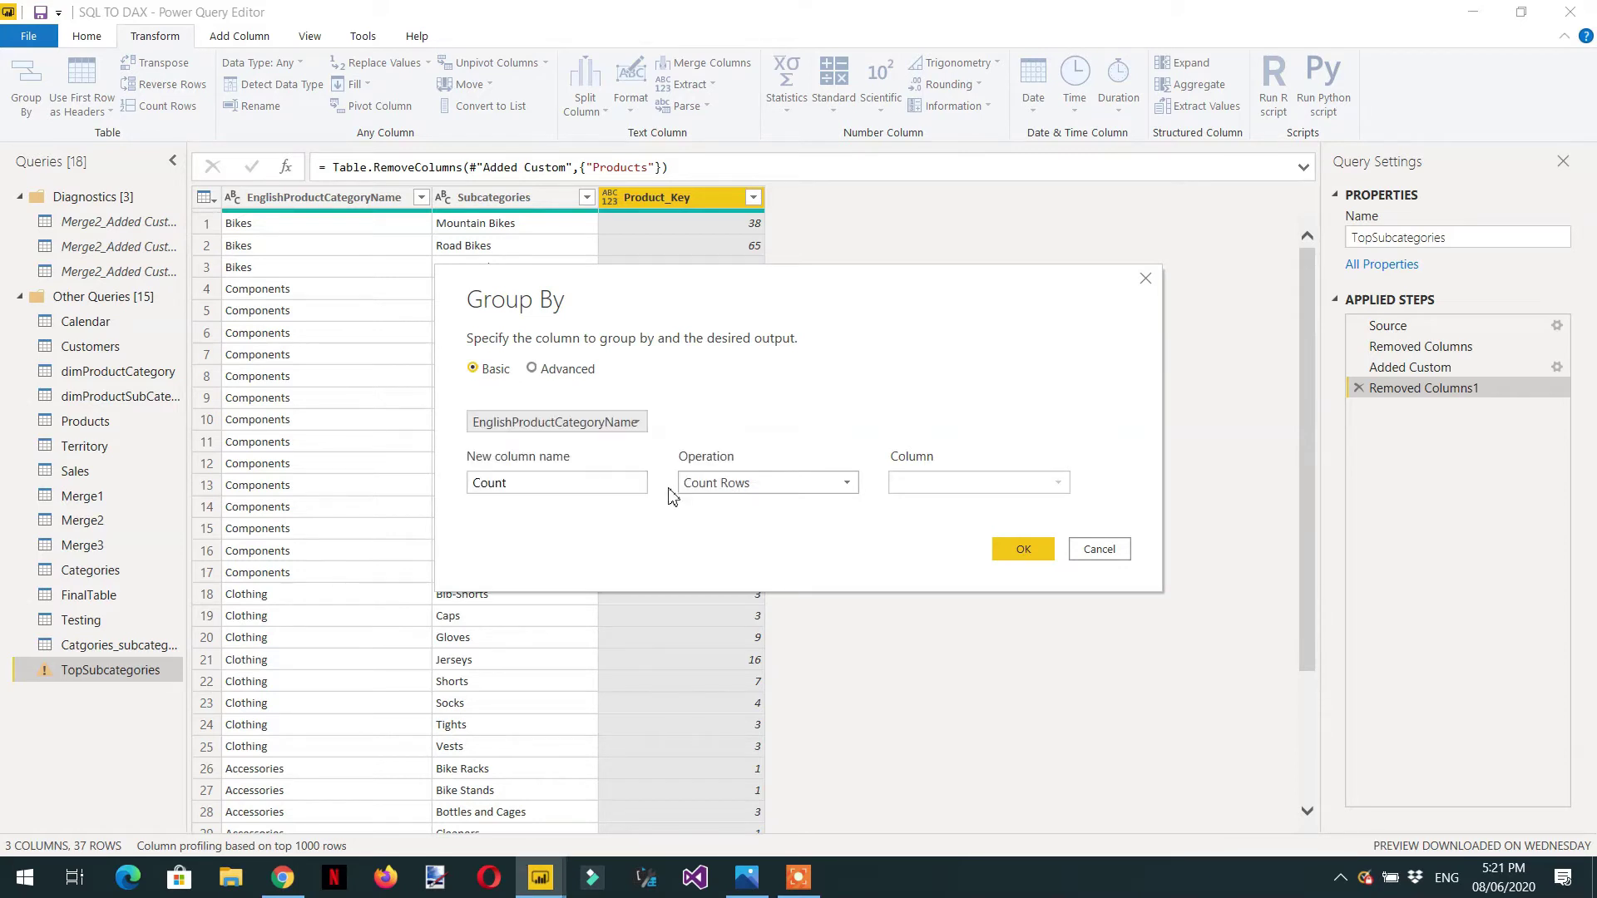
pyautogui.click(778, 494)
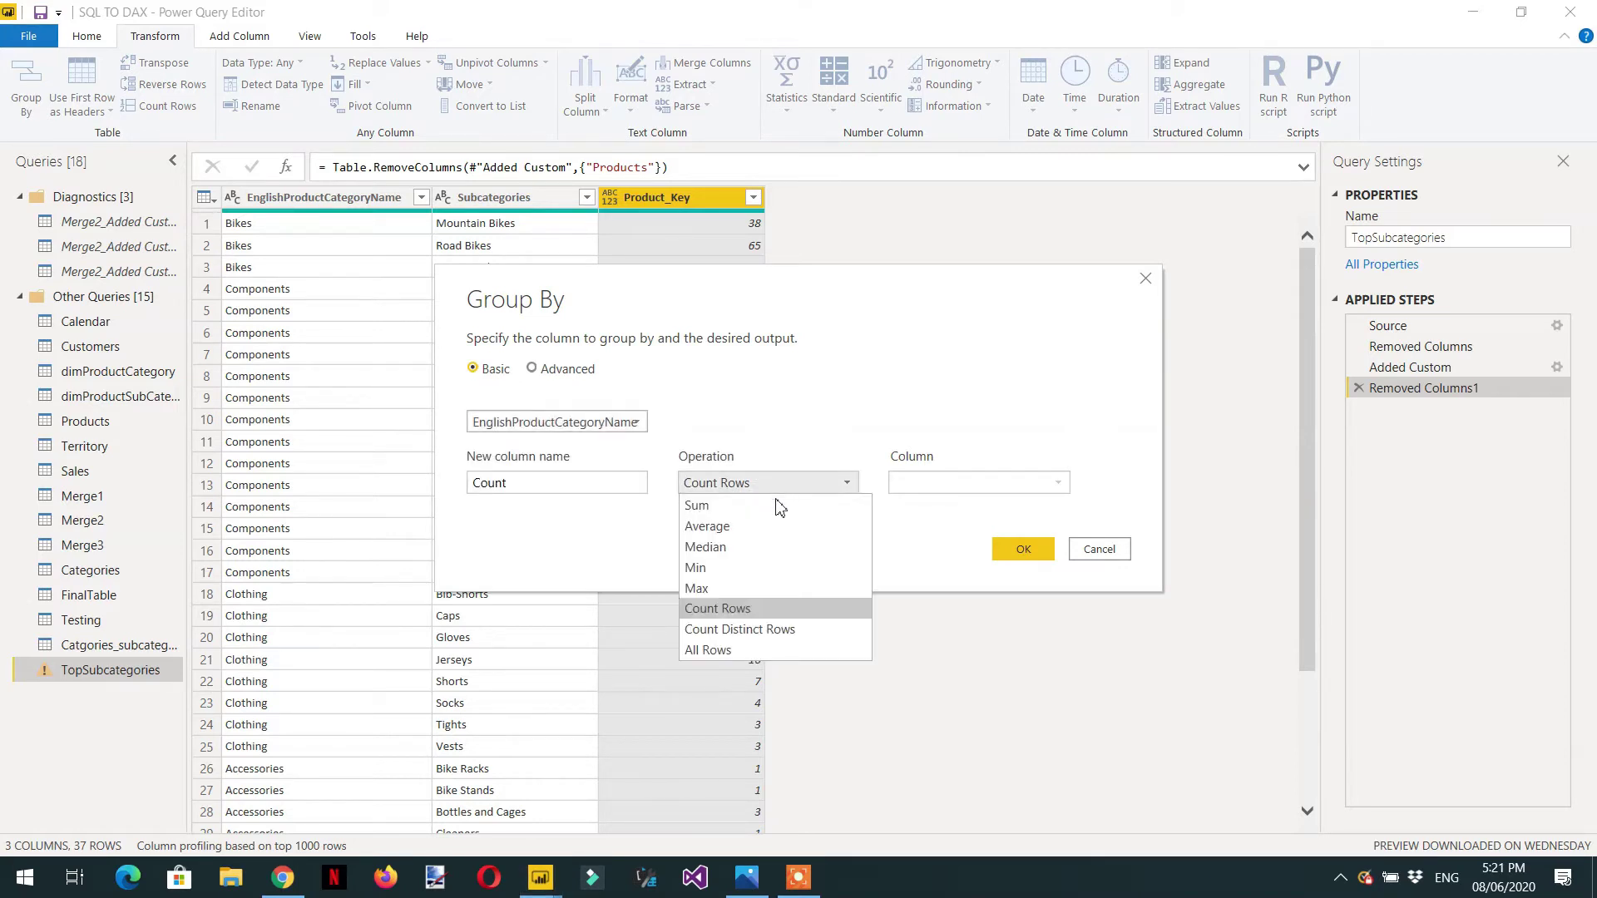
pyautogui.click(763, 651)
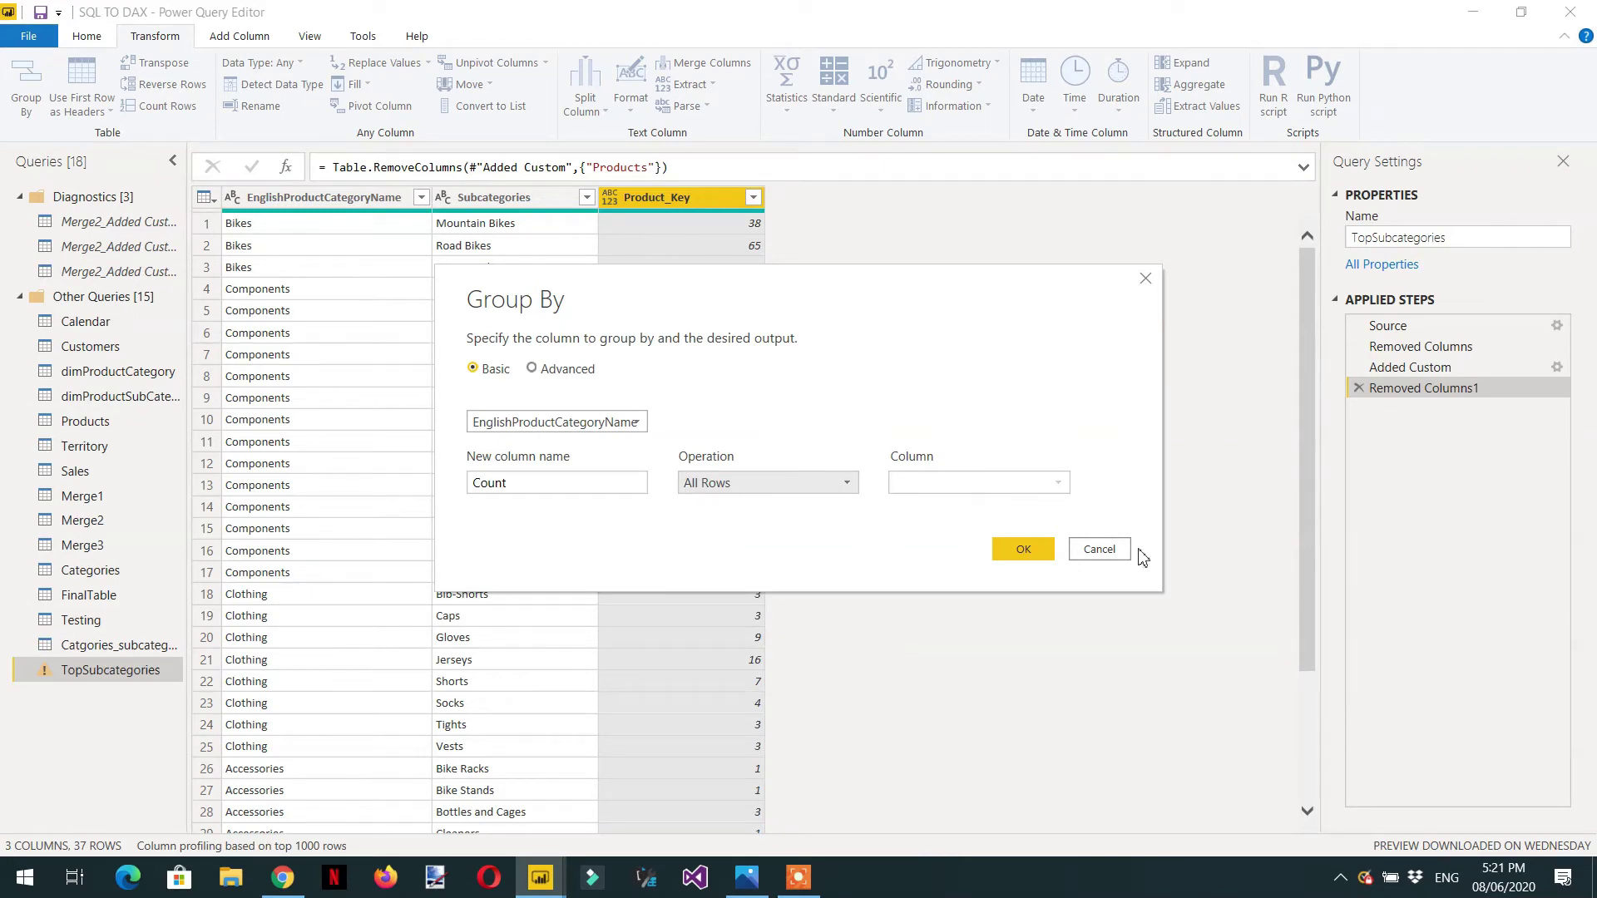
pyautogui.click(1022, 551)
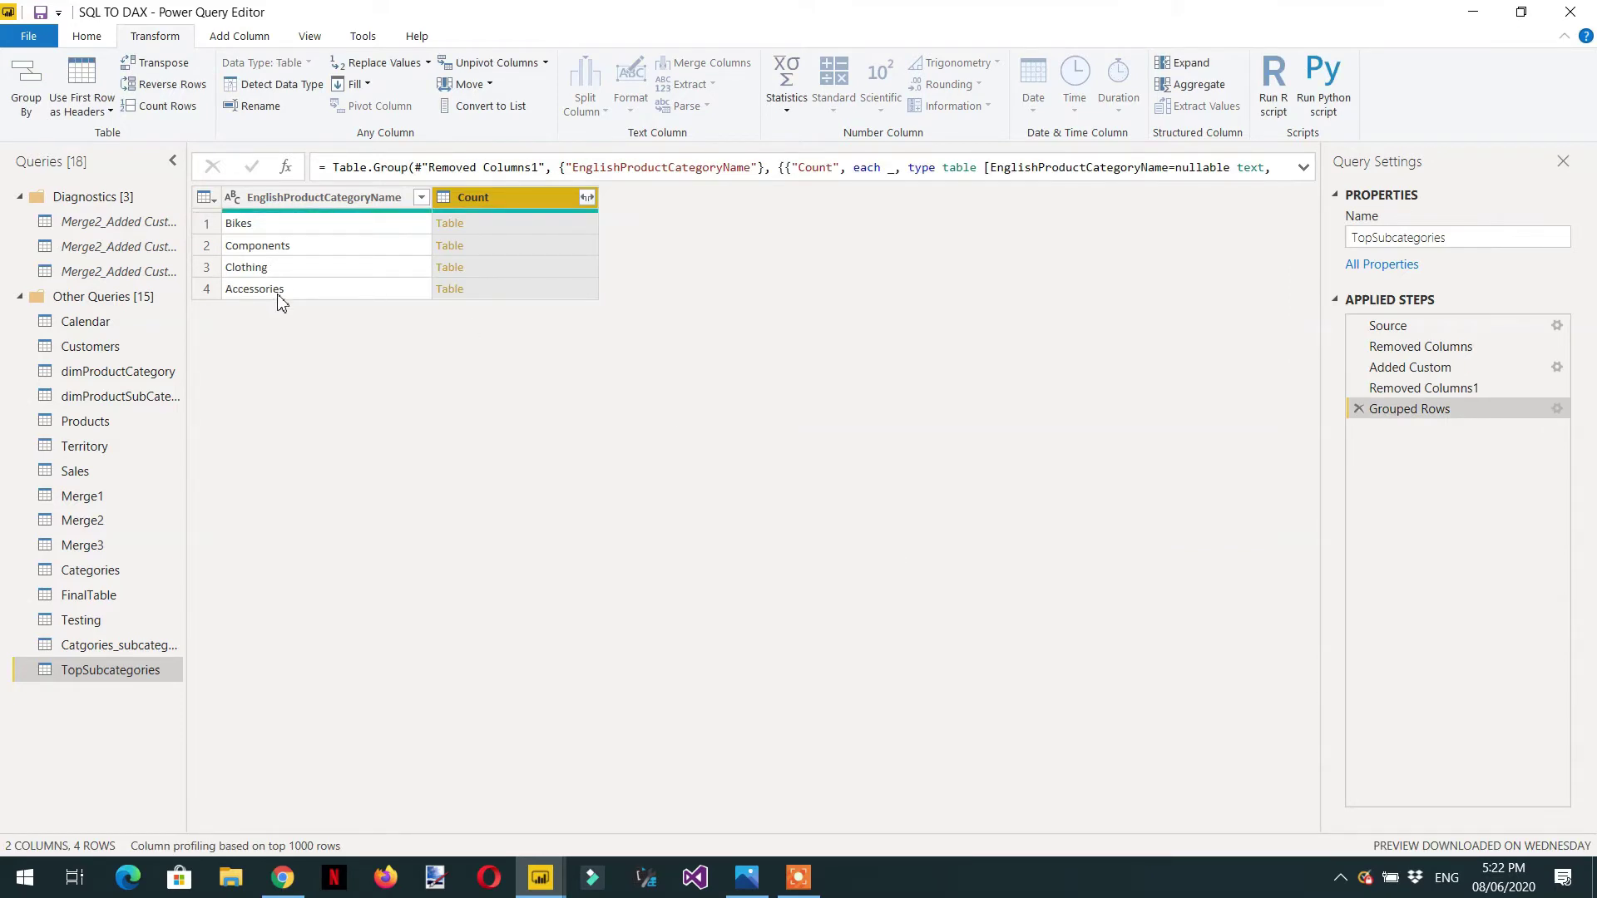
# Preview the grouped tables for Bikes and Components, enlarging the preview area to show more rows
pyautogui.click(537, 231)
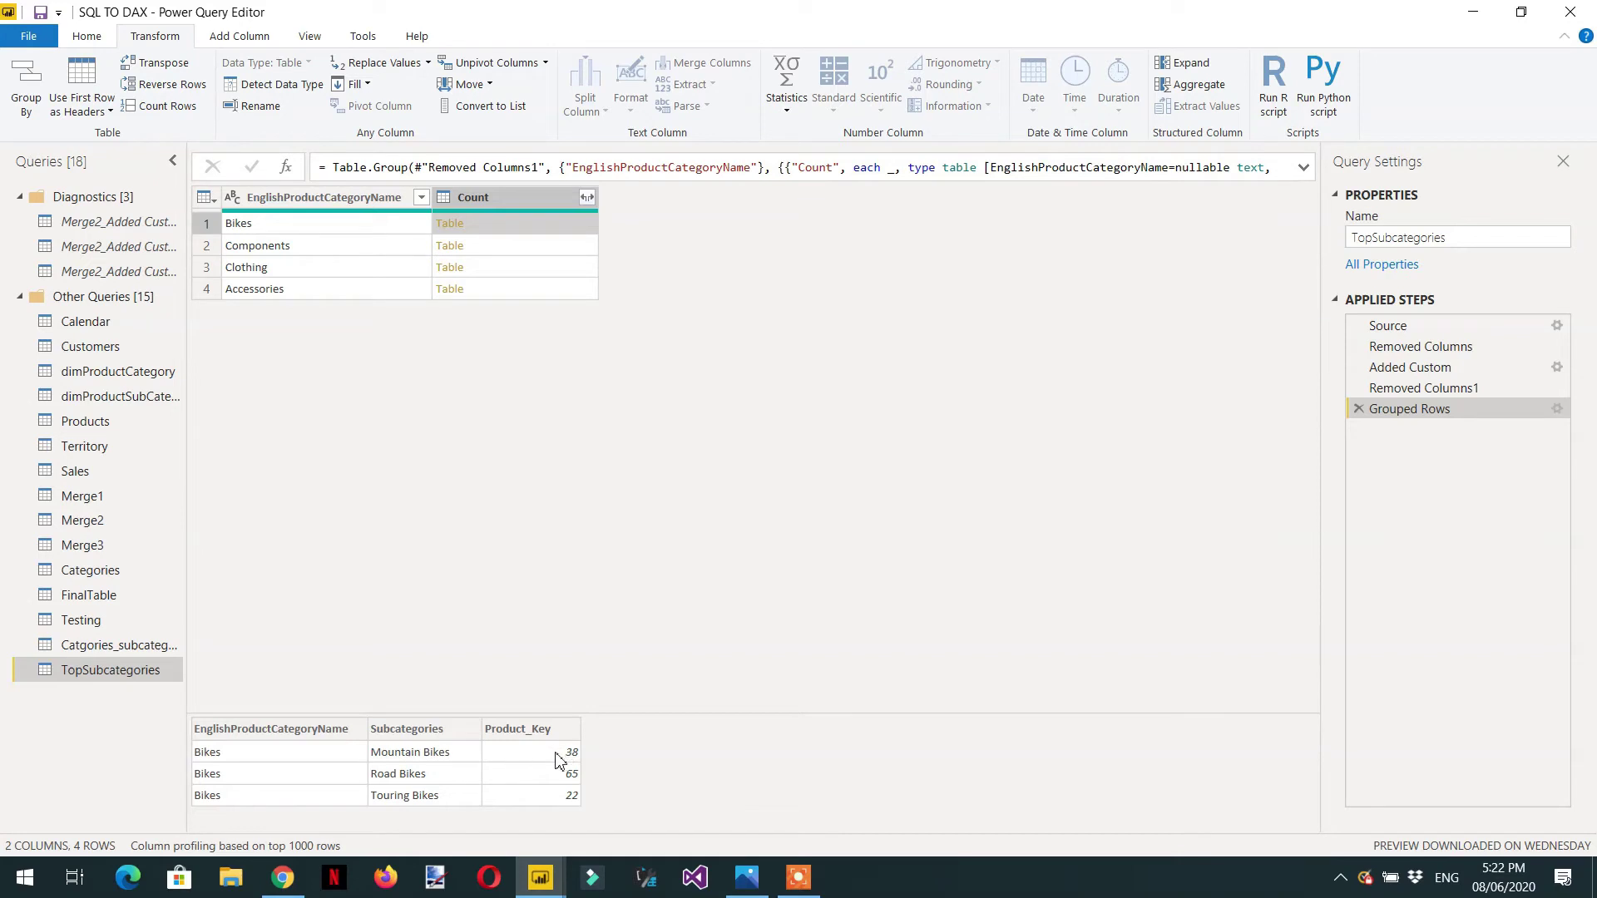
pyautogui.click(507, 250)
pyautogui.moveTo(589, 715); pyautogui.dragTo(571, 567)
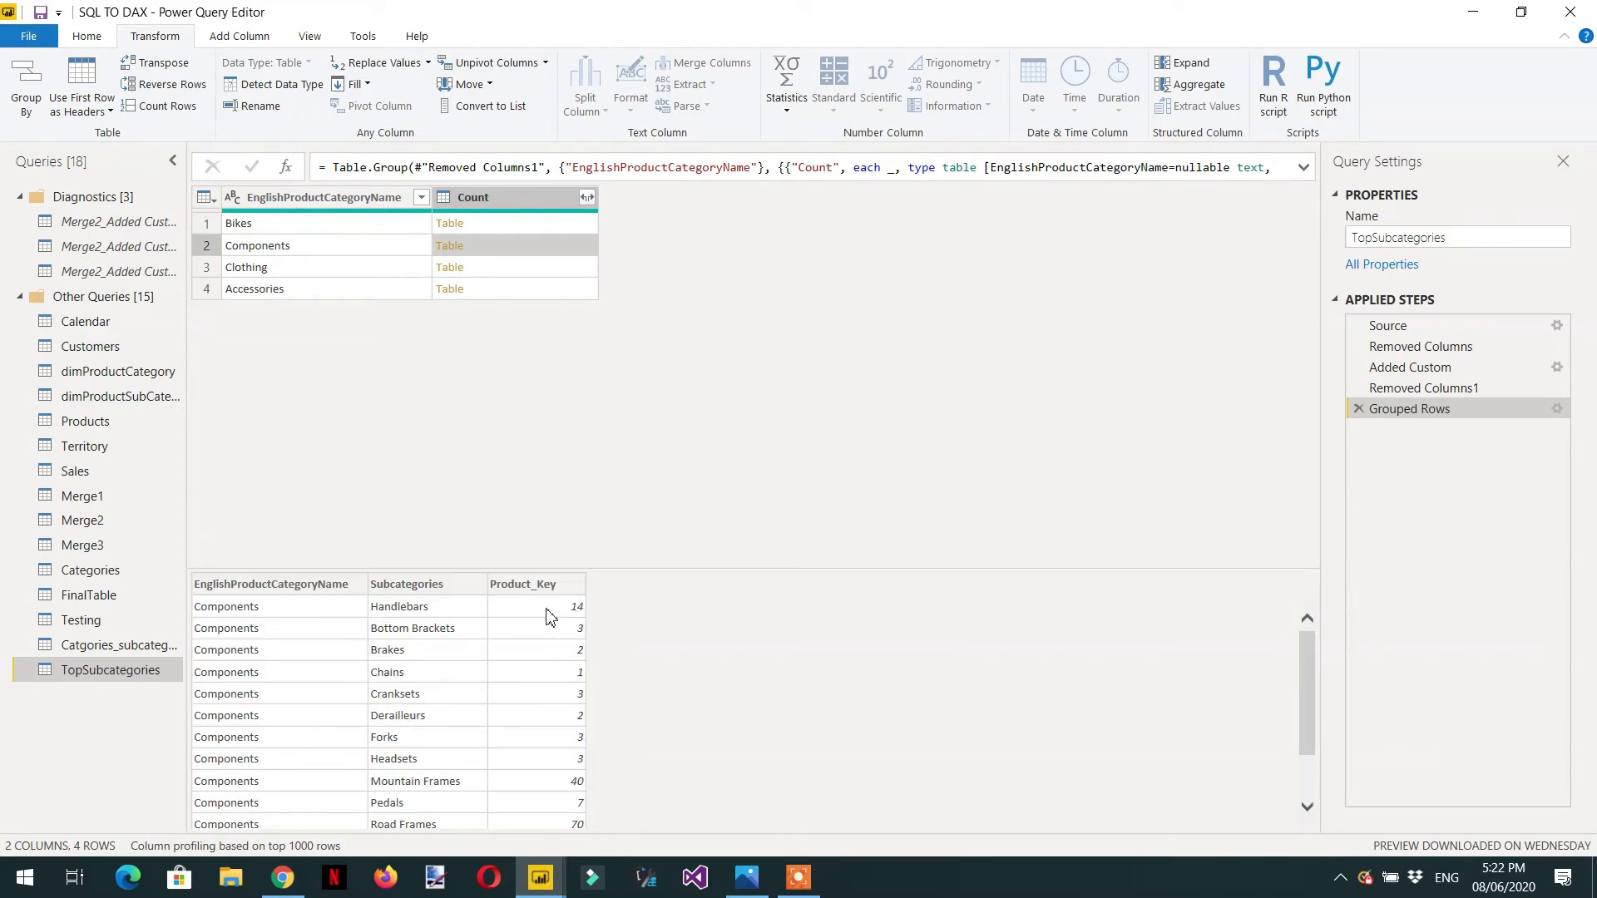
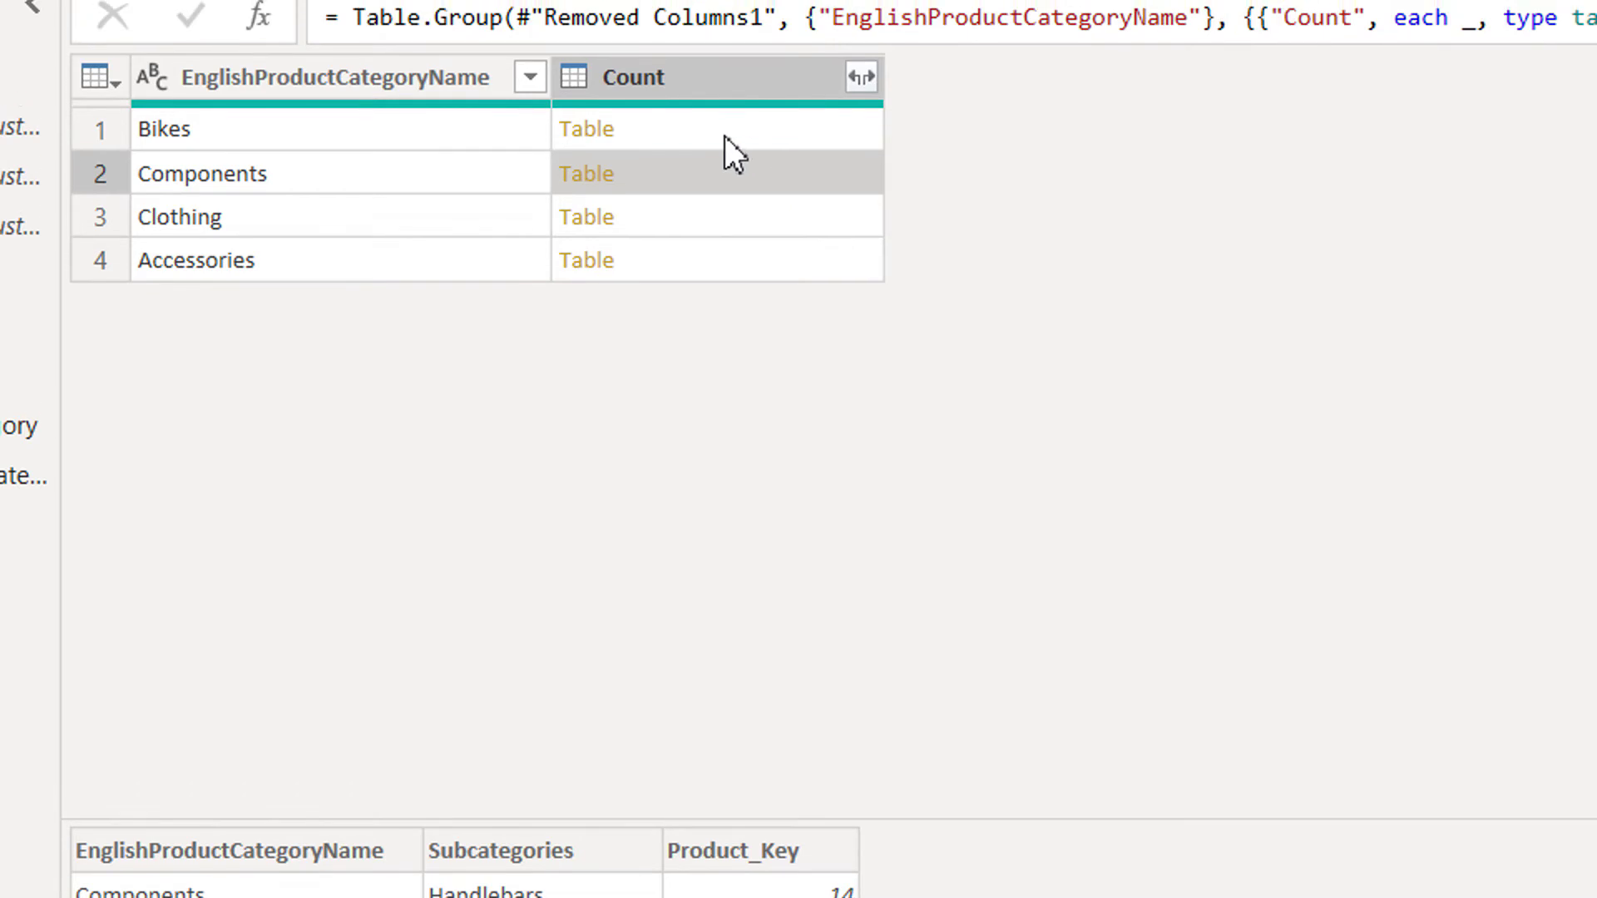
# Preview the grouped tables for Bikes and Clothing in the Count column
pyautogui.click(717, 107)
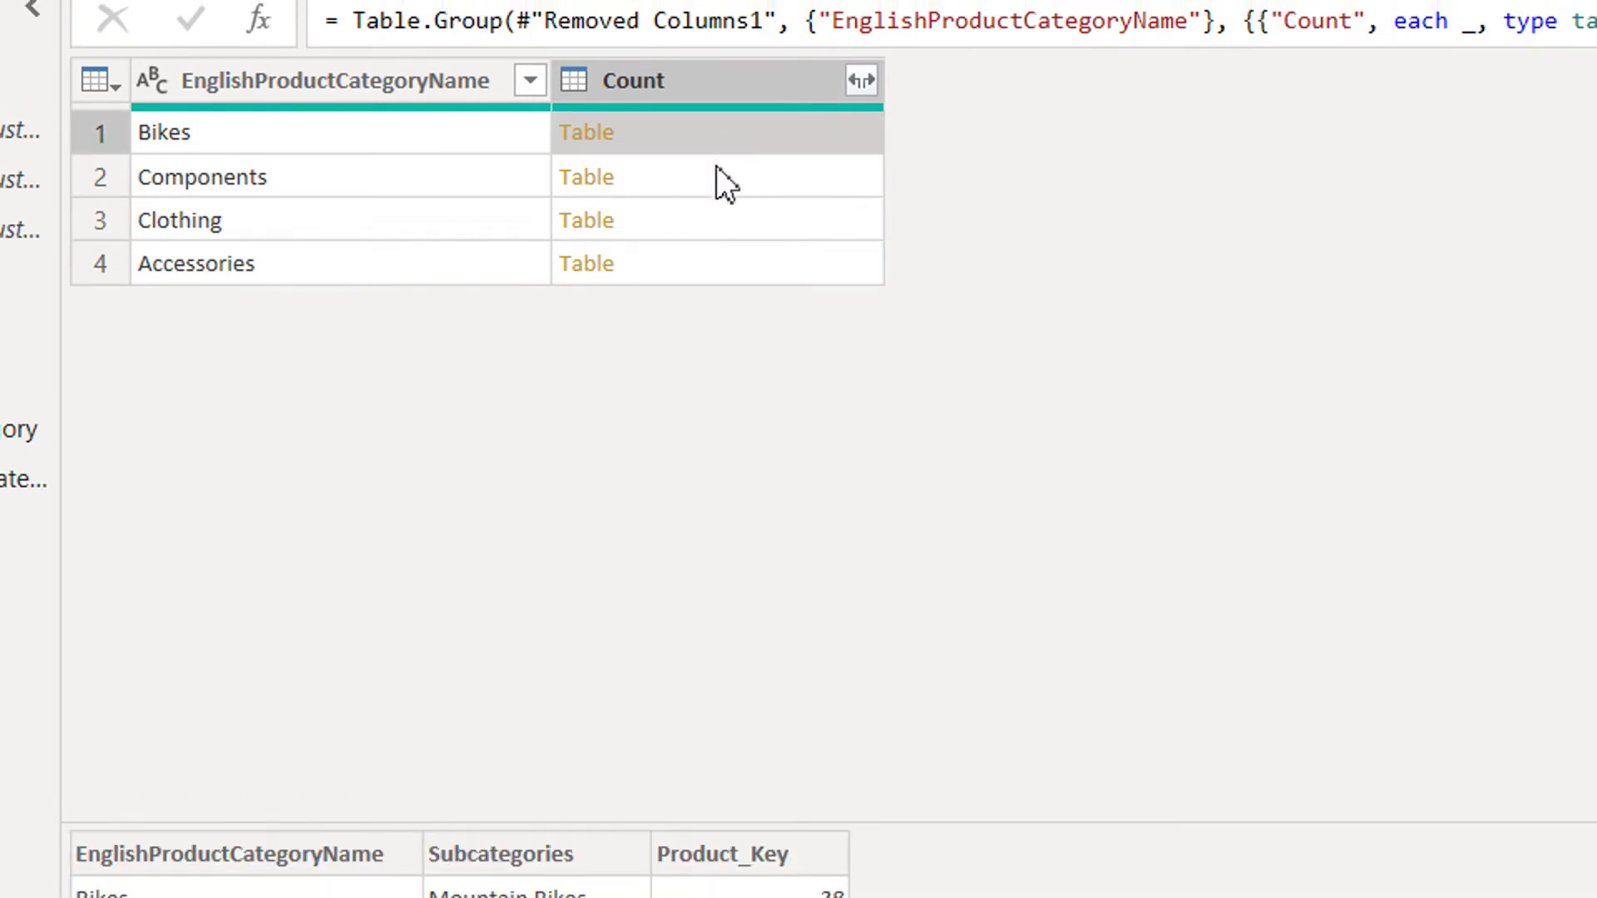
pyautogui.click(712, 218)
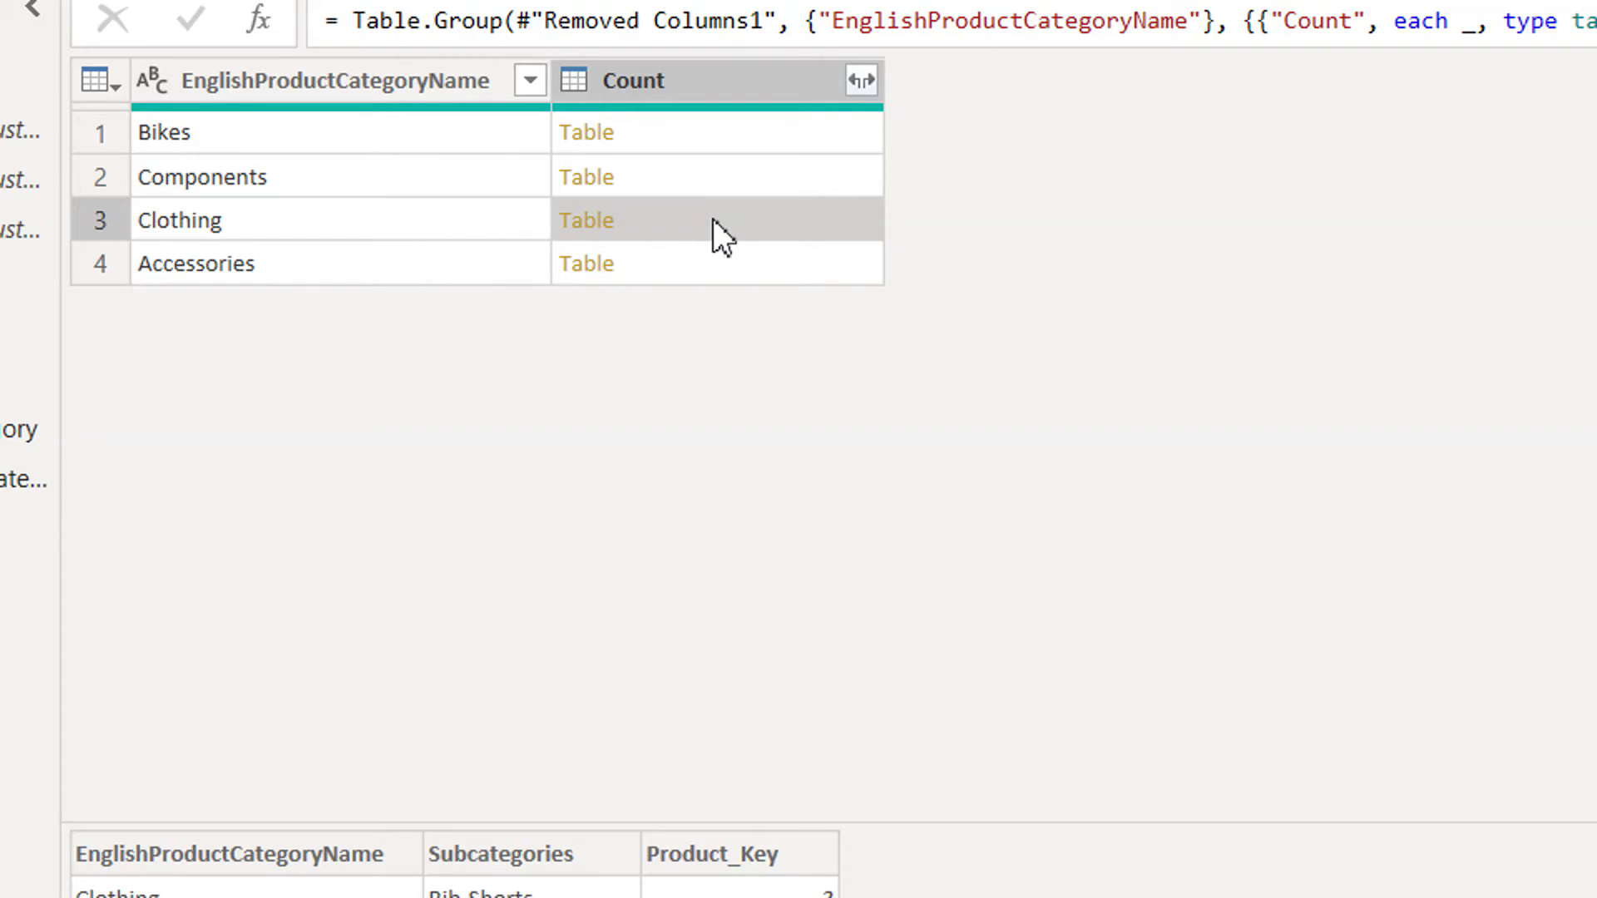
pyautogui.click(274, 81)
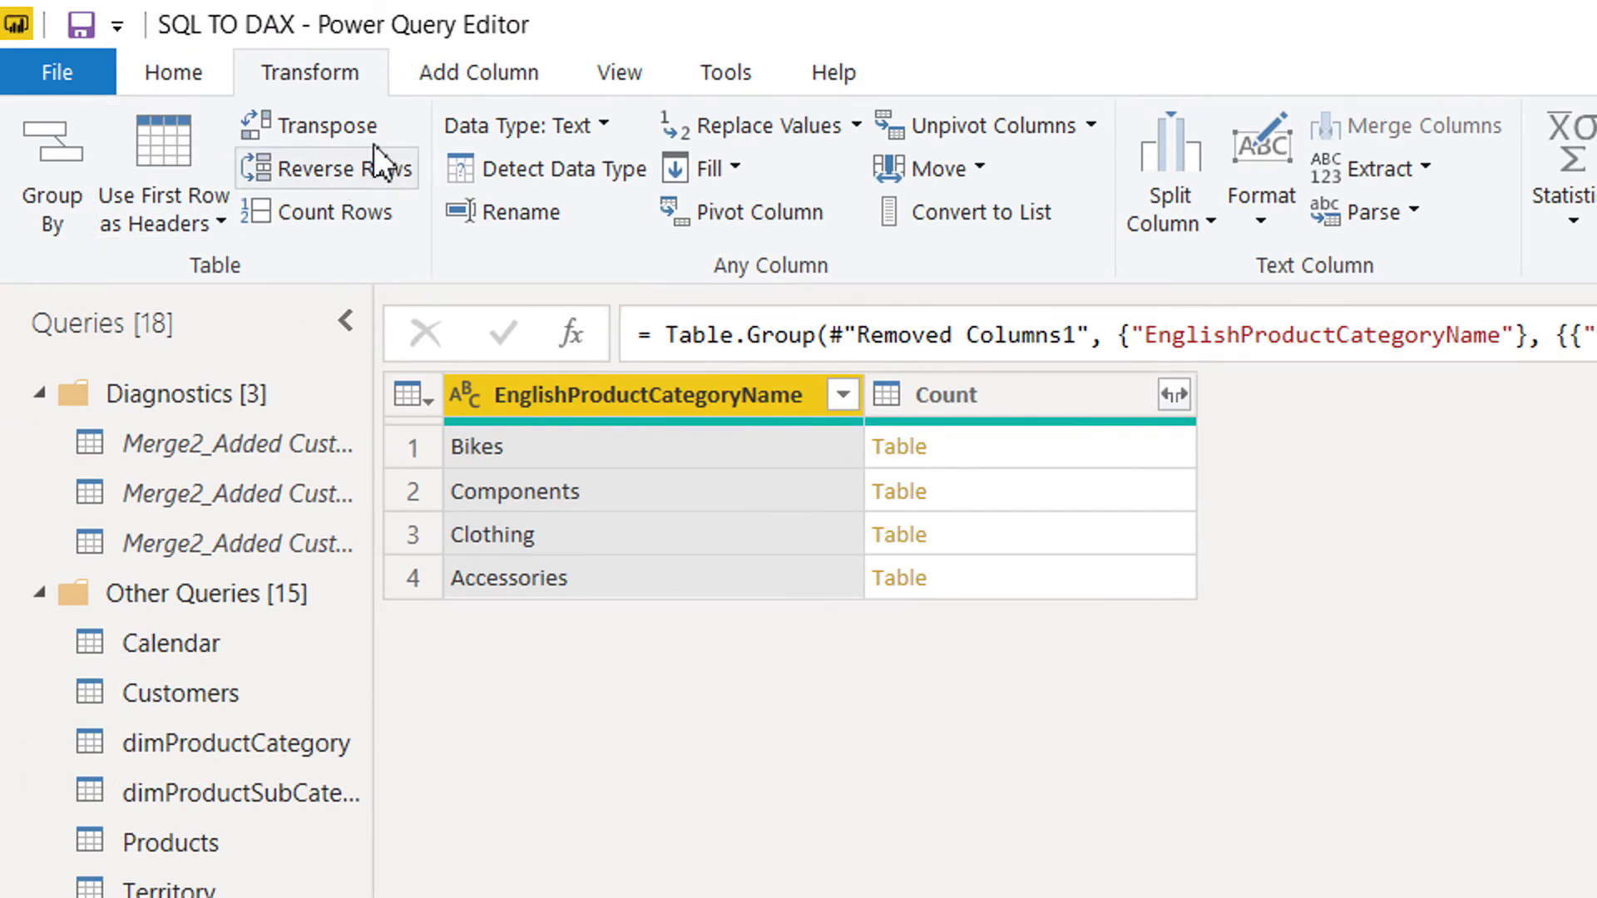
# Start a new custom column and name it ProductTable
pyautogui.click(488, 78)
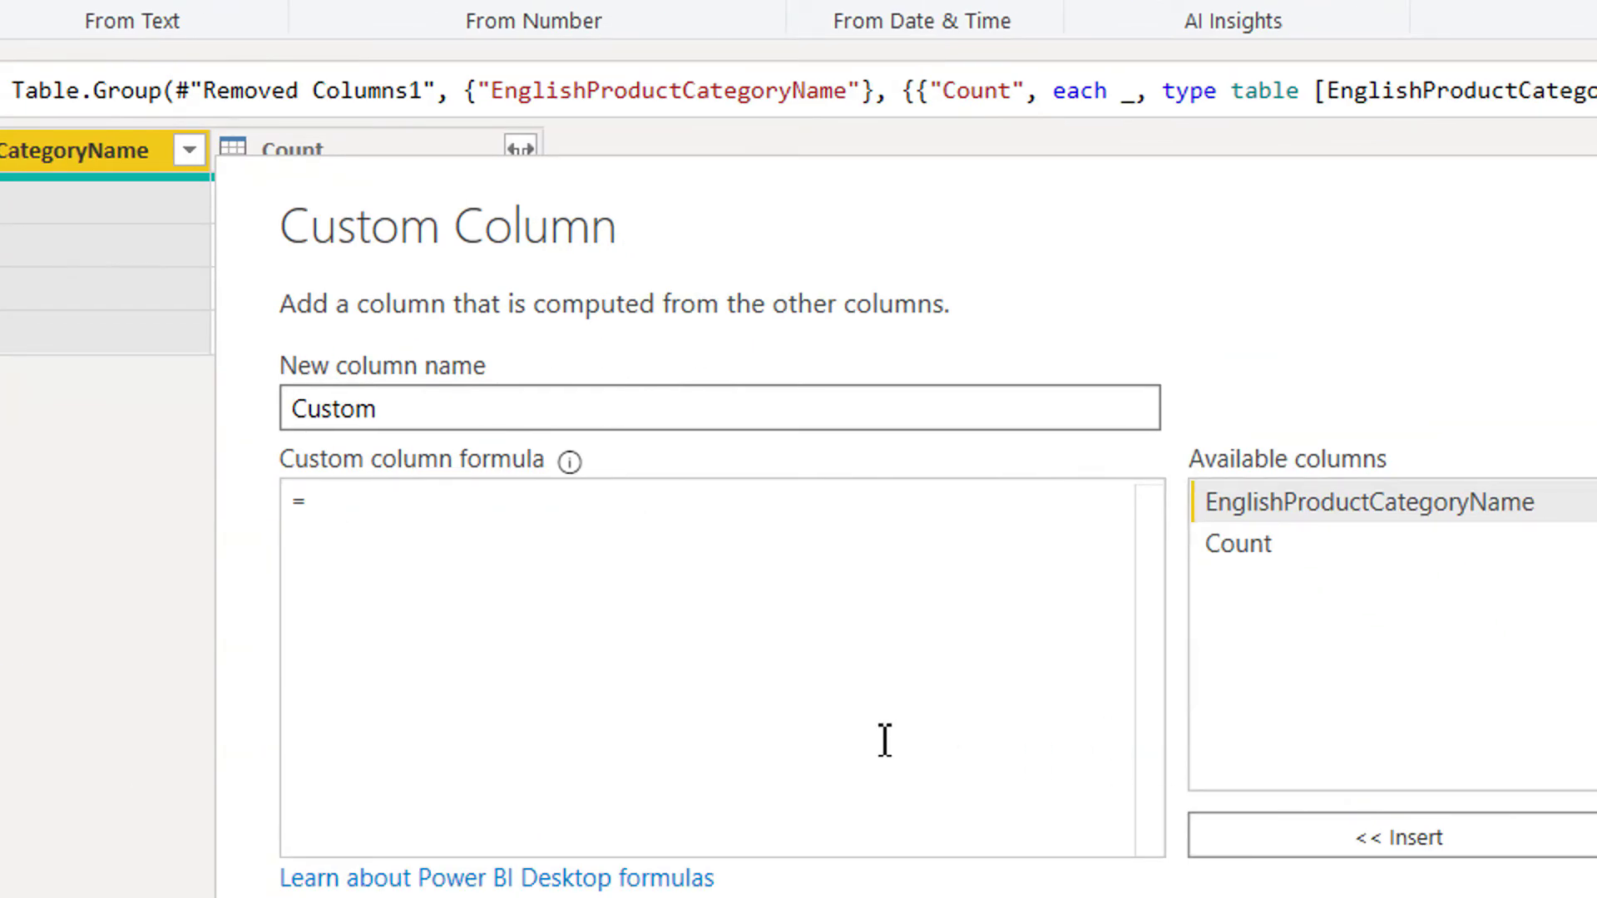
pyautogui.moveTo(812, 239); pyautogui.dragTo(875, 437)
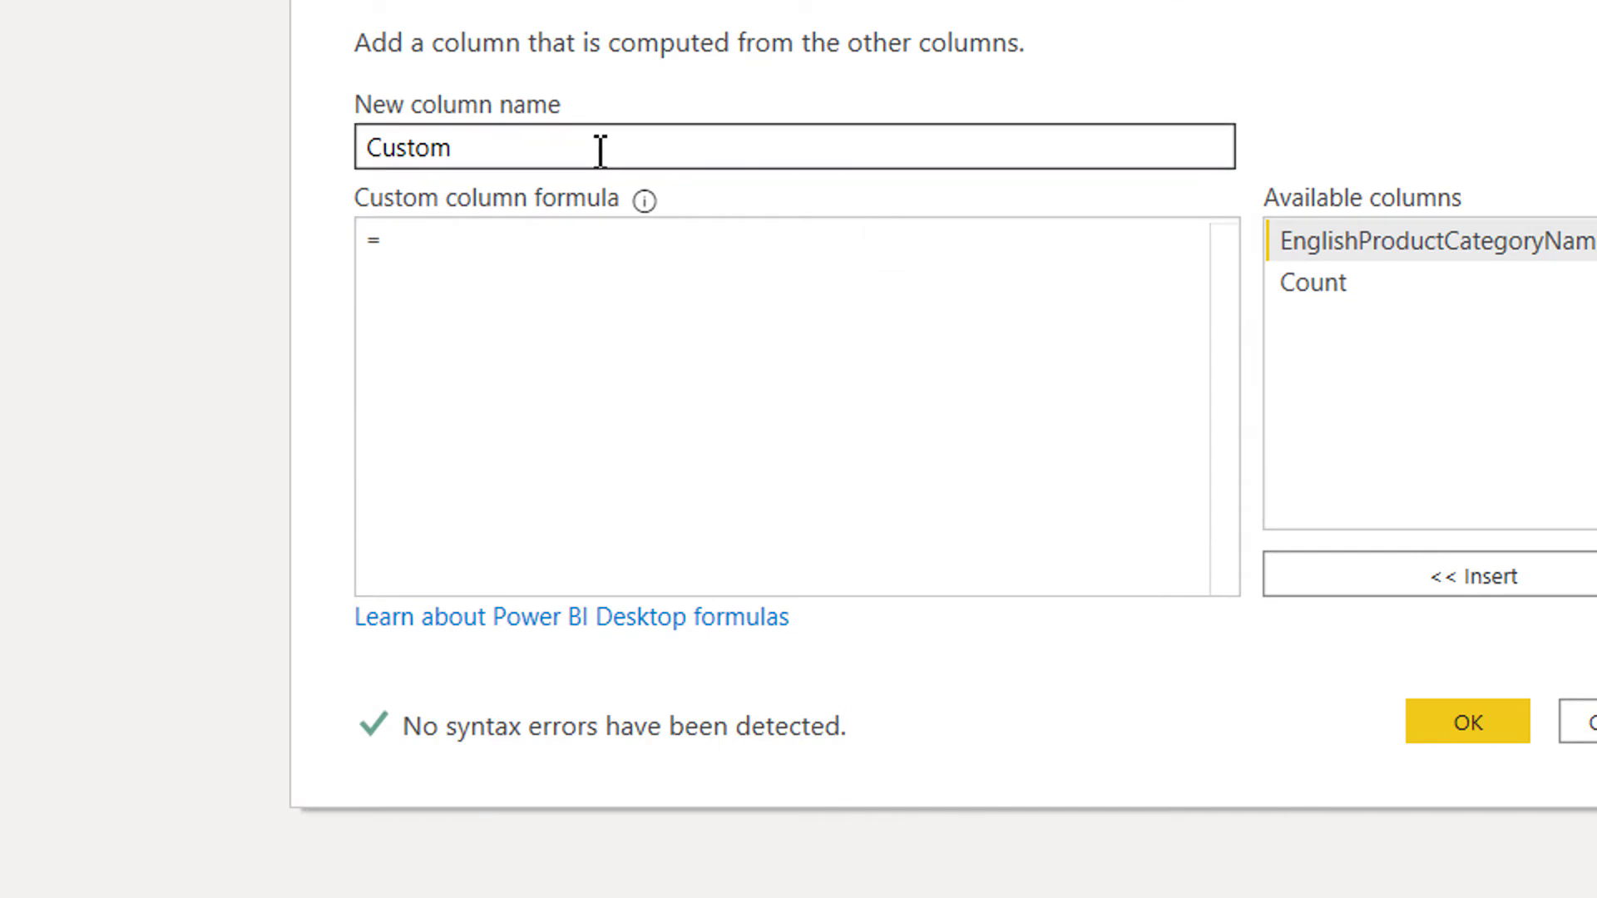
pyautogui.doubleClick(600, 149)
pyautogui.write('P')
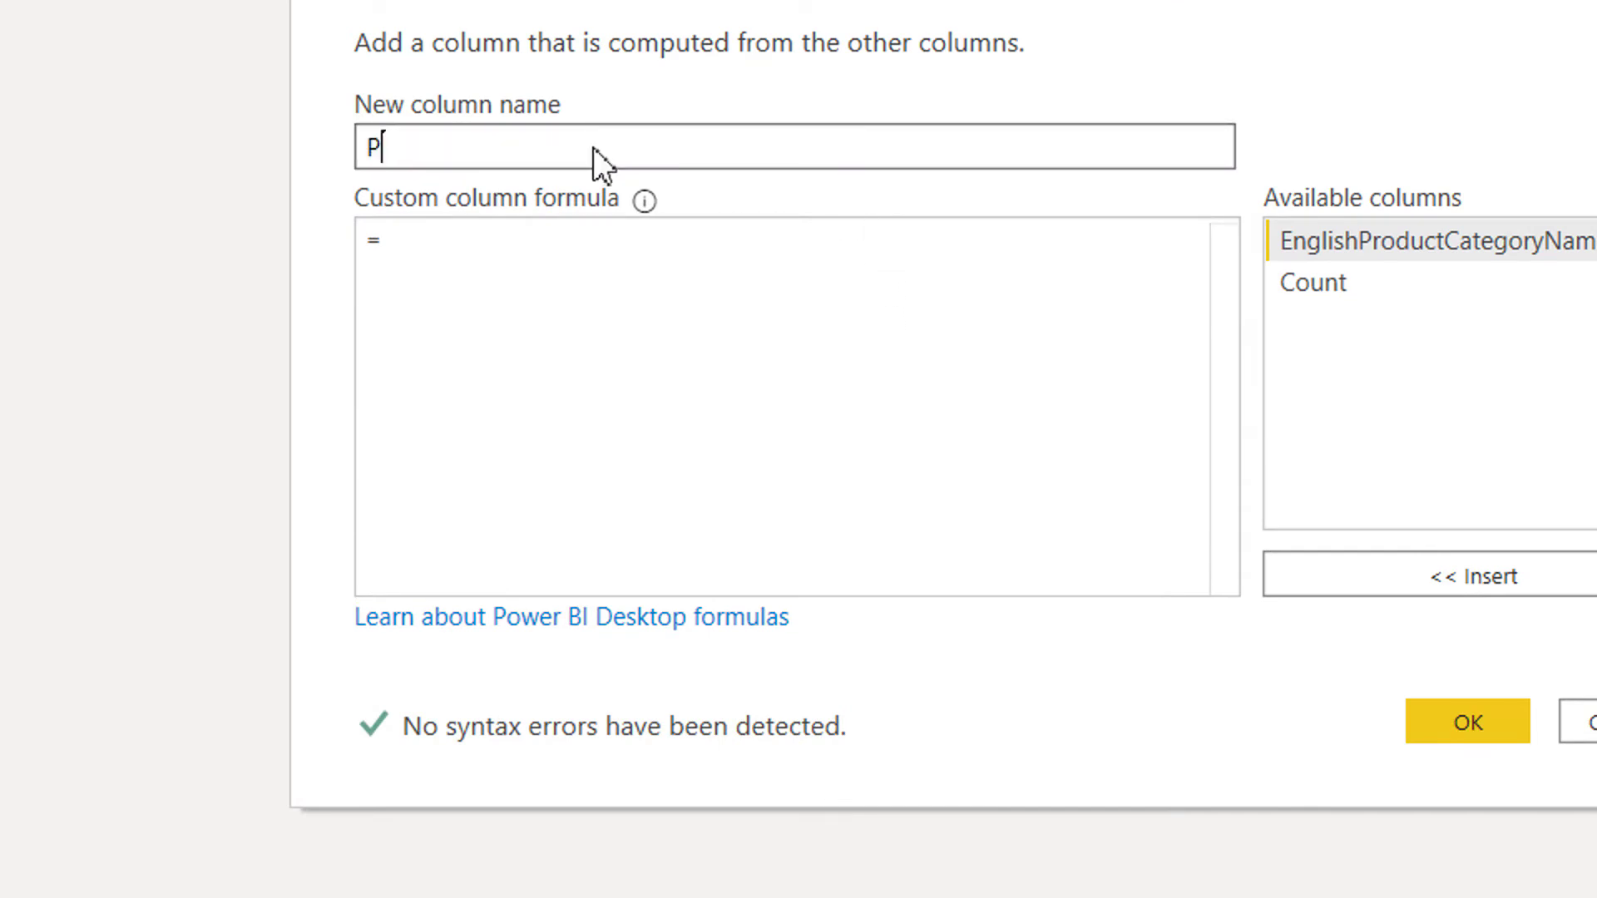
pyautogui.write('roductTable')
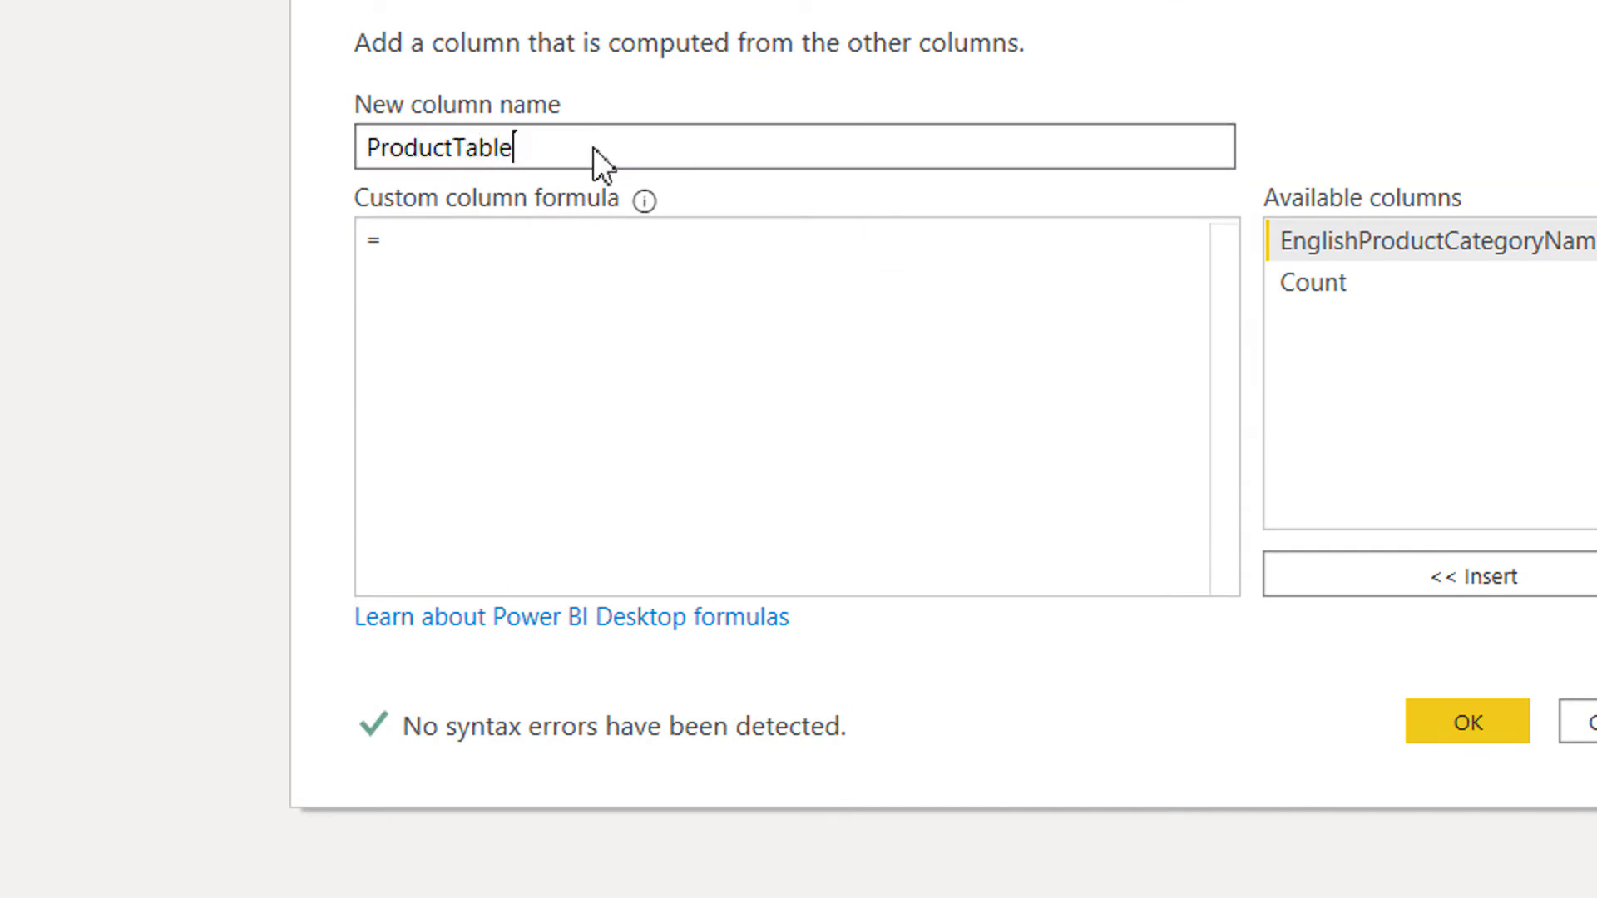
# Begin the ProductTable formula with the Table.Sort function and its opening parenthesis, removing the duplicated Table prefix
pyautogui.click(590, 258)
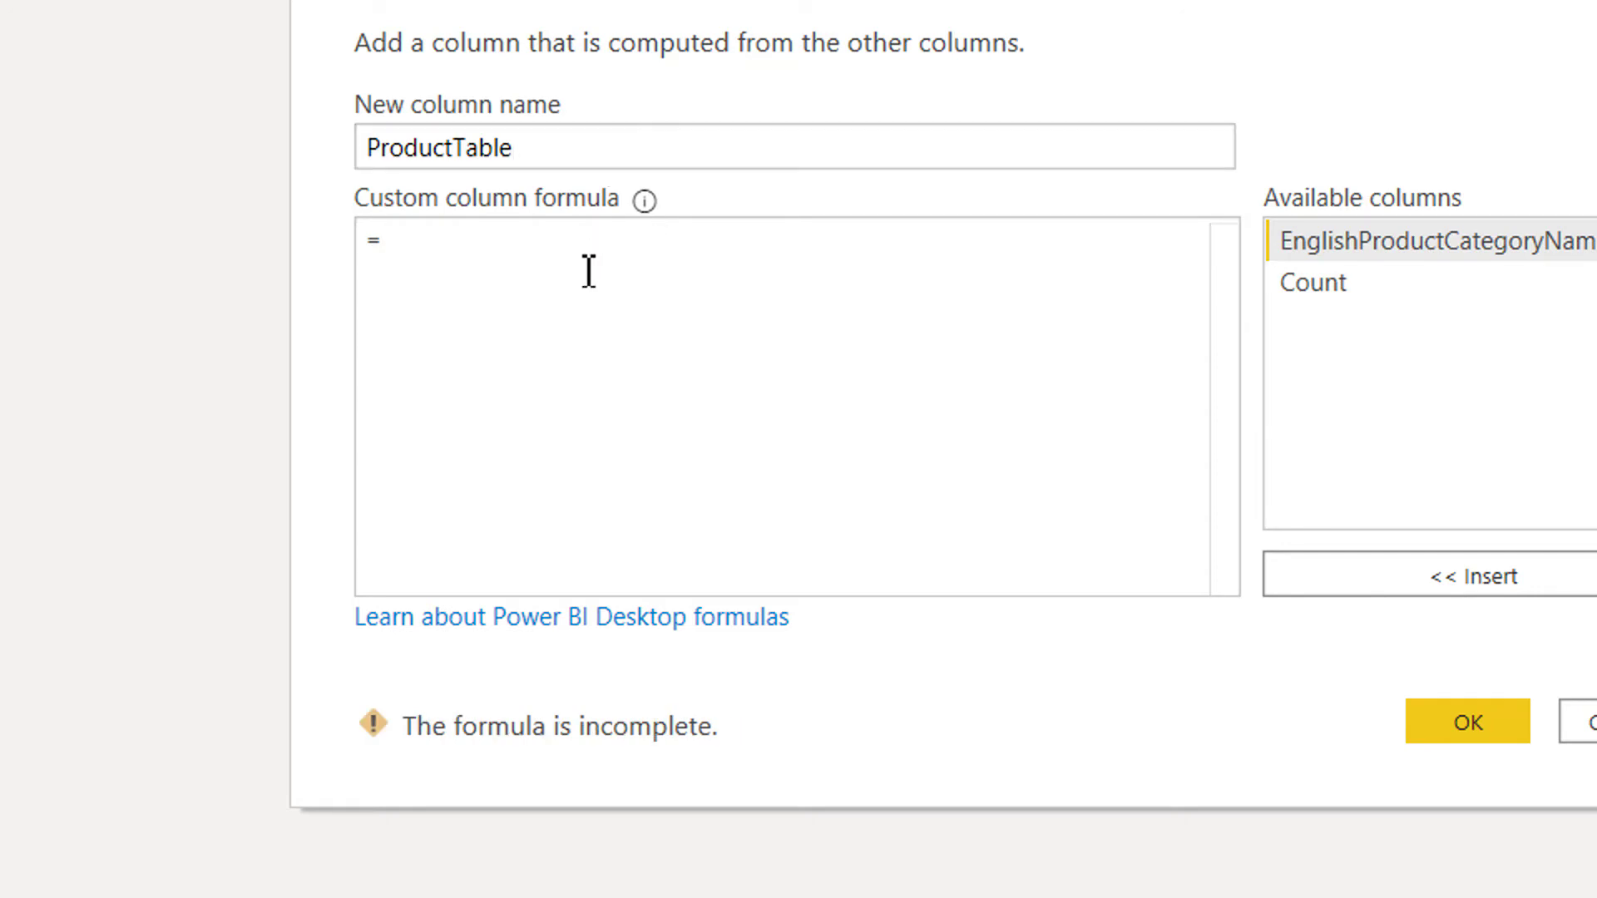
pyautogui.write('so')
pyautogui.press('BackSpace')
pyautogui.press('BackSpace')
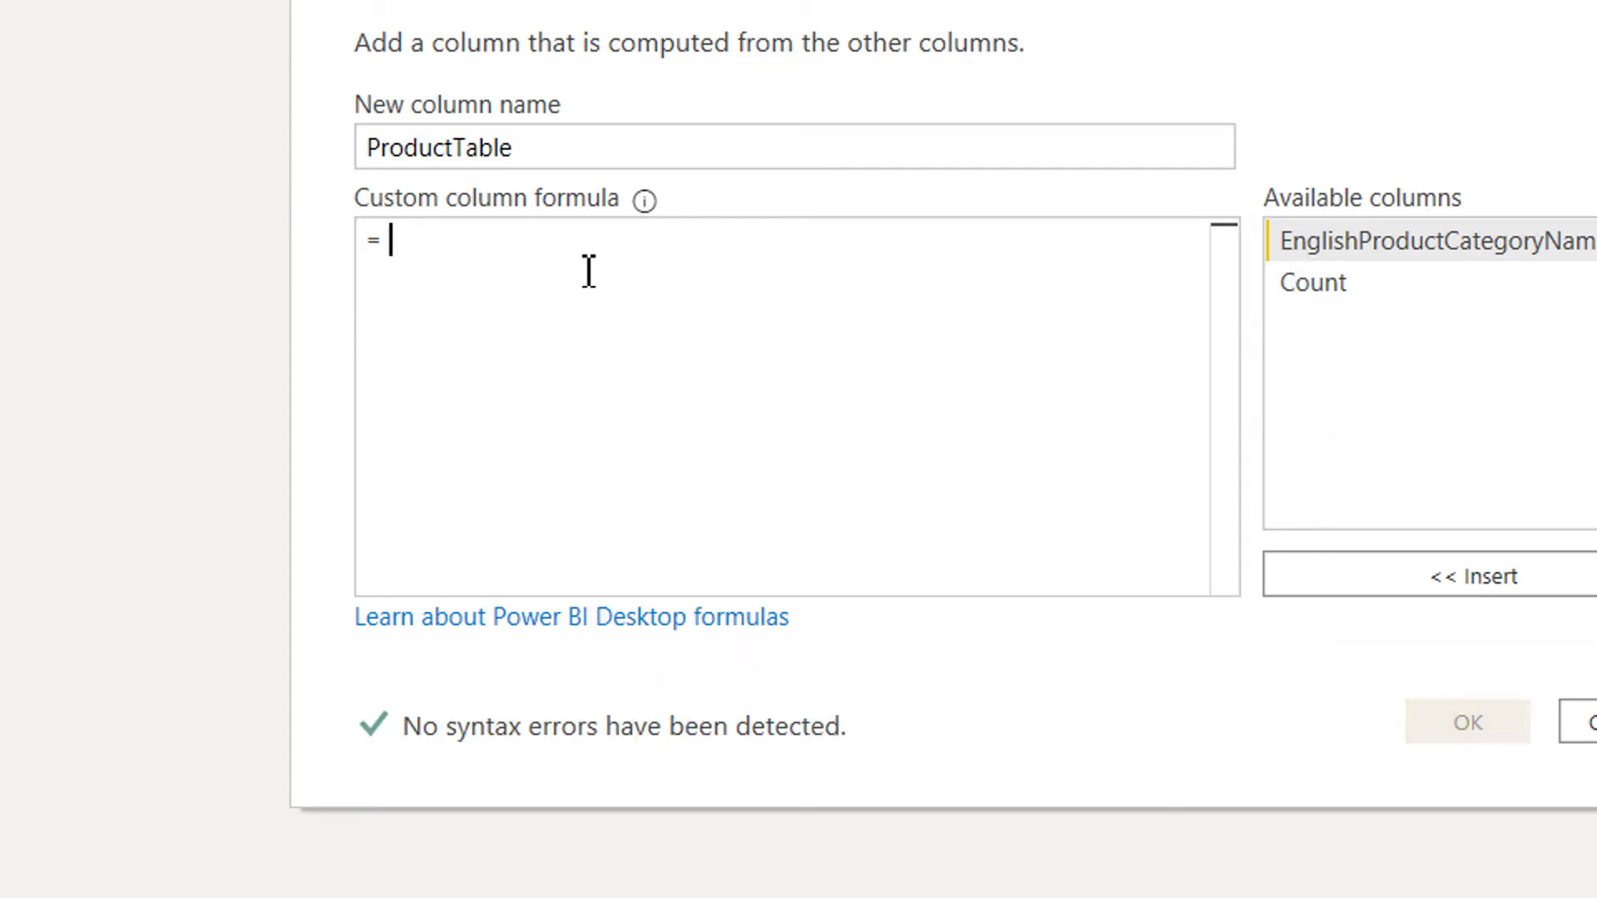
pyautogui.write('Table.s')
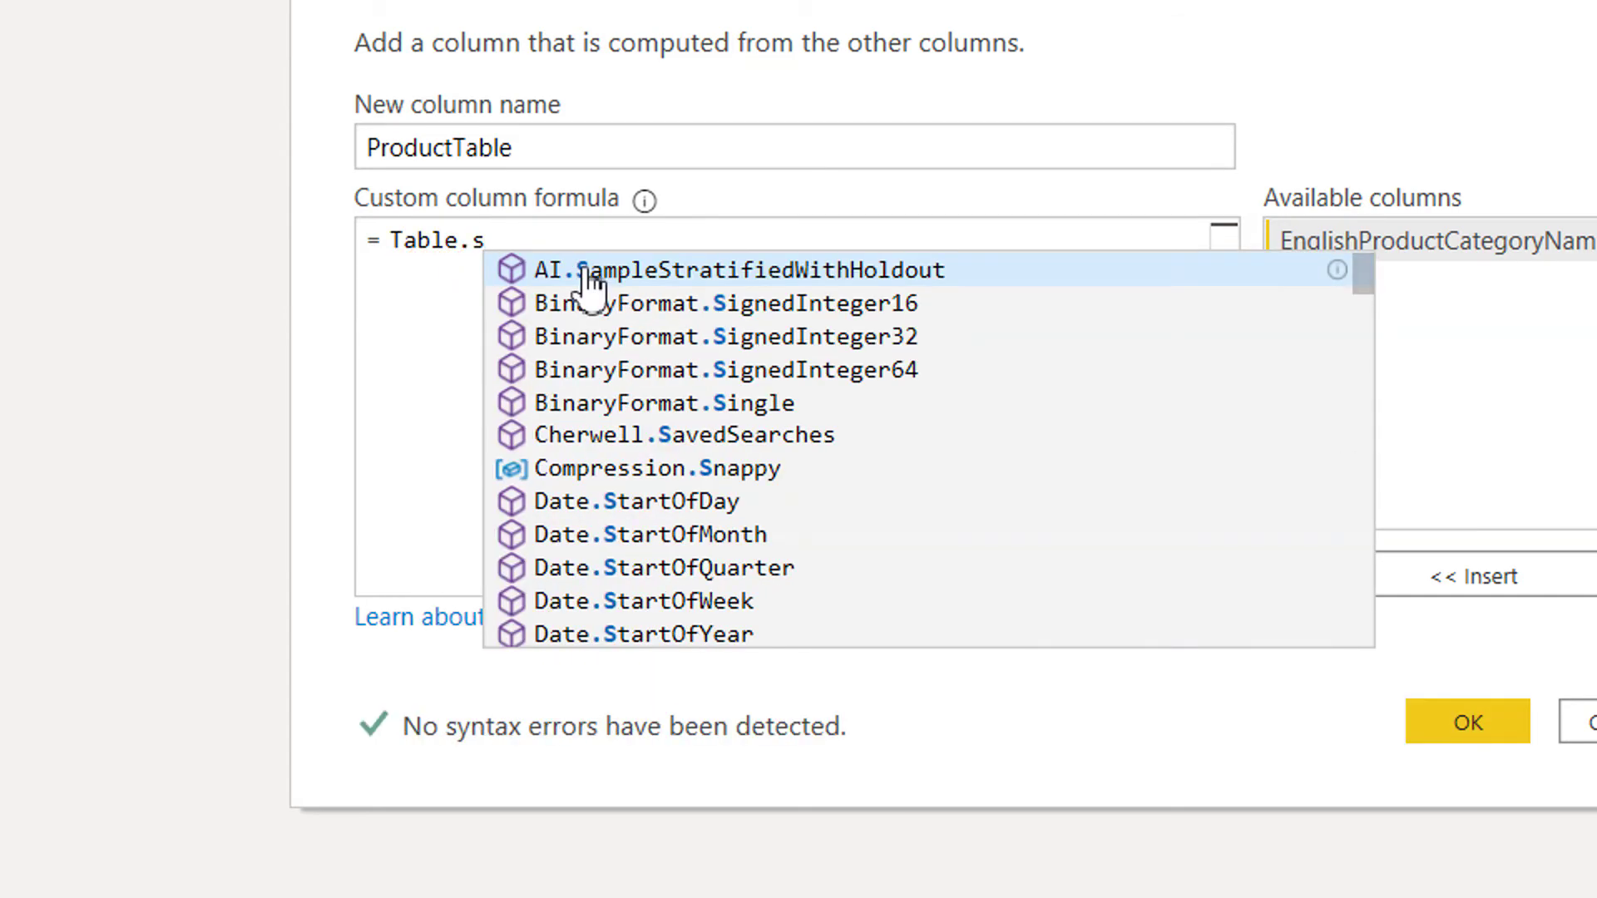
pyautogui.write('ort')
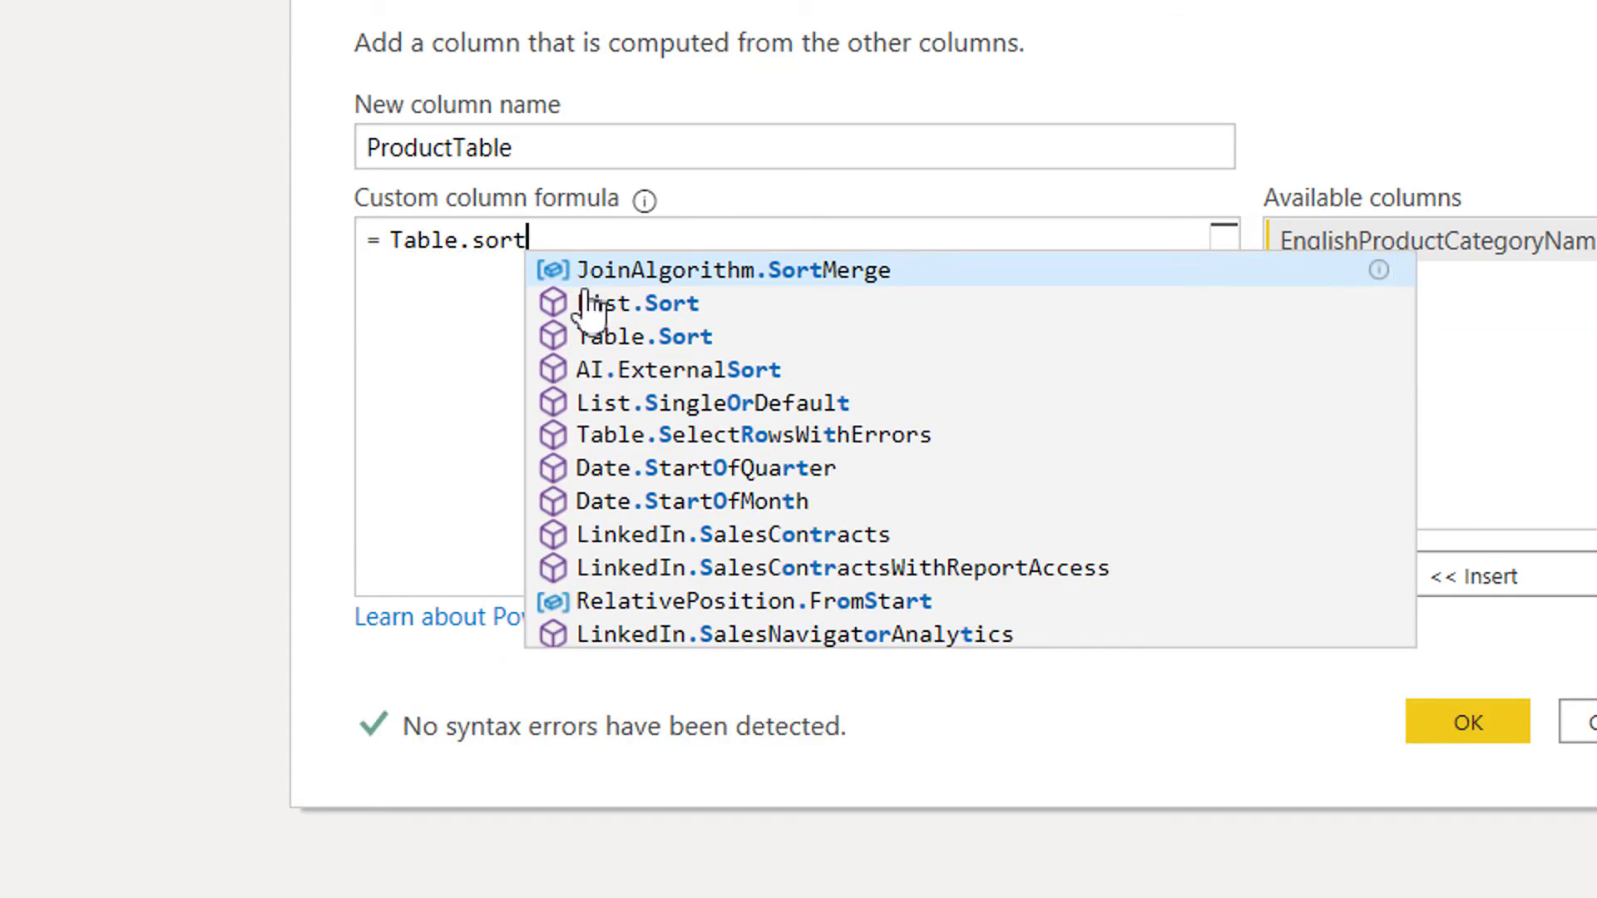
pyautogui.press('Down')
pyautogui.press('Down')
pyautogui.press('Tab')
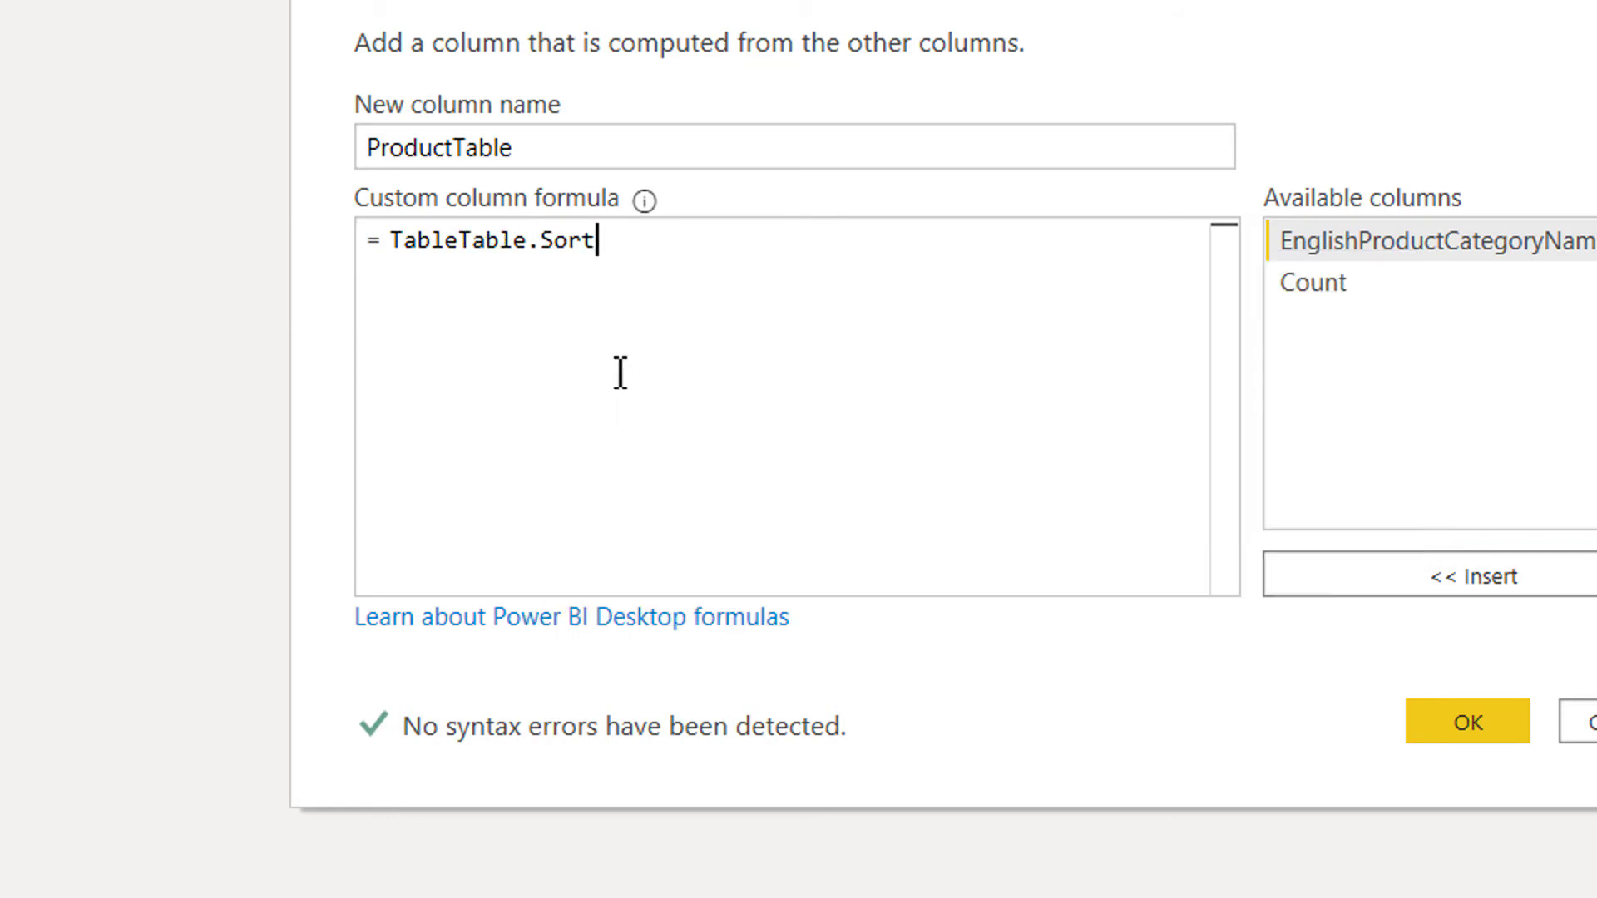
pyautogui.press('Left')
pyautogui.press('Left')
pyautogui.press('Left')
pyautogui.press('Left')
pyautogui.press('Left')
pyautogui.press('Left')
pyautogui.press('Left')
pyautogui.press('Left')
pyautogui.press('Left')
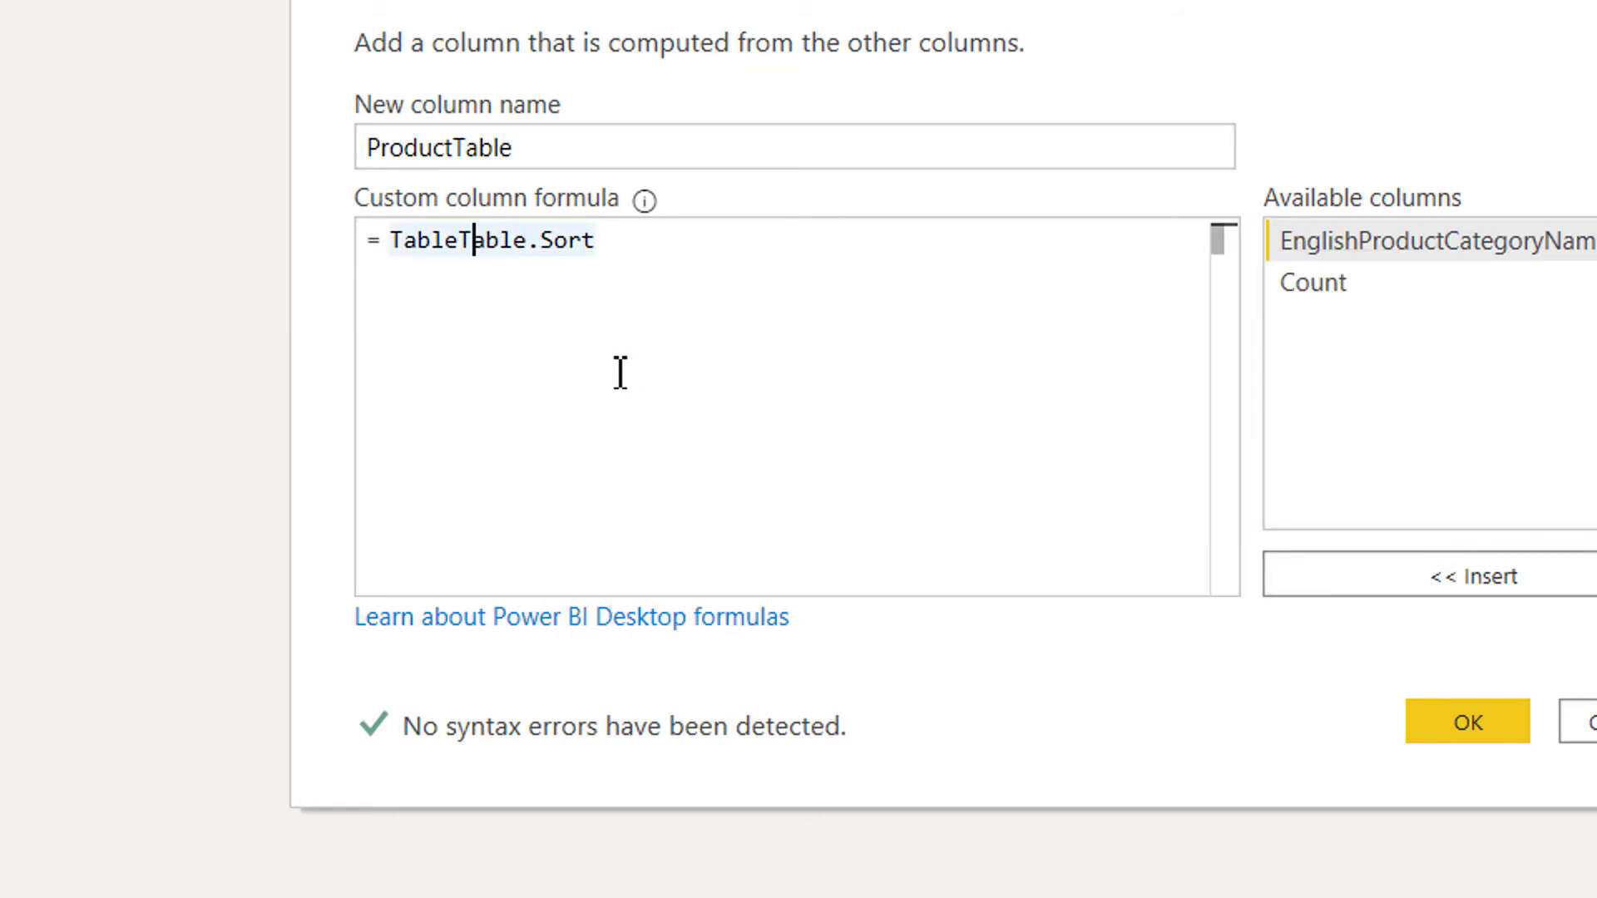
pyautogui.press('BackSpace')
pyautogui.press('BackSpace')
pyautogui.press('BackSpace')
pyautogui.press('BackSpace')
pyautogui.press('BackSpace')
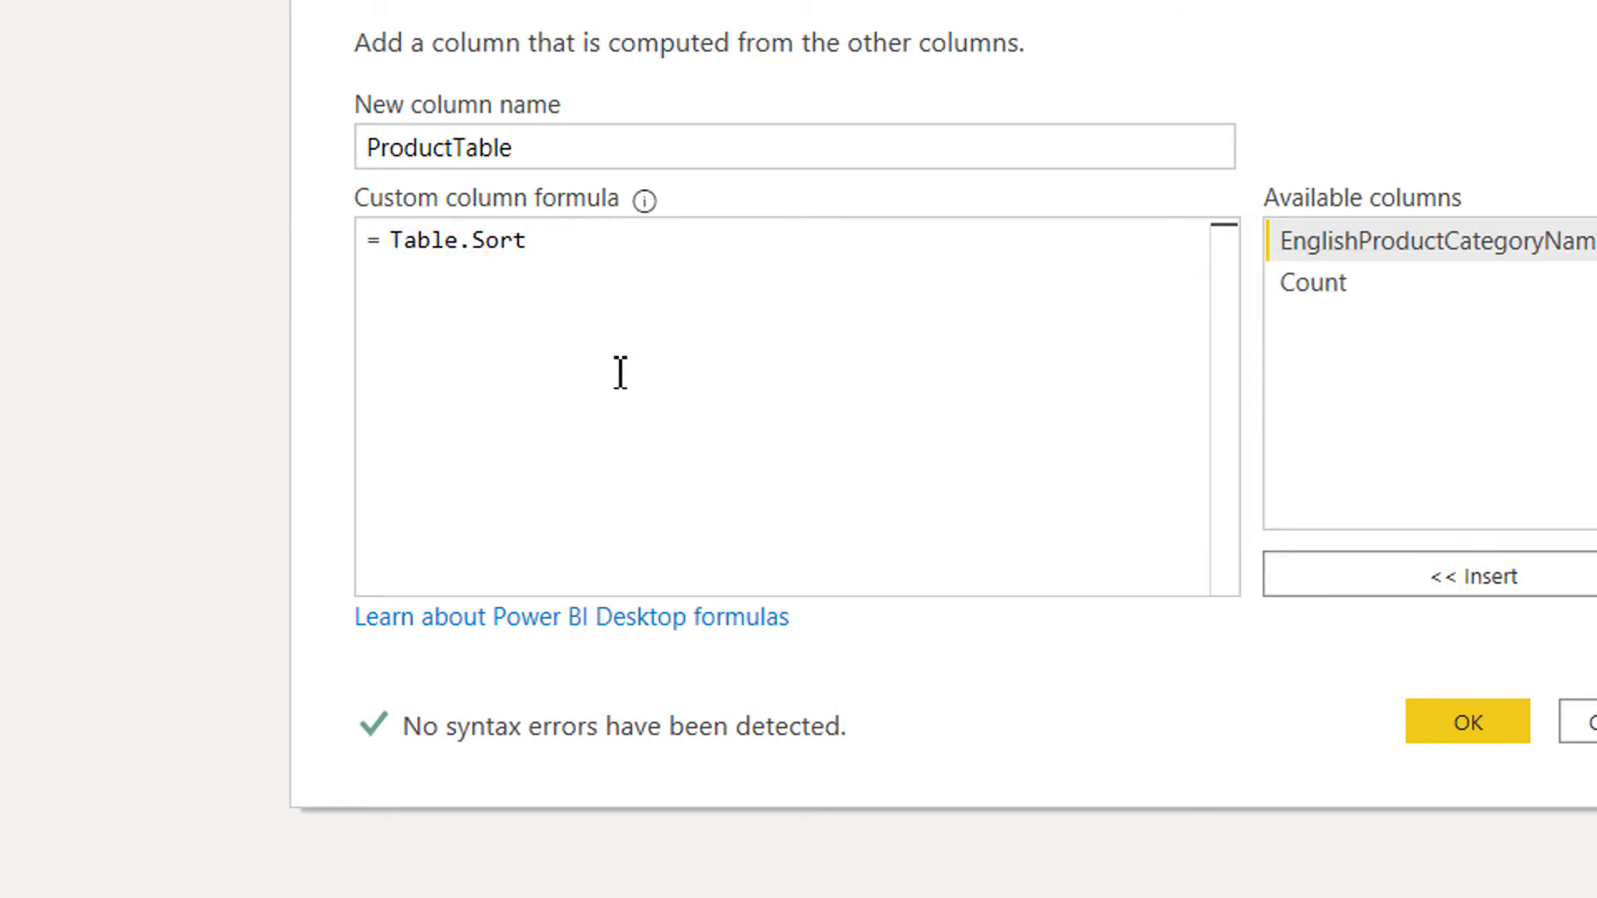
pyautogui.press('Right')
pyautogui.press('Right')
pyautogui.press('Right')
pyautogui.press('Right')
pyautogui.press('Right')
pyautogui.press('Right')
pyautogui.press('Right')
pyautogui.press('Right')
pyautogui.press('Right')
pyautogui.write('(')
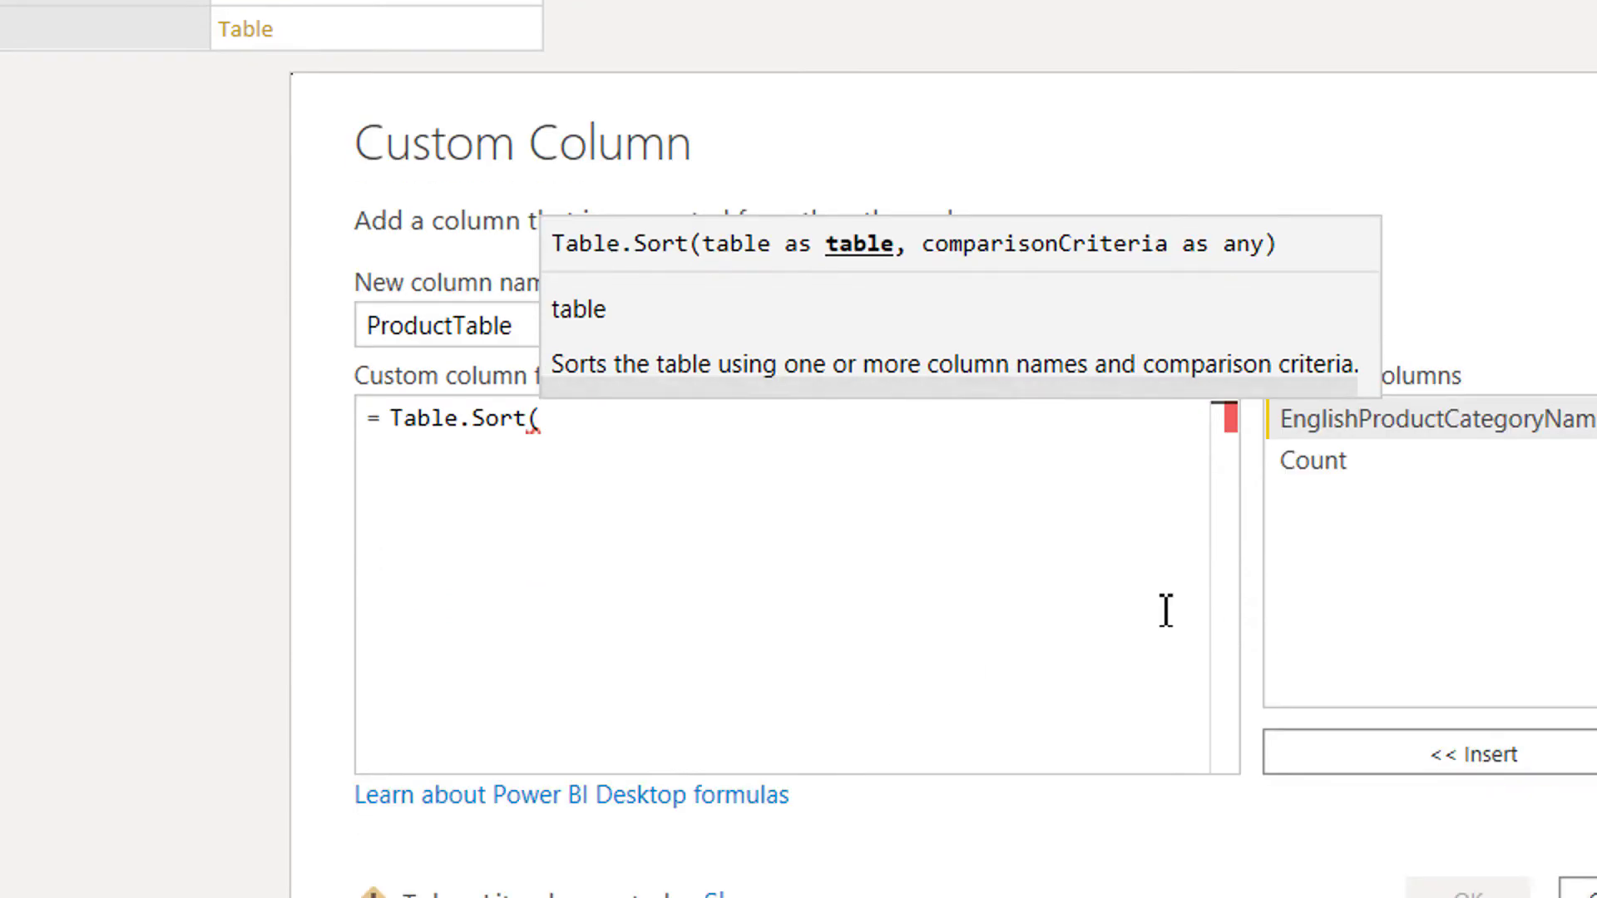
# Complete the formula as Table.Sort([Count],"Custom") and create the column
pyautogui.doubleClick(1340, 467)
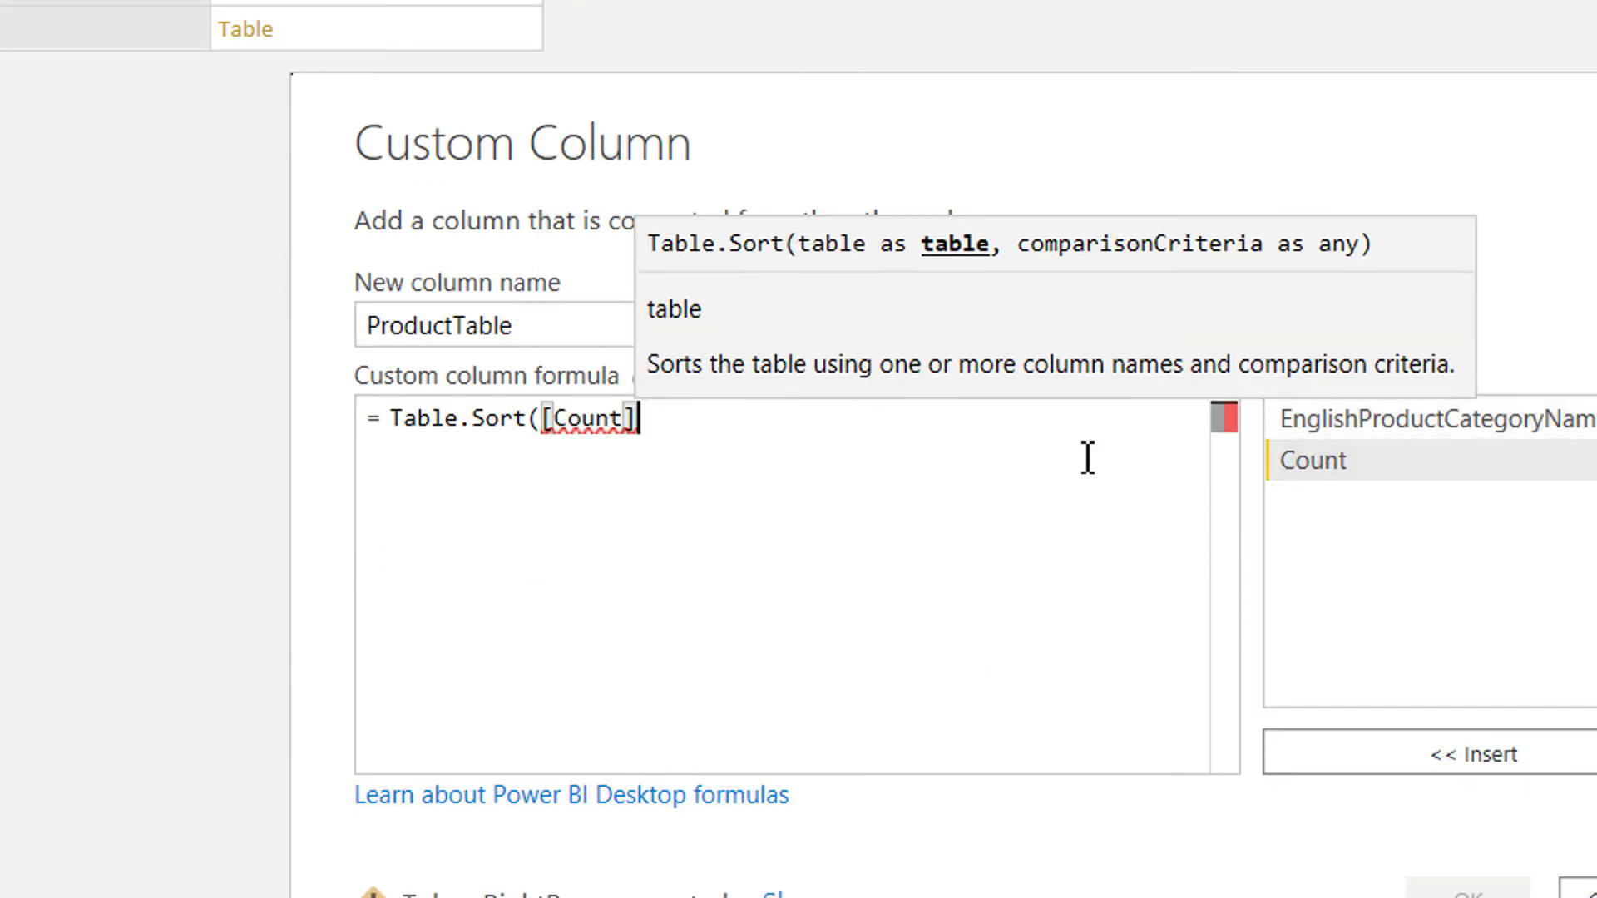
pyautogui.write(',')
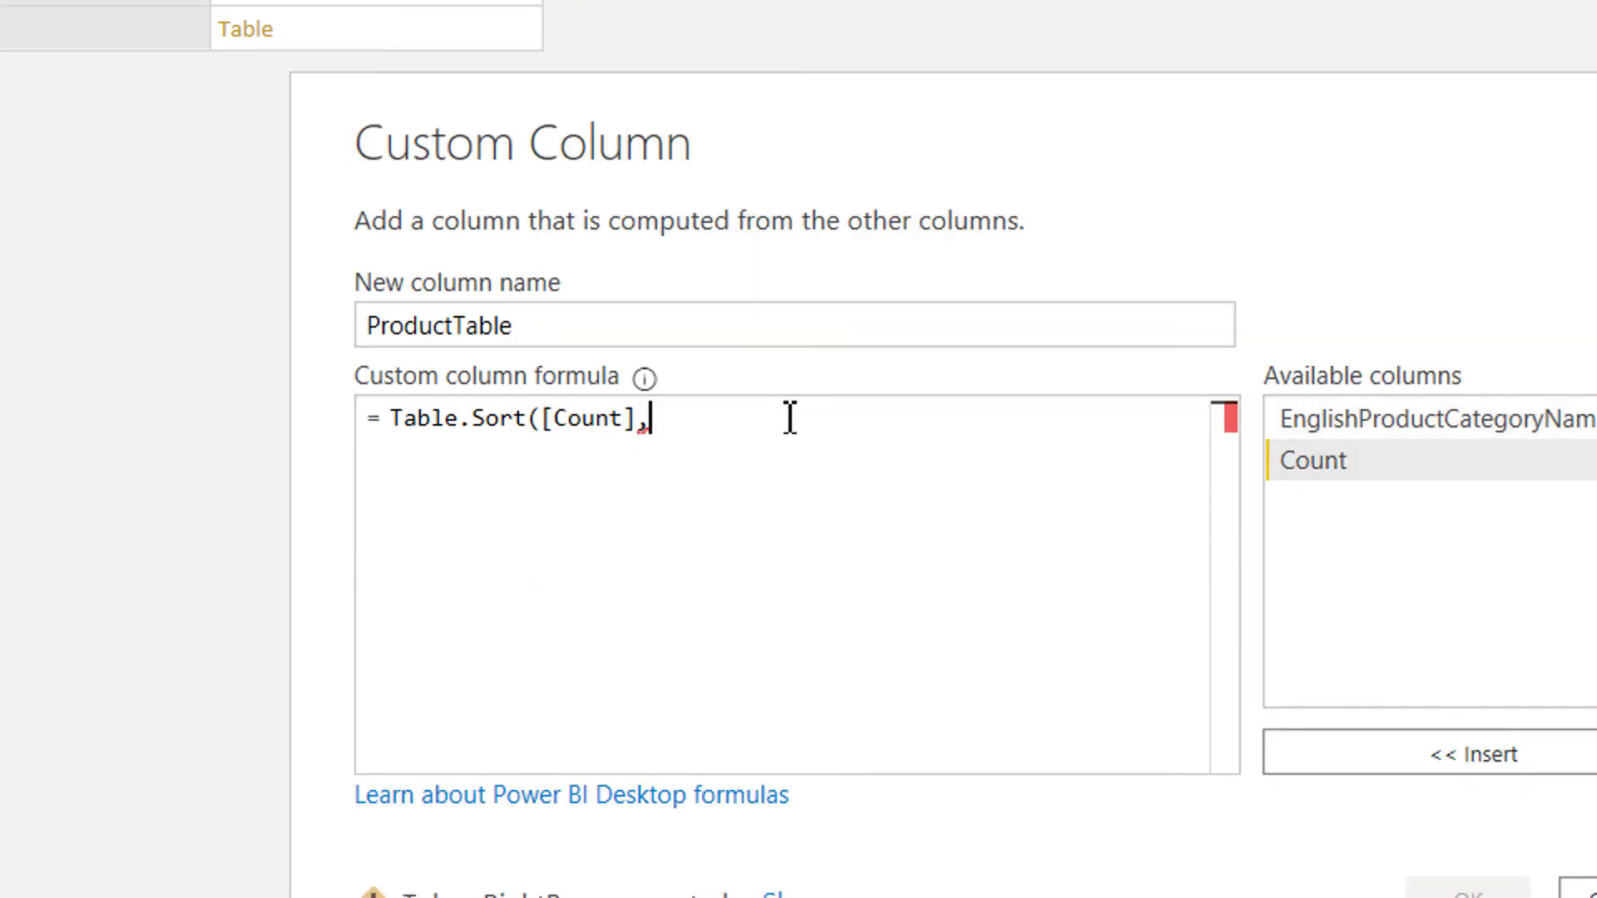
pyautogui.write('"Custom"')
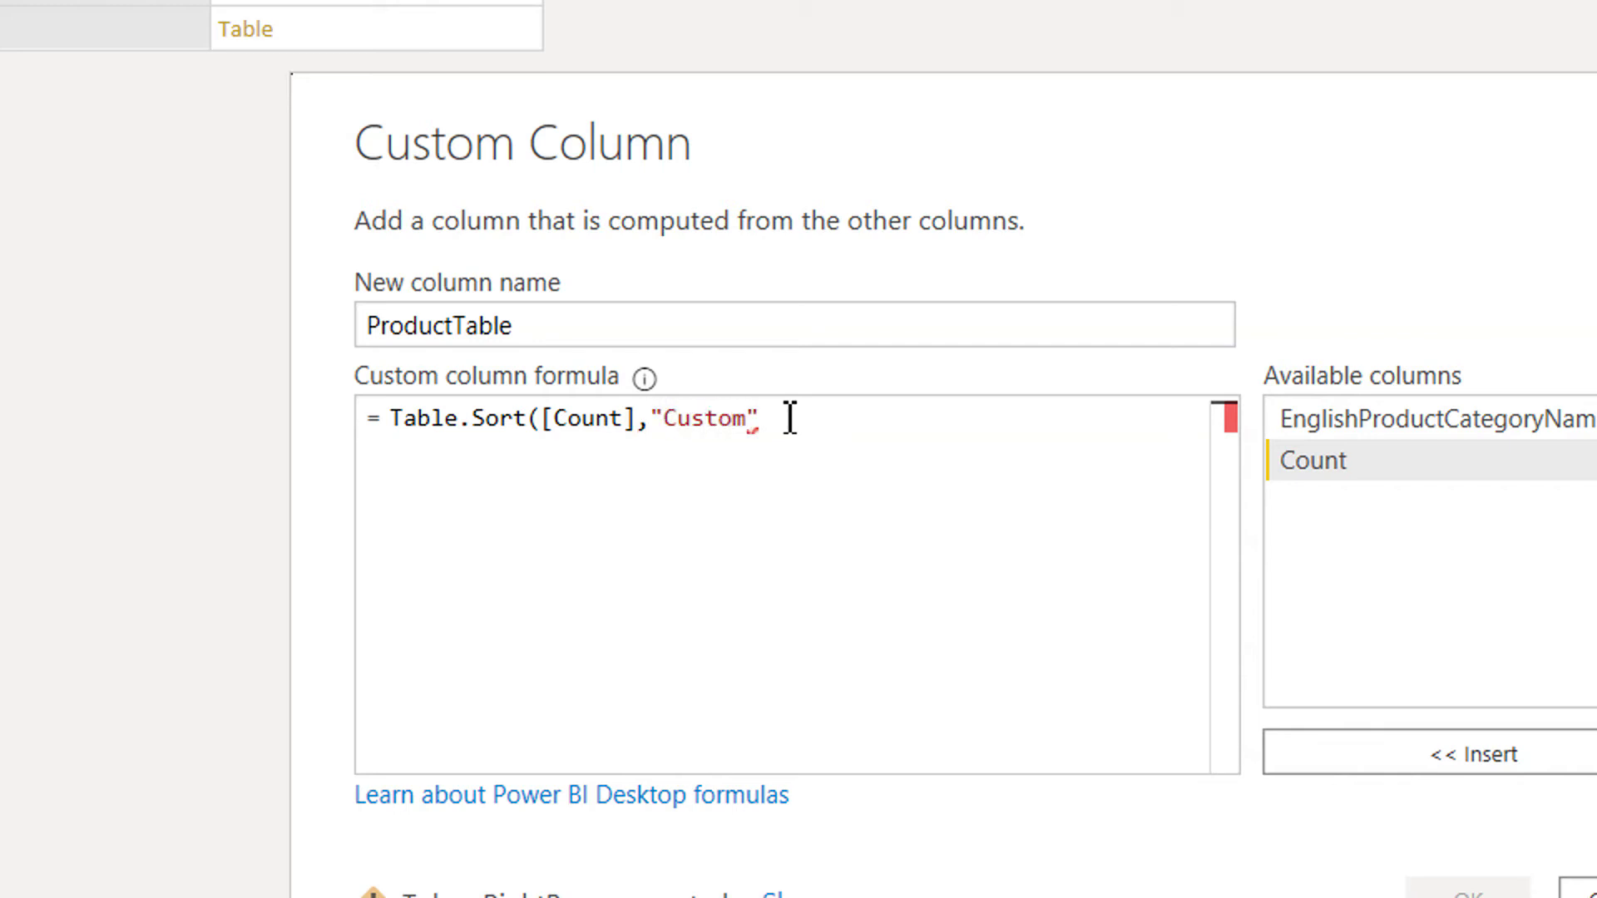
pyautogui.write(')')
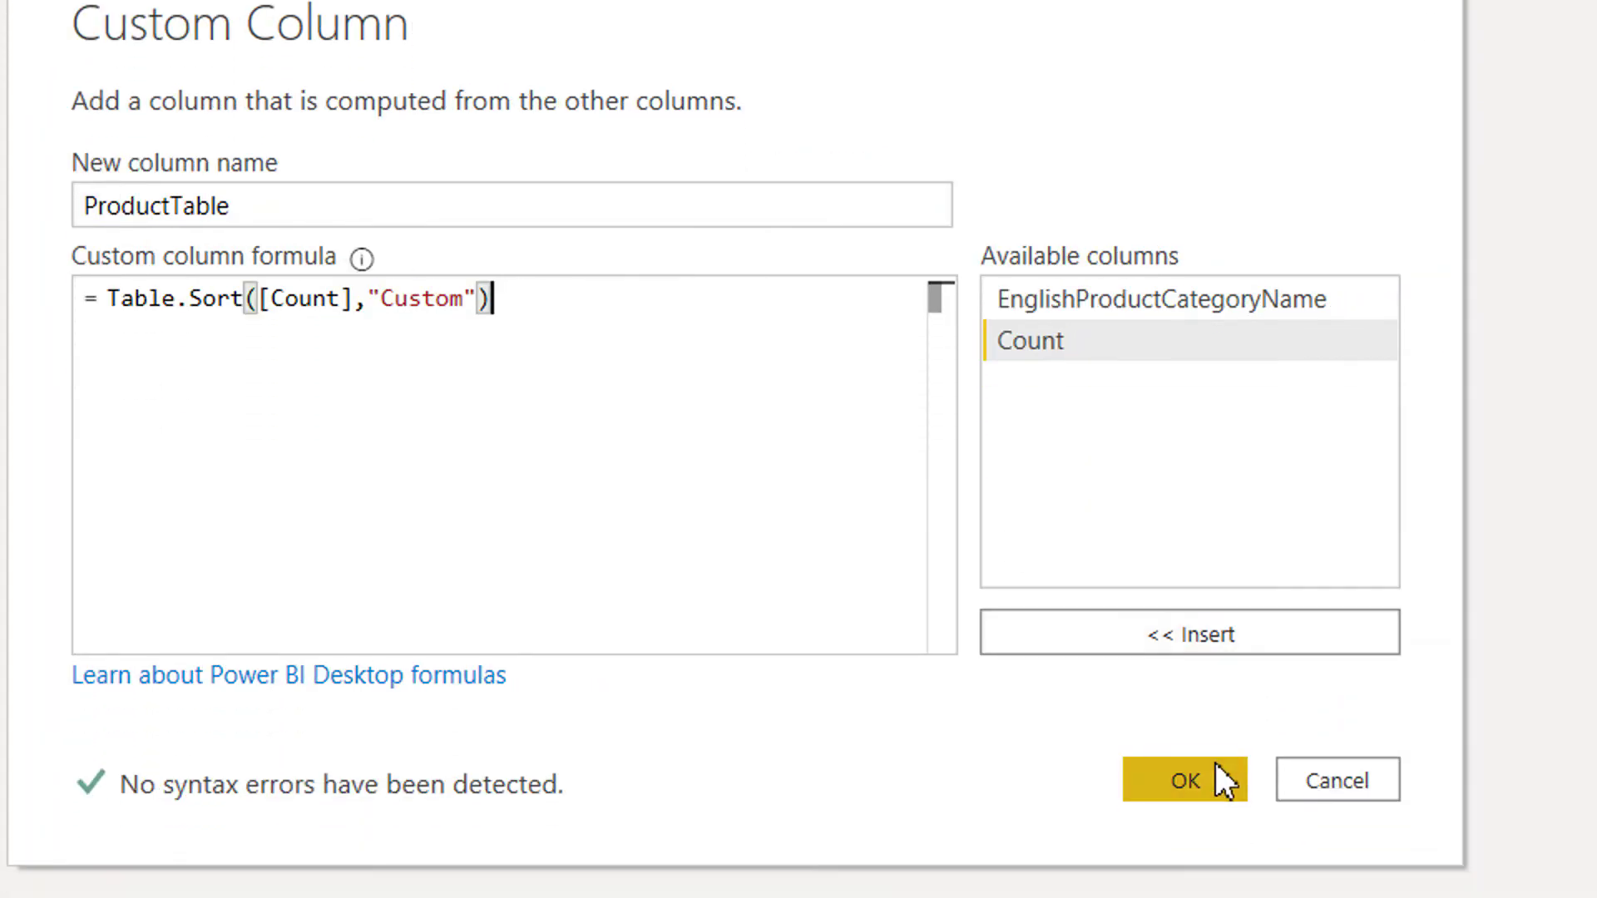
pyautogui.click(1497, 894)
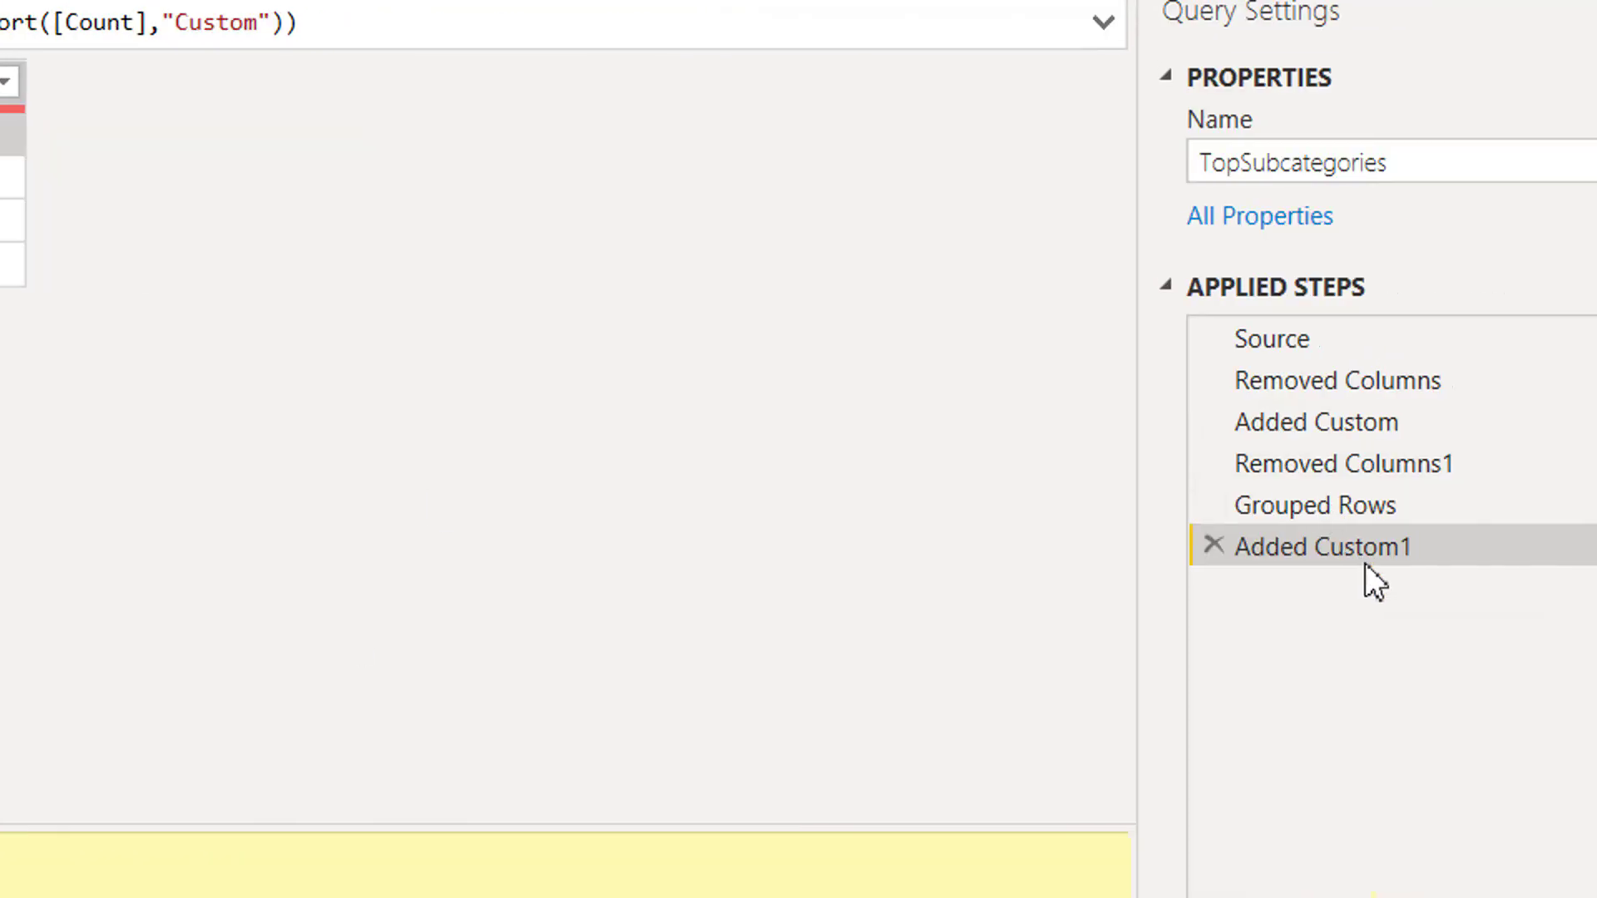
# Change the ProductTable formula to Table.Sort([Count],"Product_Key") and preview the sorted tables for Bikes and Components
pyautogui.click(1517, 546)
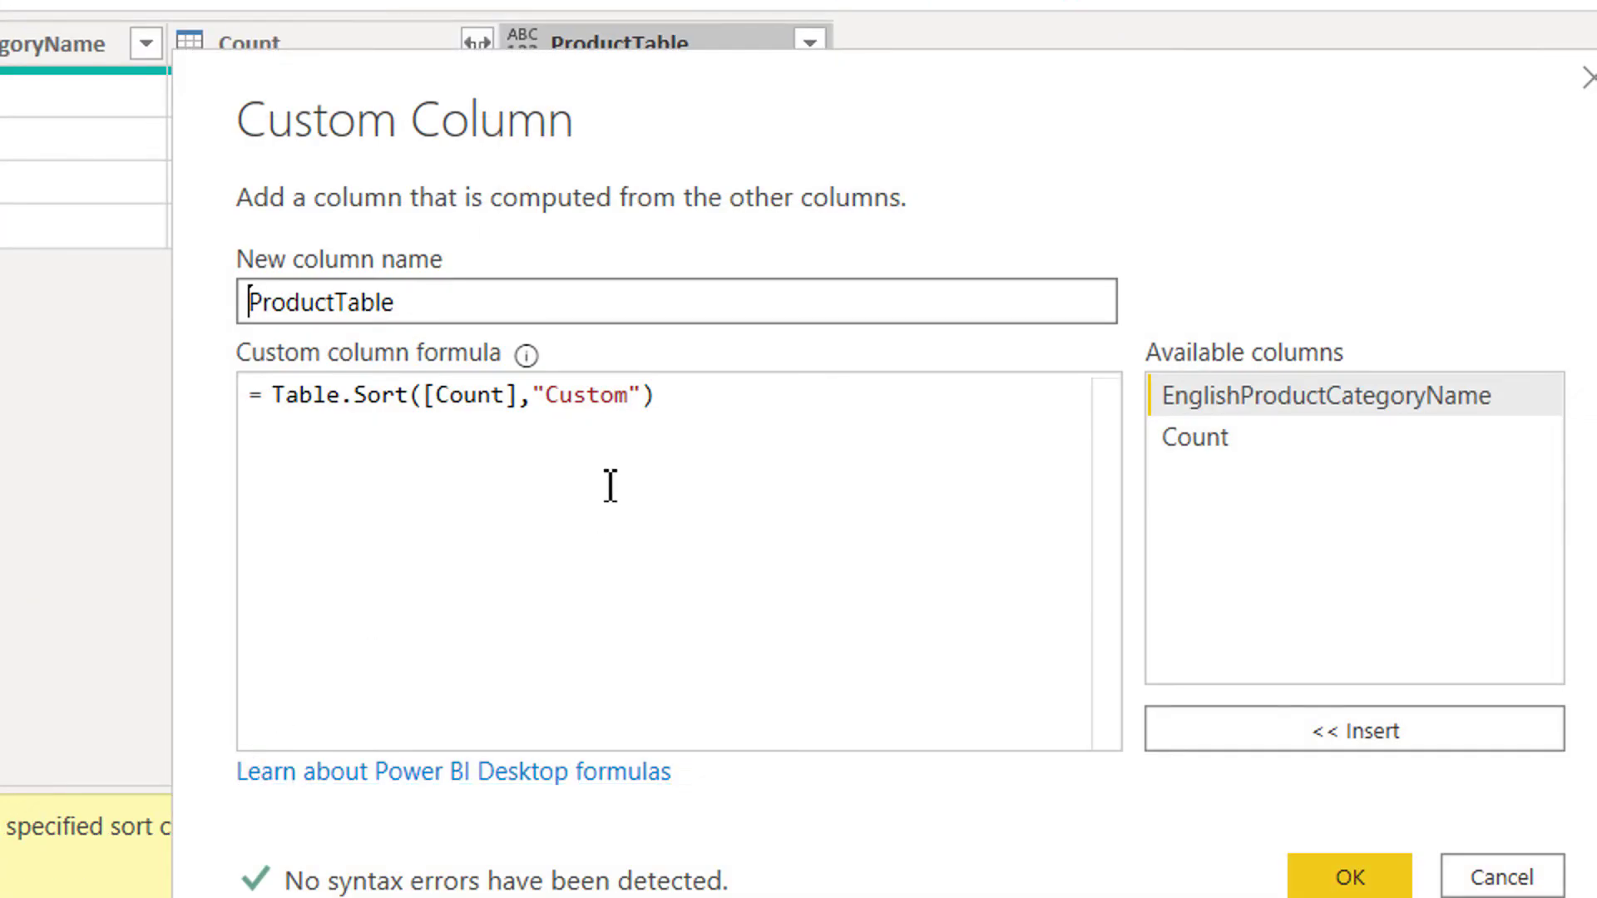
pyautogui.click(607, 397)
pyautogui.doubleClick(611, 397)
pyautogui.write('Prod')
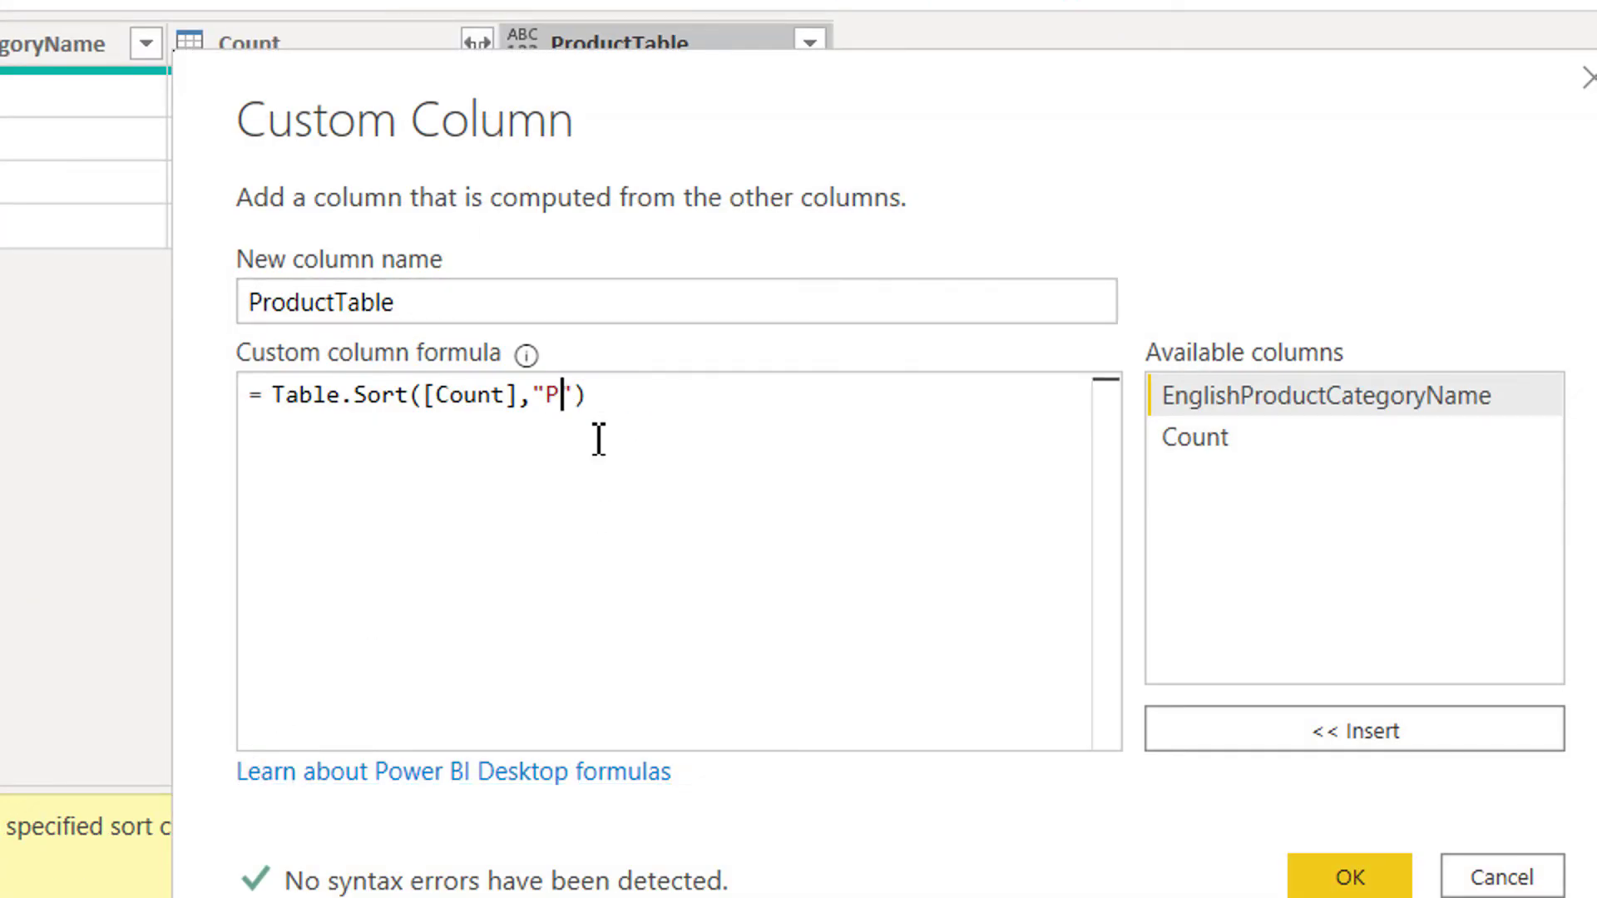
pyautogui.write('uct_Ke')
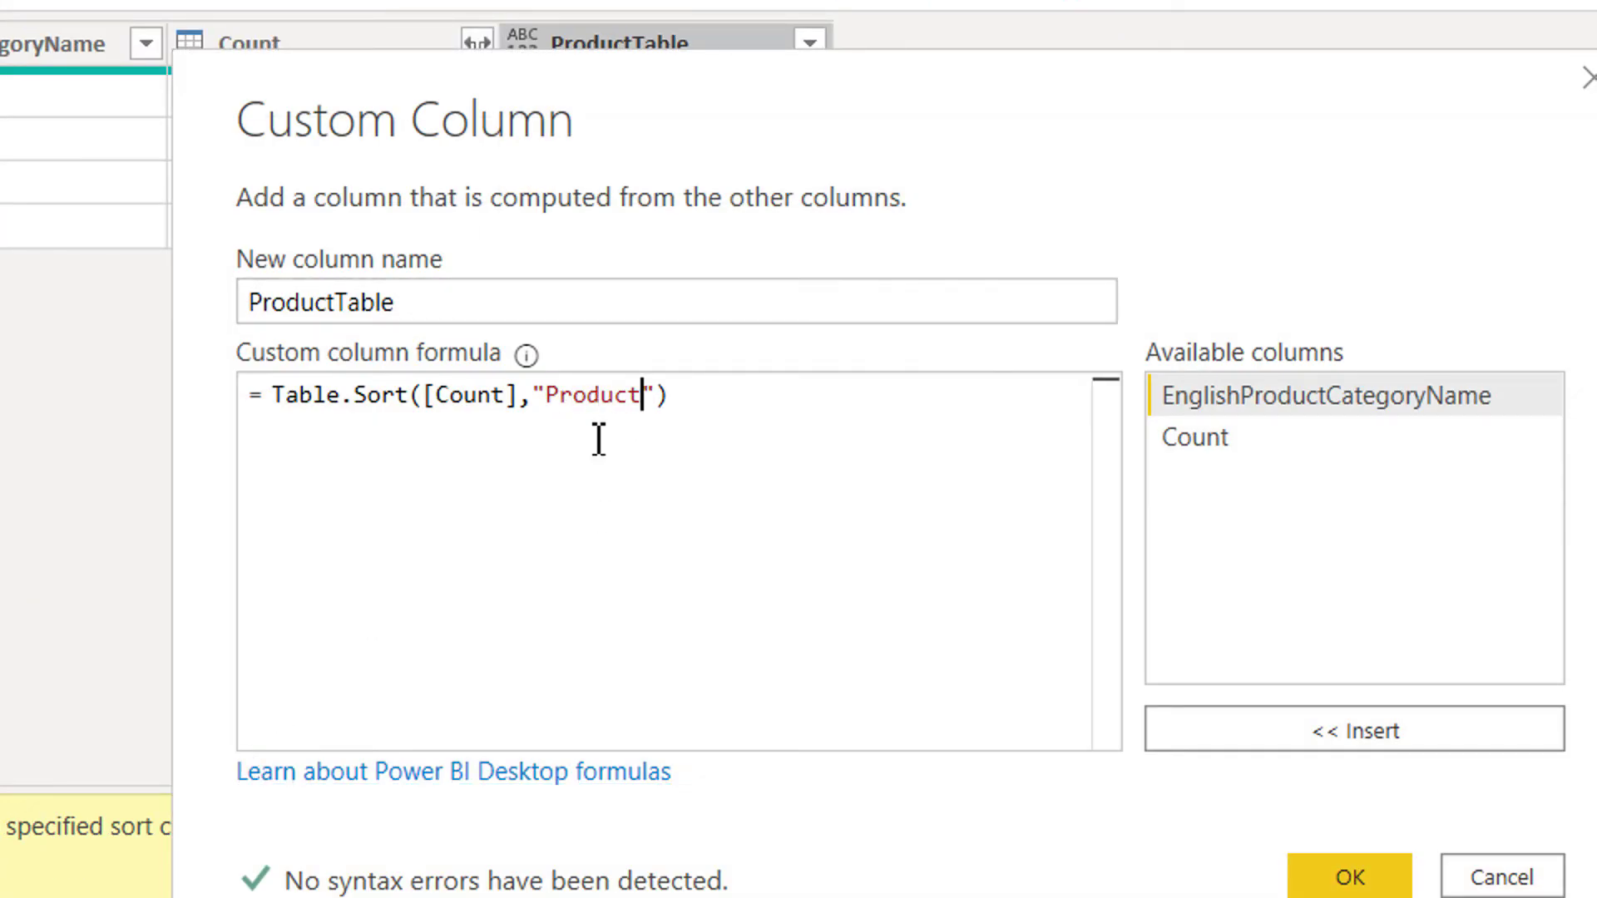
pyautogui.write('y')
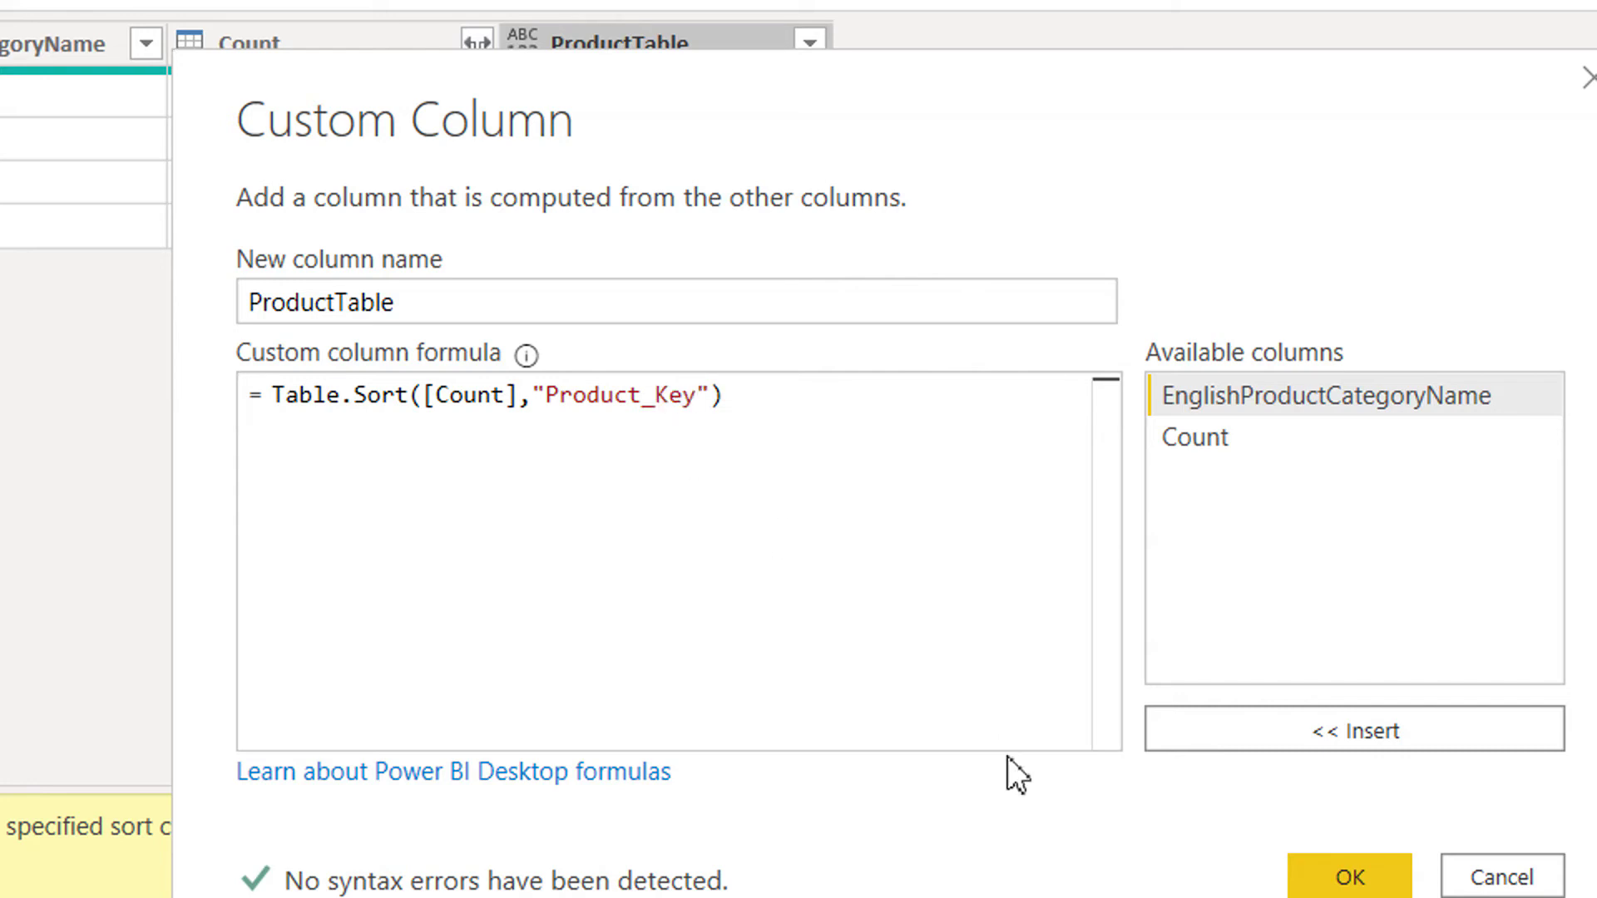
pyautogui.click(1324, 875)
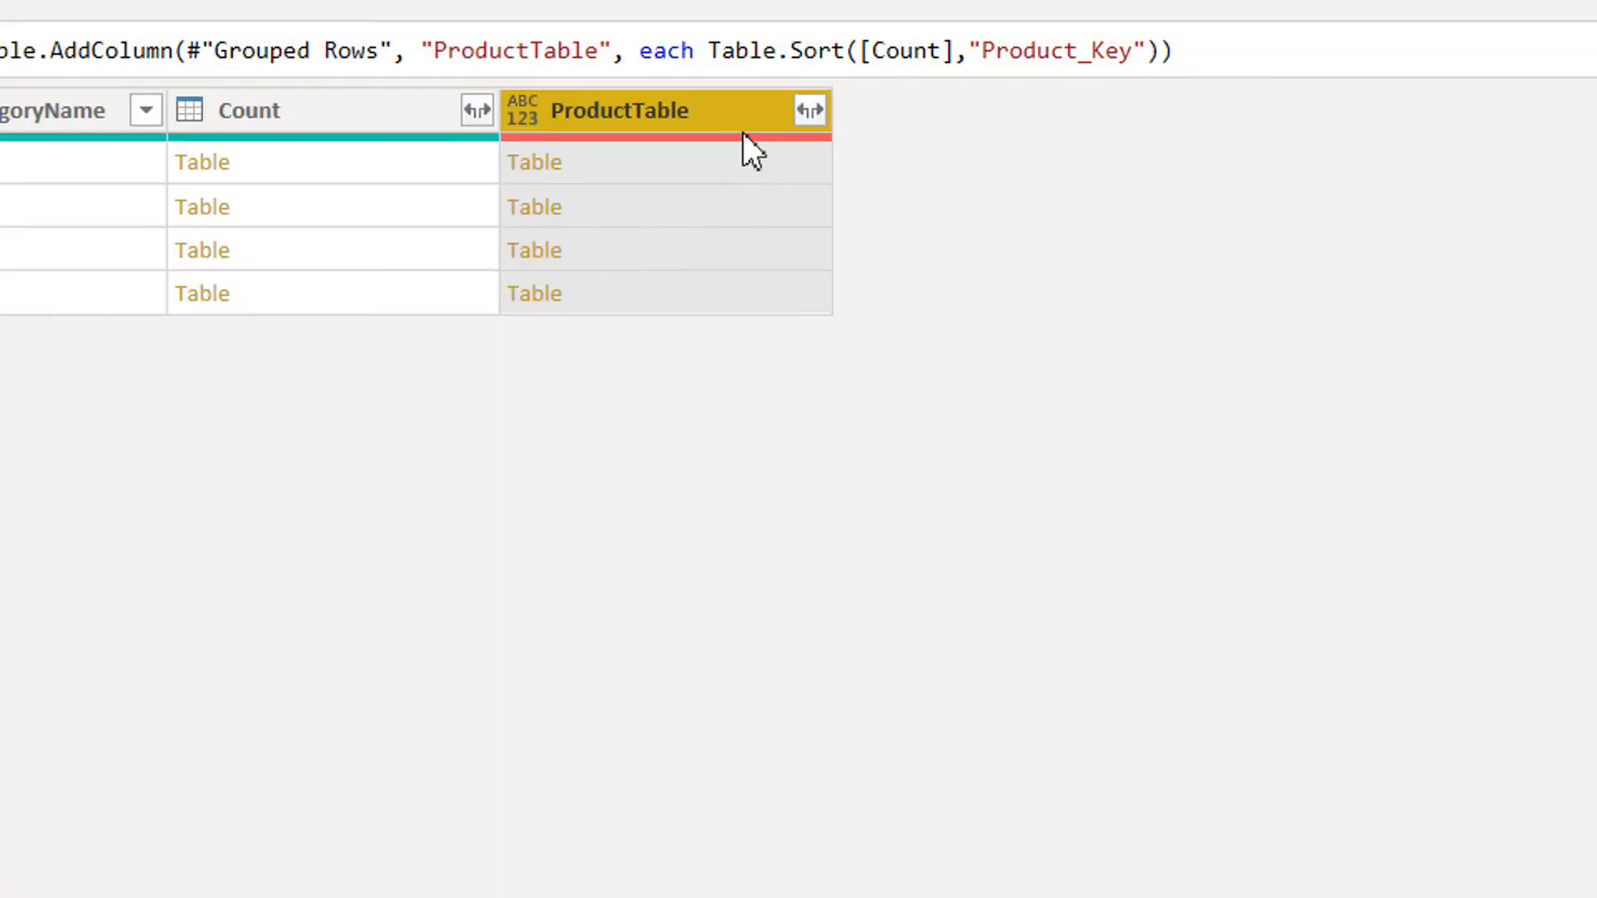
pyautogui.click(625, 176)
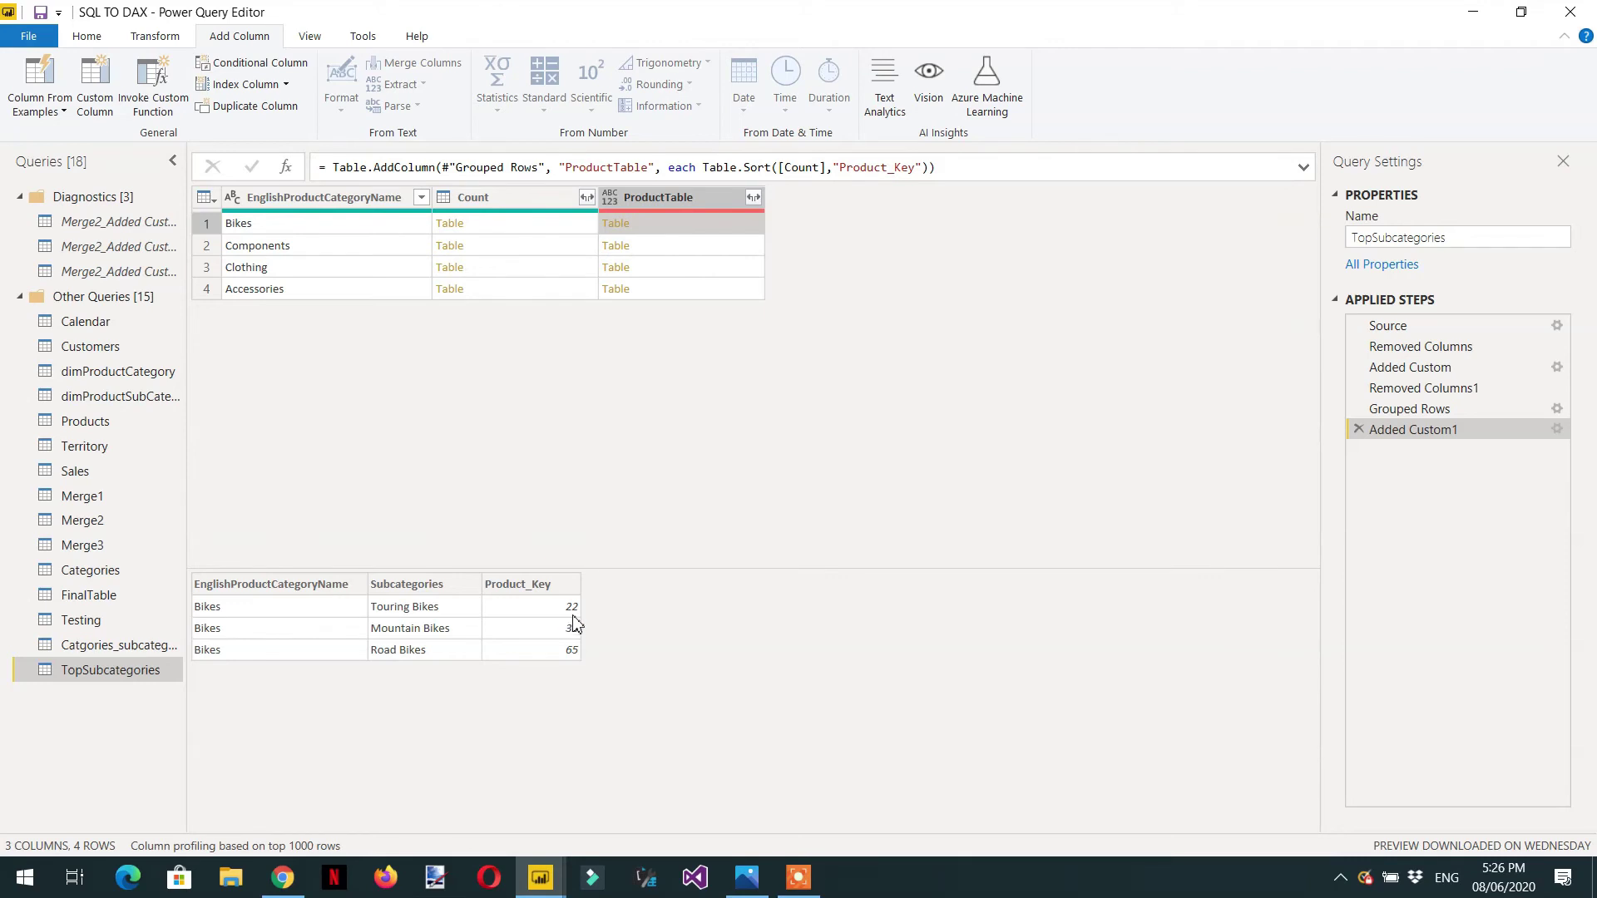
pyautogui.click(656, 245)
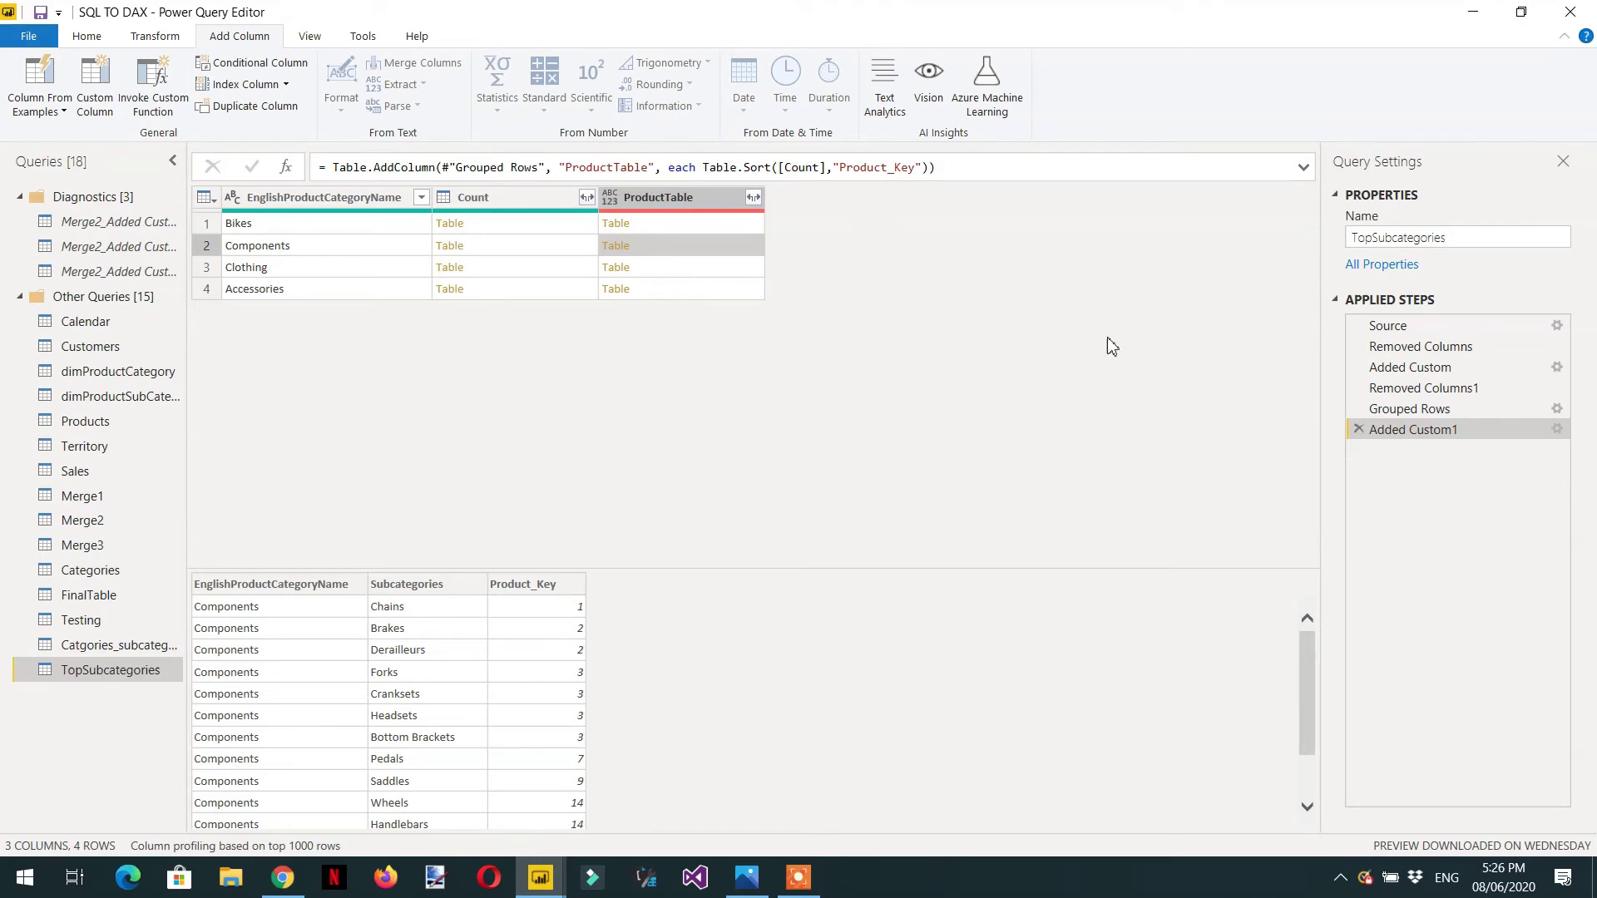
# Reopen the ProductTable formula and enclose the sort criterion with an opening brace before "Product_Key" and a comma after it
pyautogui.click(1556, 429)
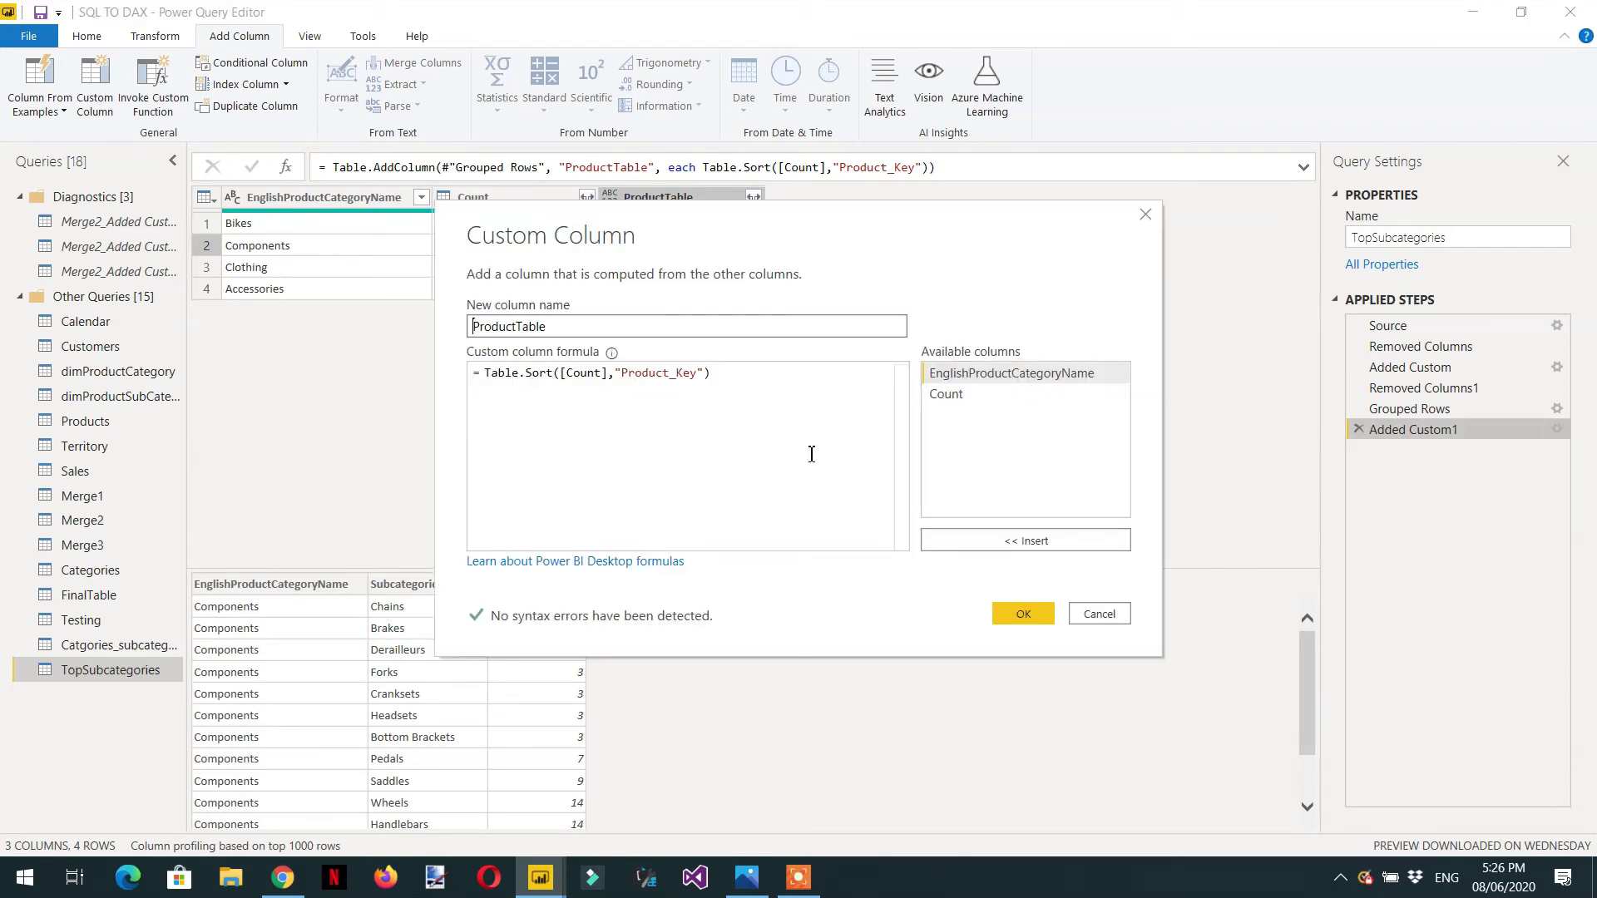
pyautogui.click(707, 373)
pyautogui.write(',')
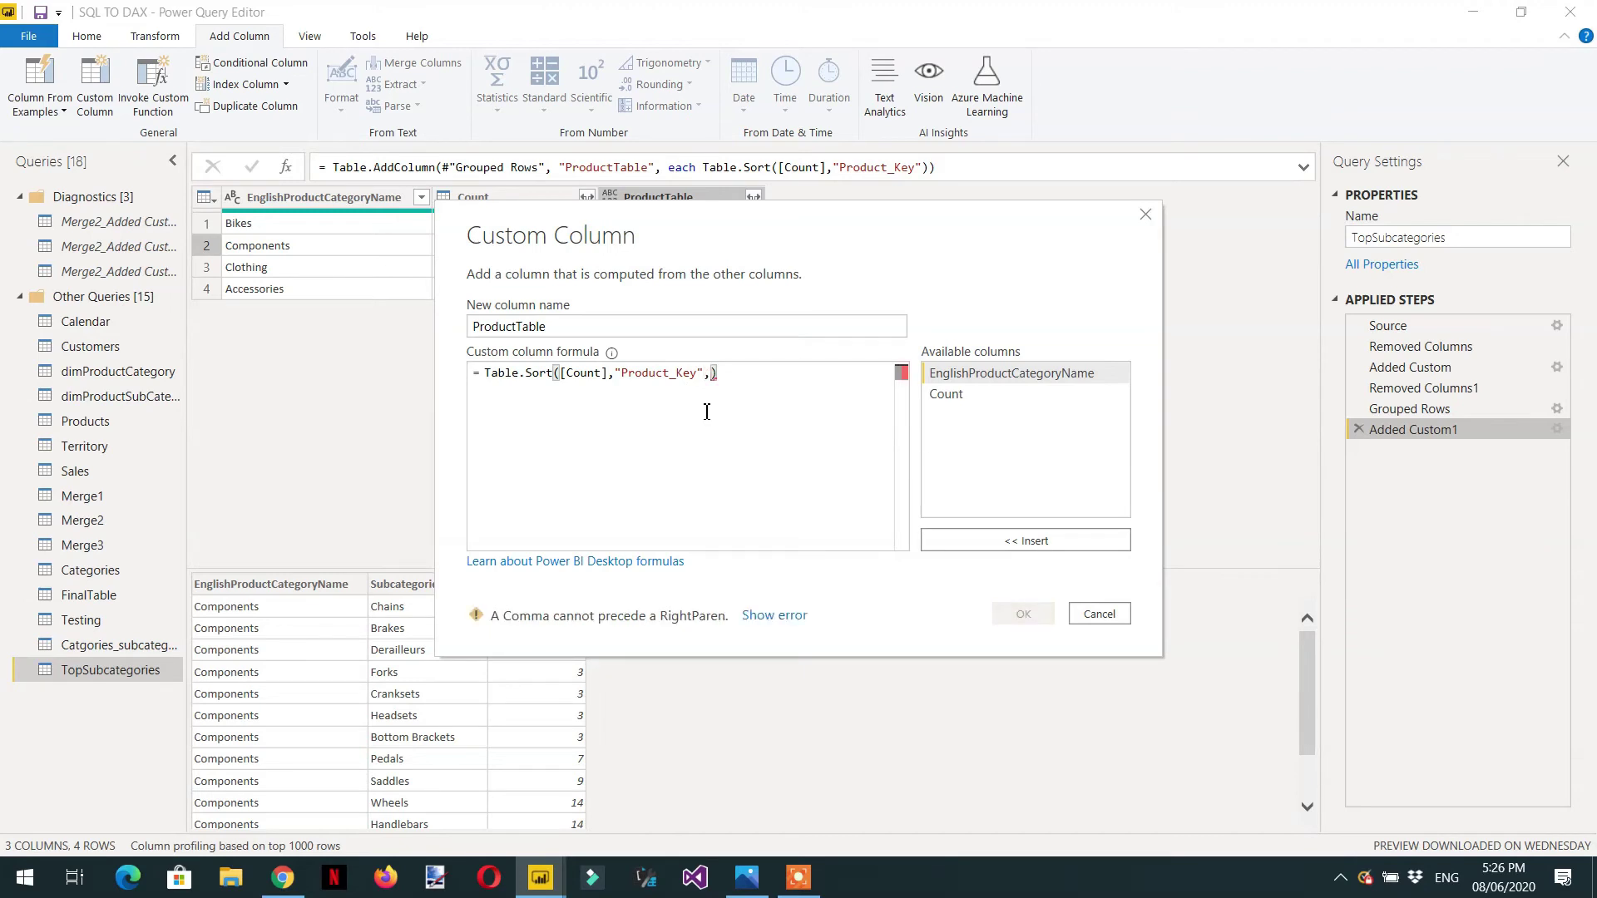
pyautogui.press('BackSpace')
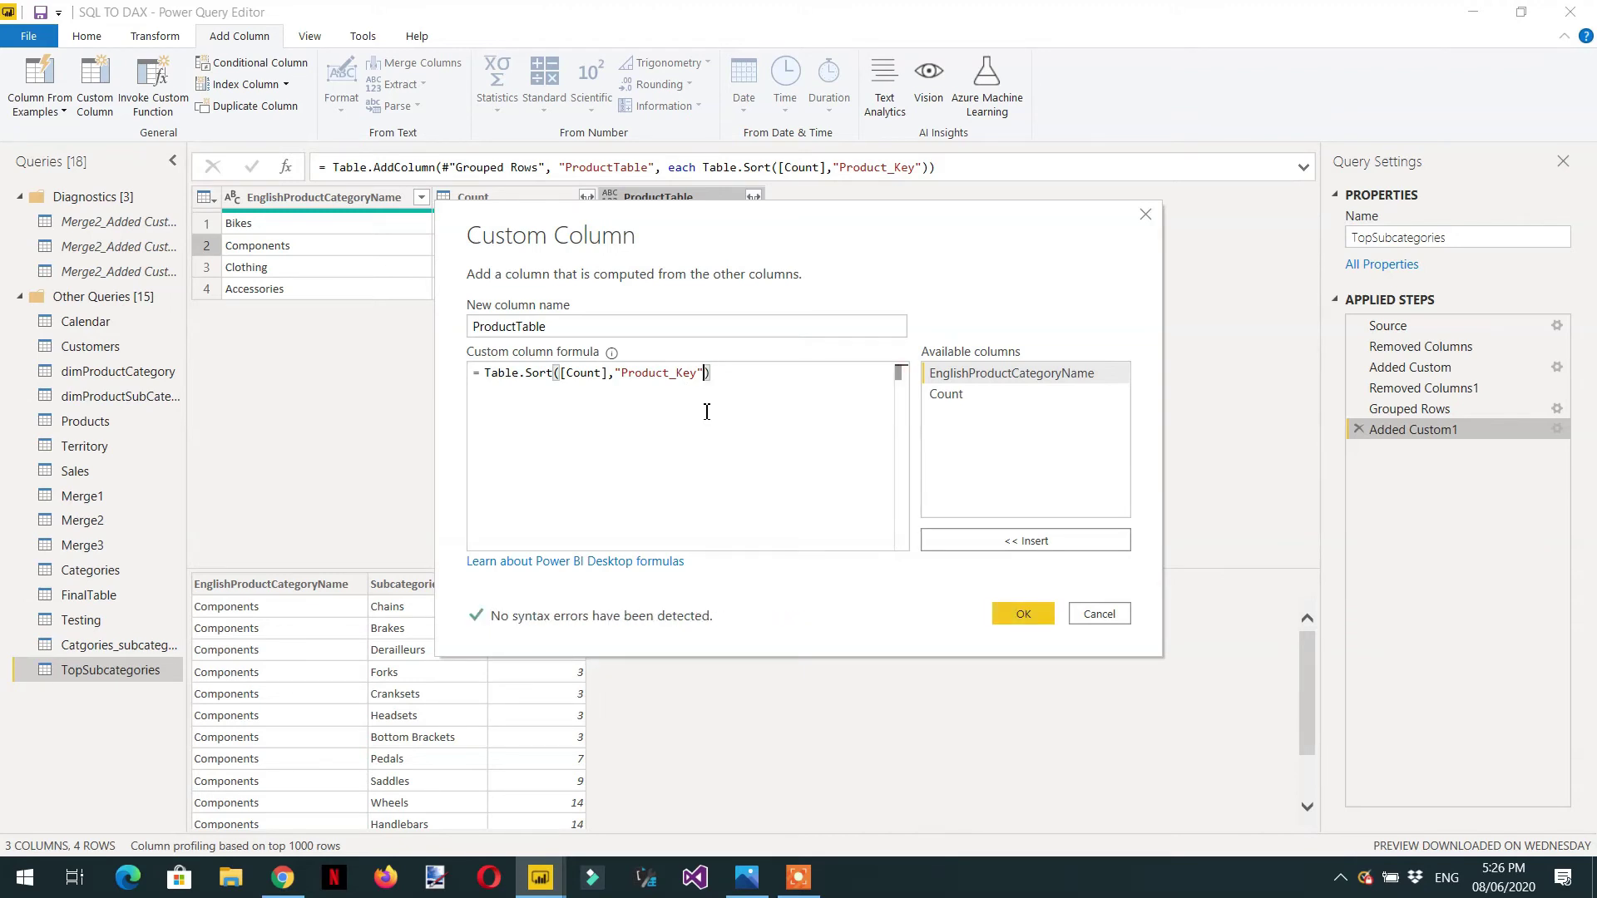
pyautogui.click(617, 376)
pyautogui.write('{')
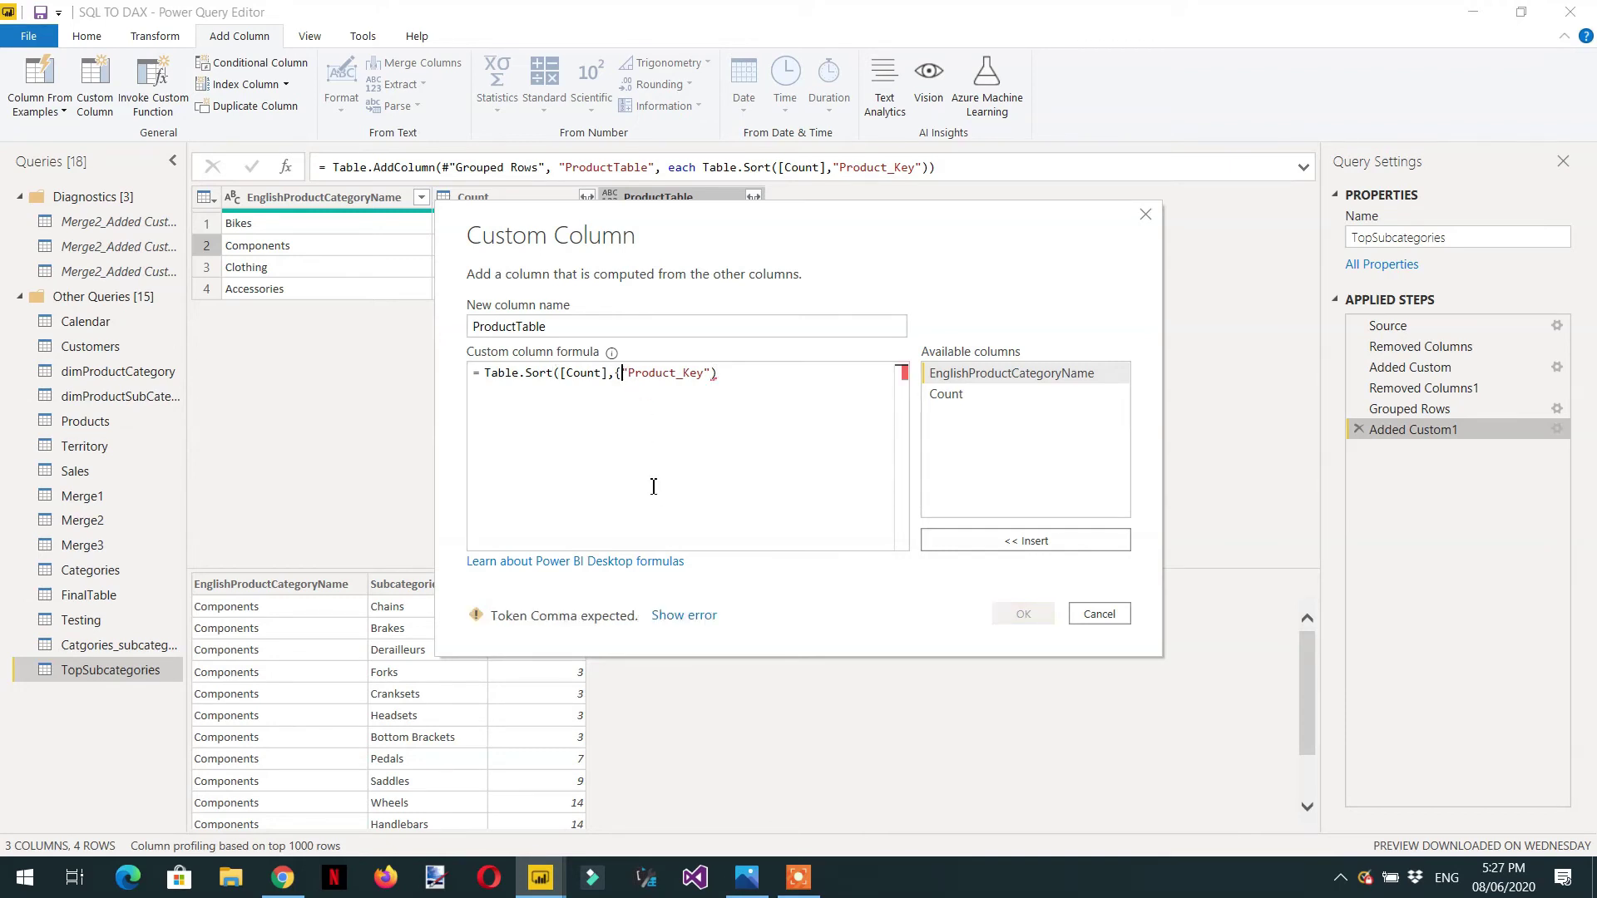
pyautogui.press('Right')
pyautogui.press('Right')
pyautogui.press('Right')
pyautogui.press('Right')
pyautogui.press('Right')
pyautogui.press('Right')
pyautogui.write(',')
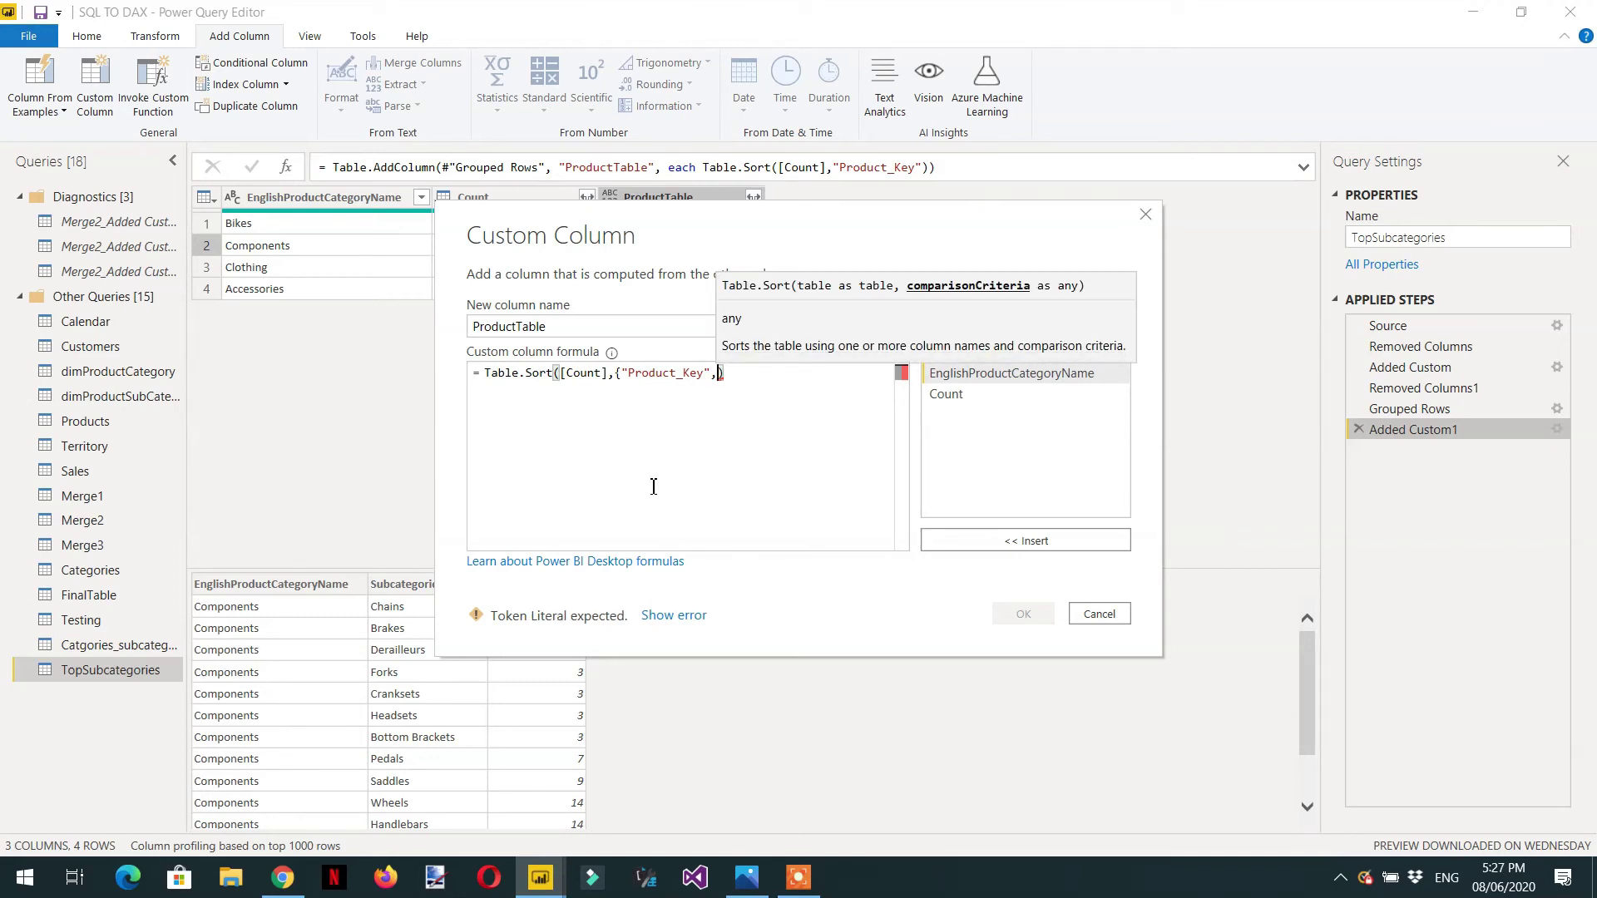
# Complete the ProductTable formula as Table.Sort([Count],{"Product_Key",Order.Descending}) and apply it
pyautogui.write('Or')
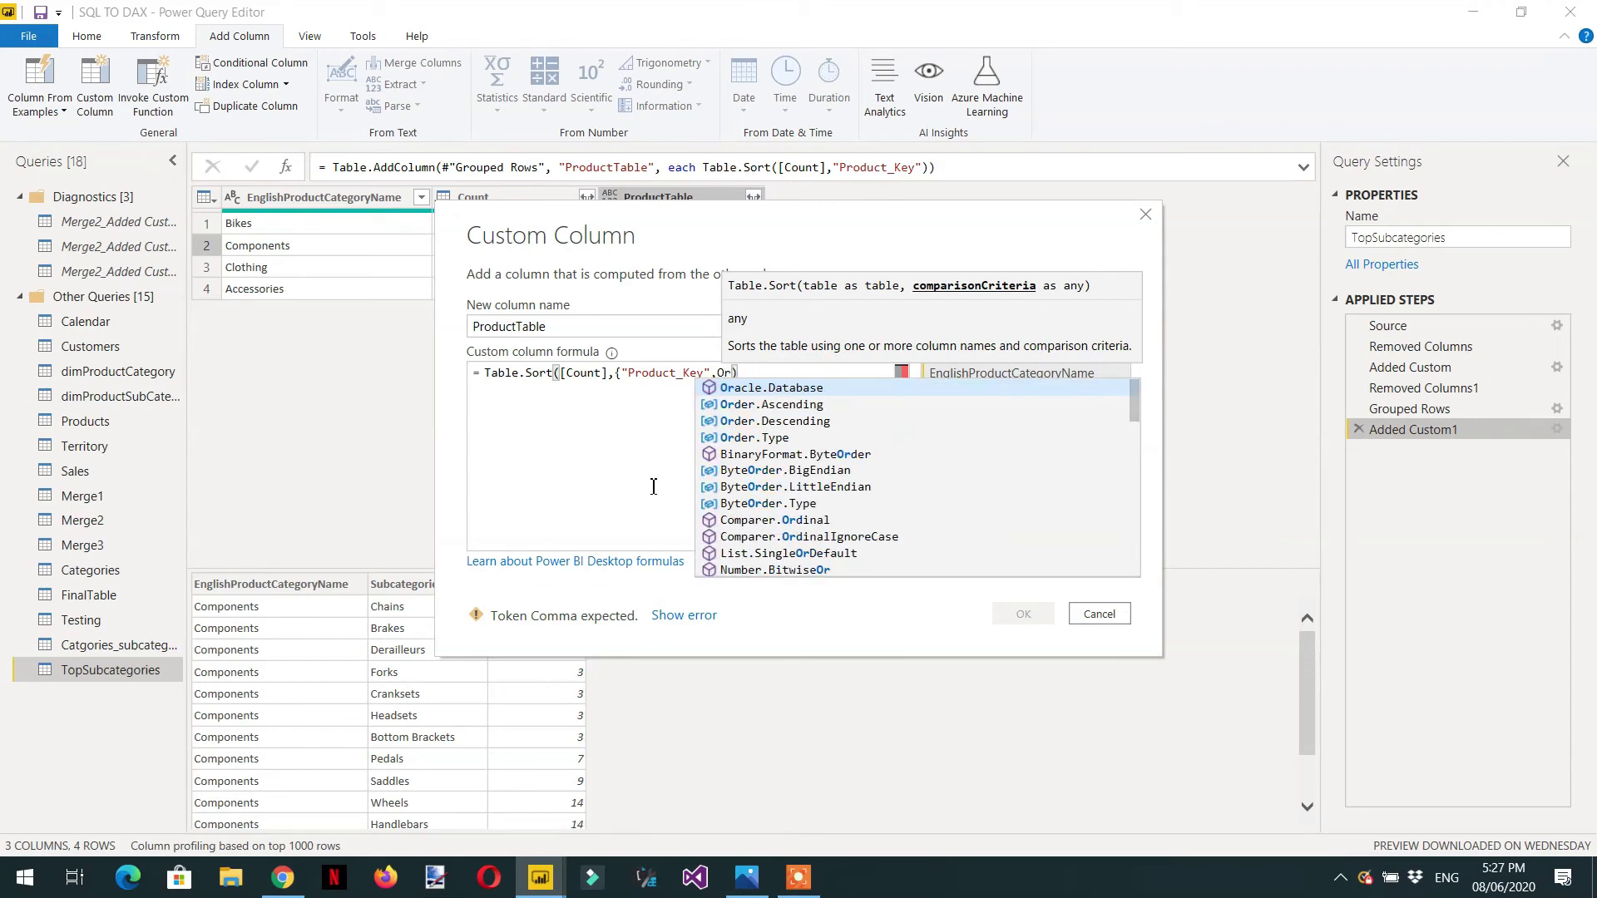
pyautogui.write('der')
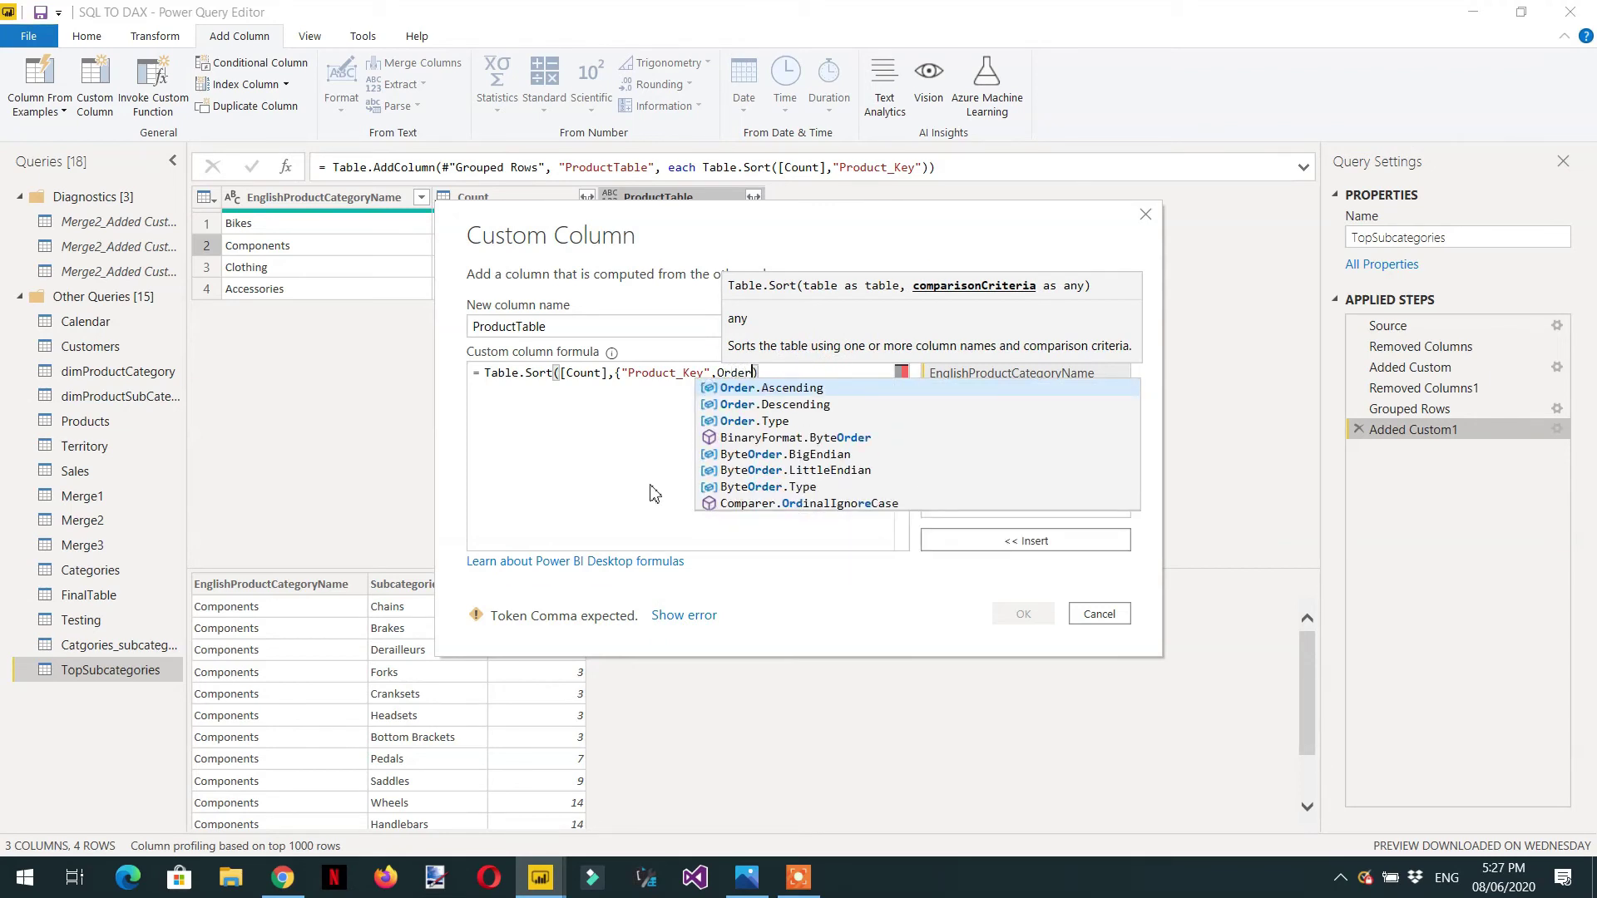
pyautogui.press('Down')
pyautogui.press('Tab')
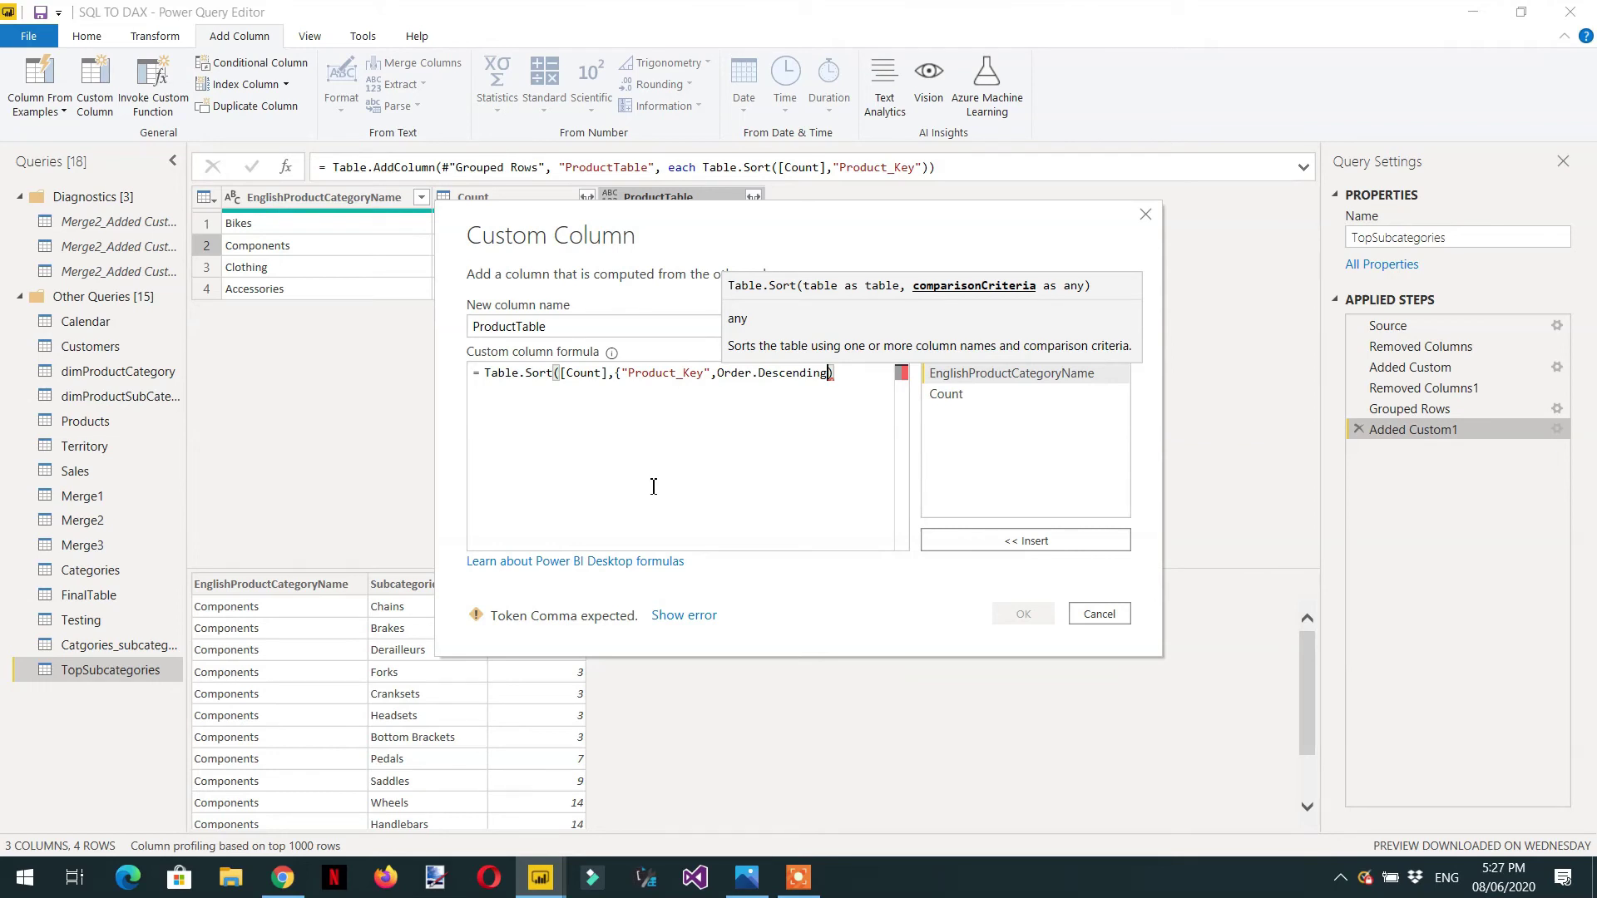
pyautogui.write('}')
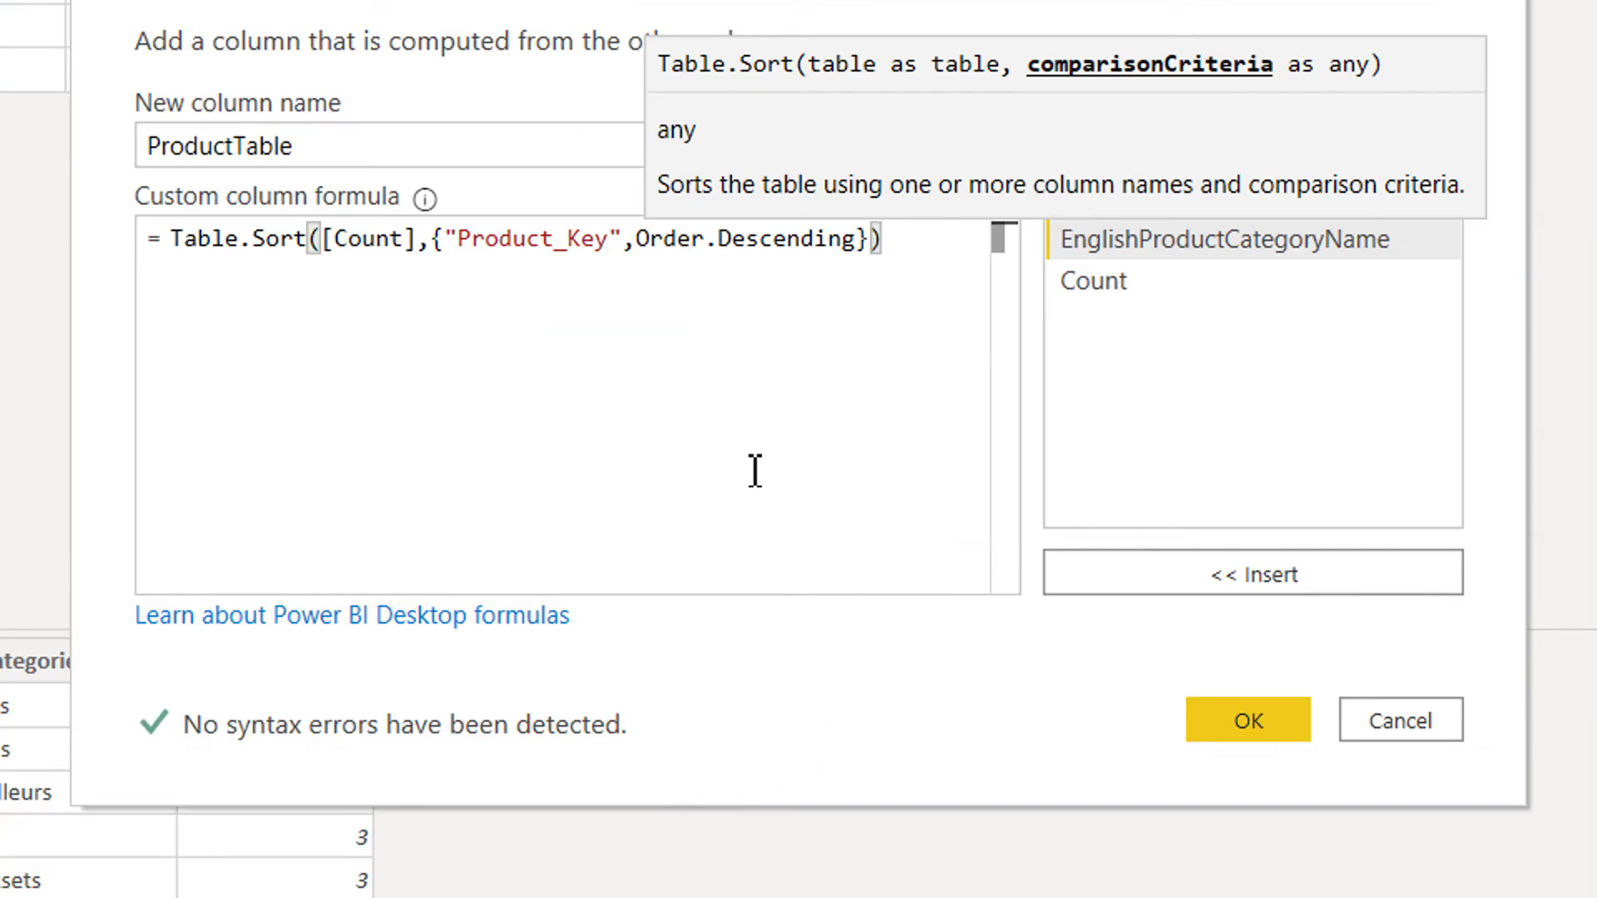
pyautogui.click(798, 342)
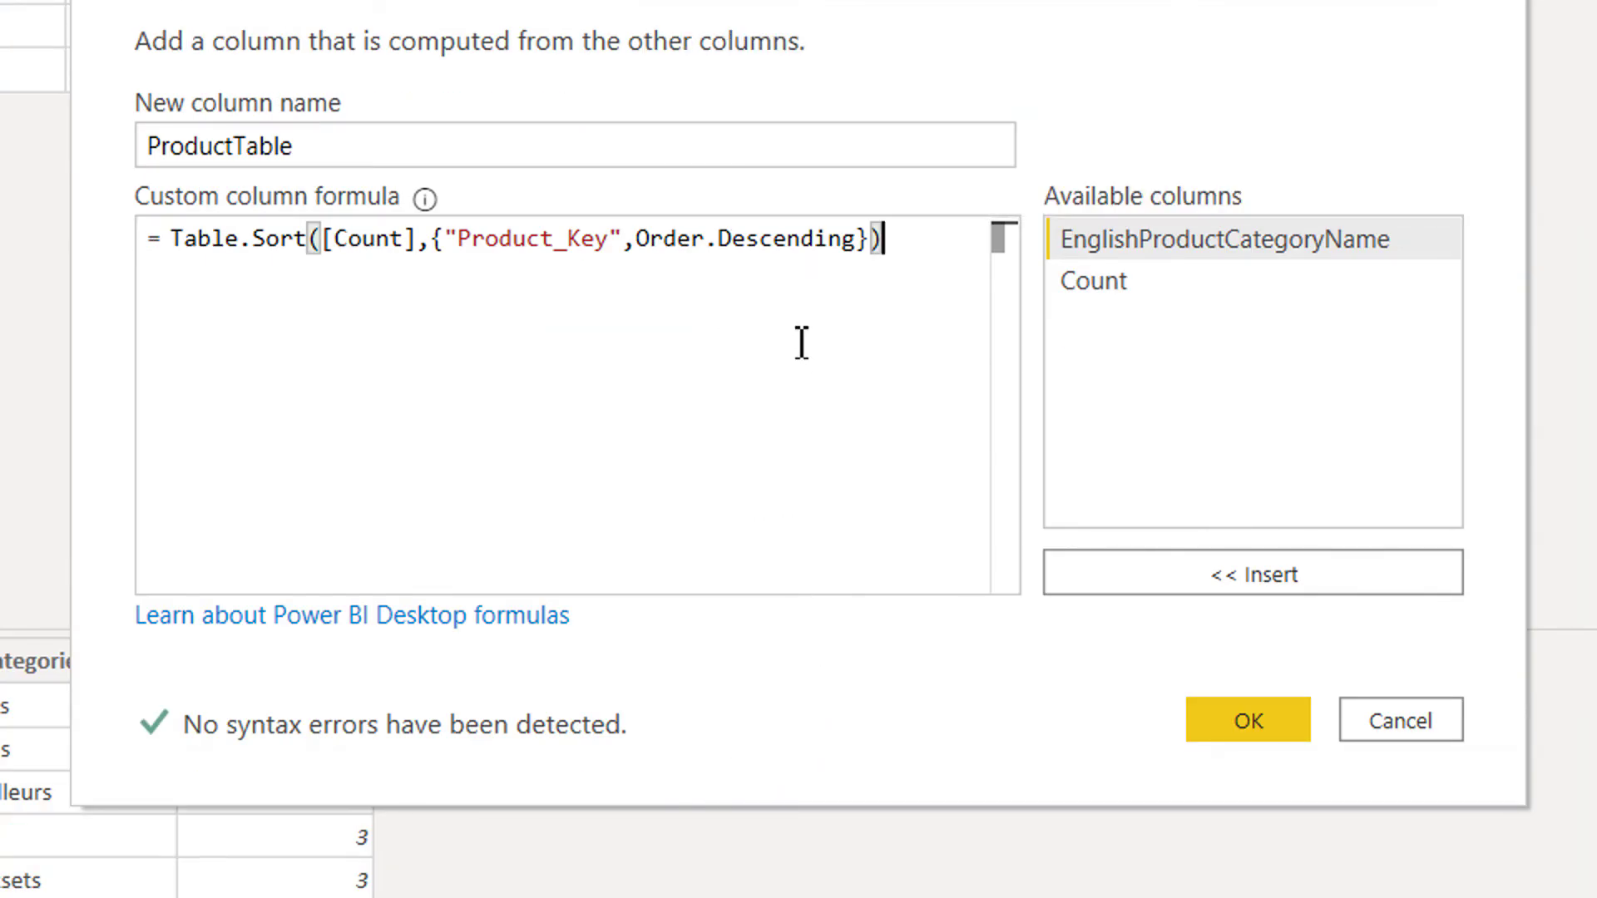
pyautogui.click(1245, 722)
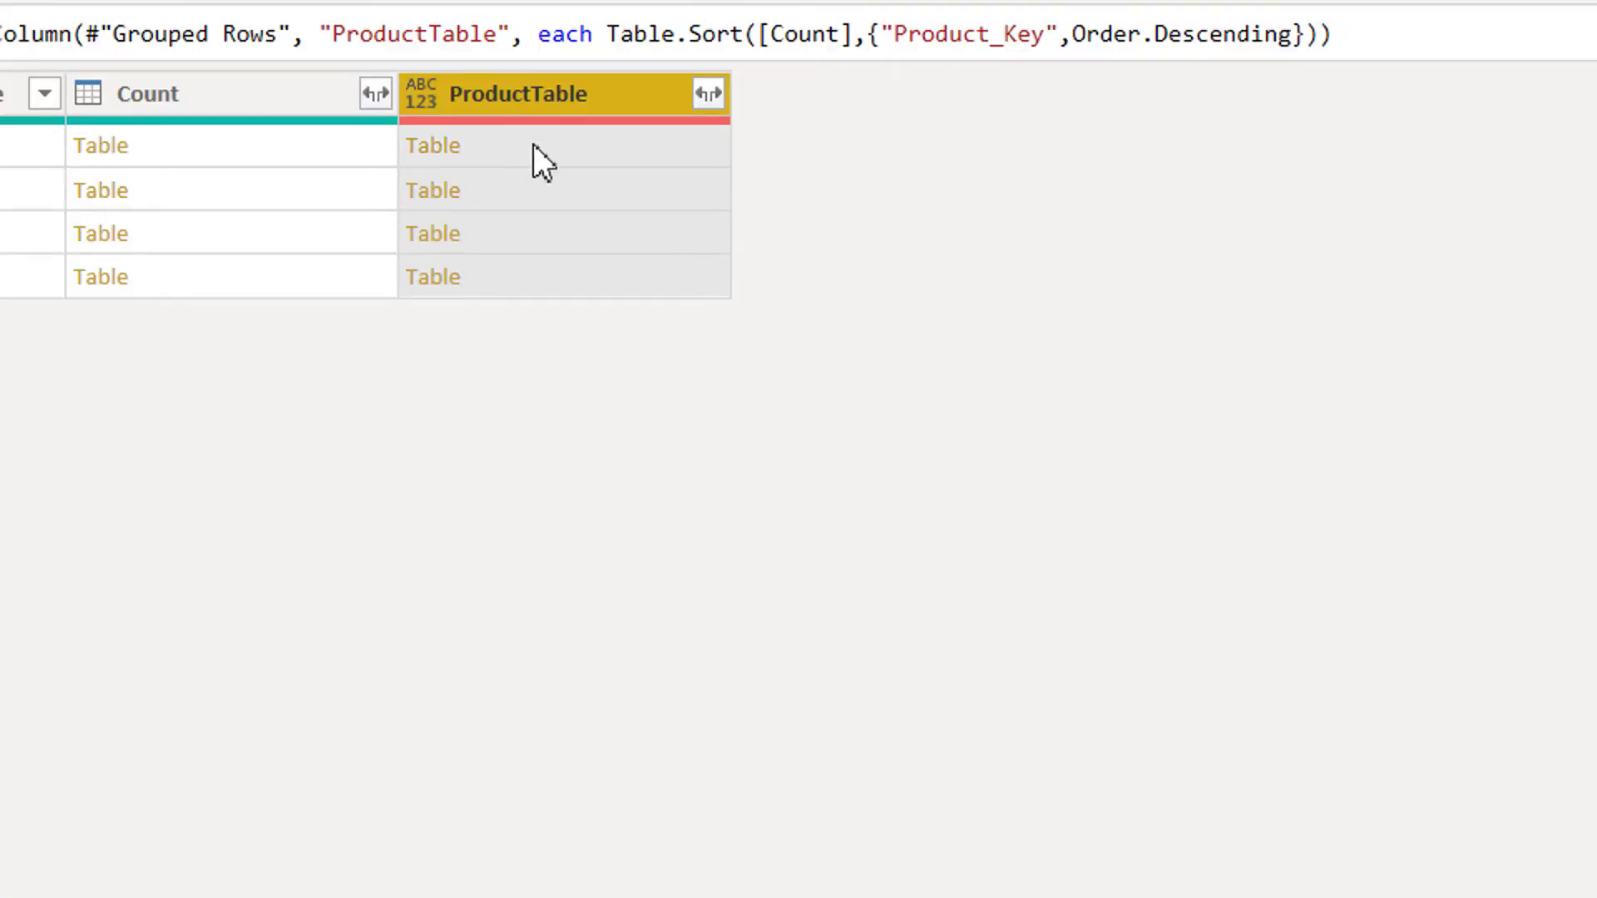
# Preview the nested ProductTable tables for Bikes, Components, Clothing and Accessories to check their descending order
pyautogui.click(533, 143)
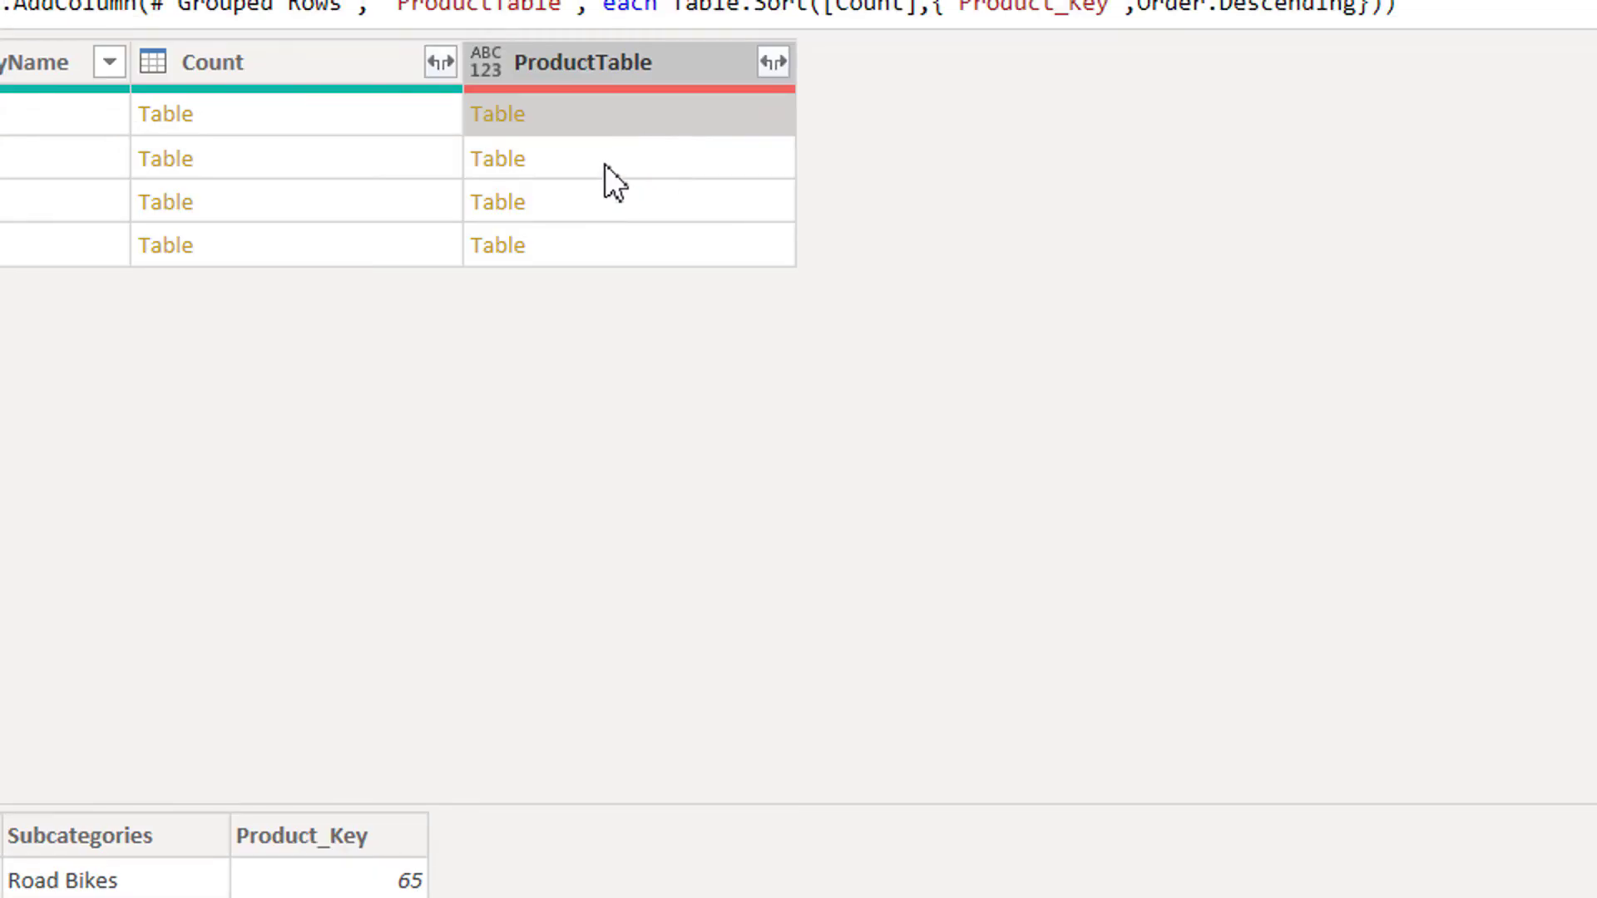
pyautogui.click(605, 163)
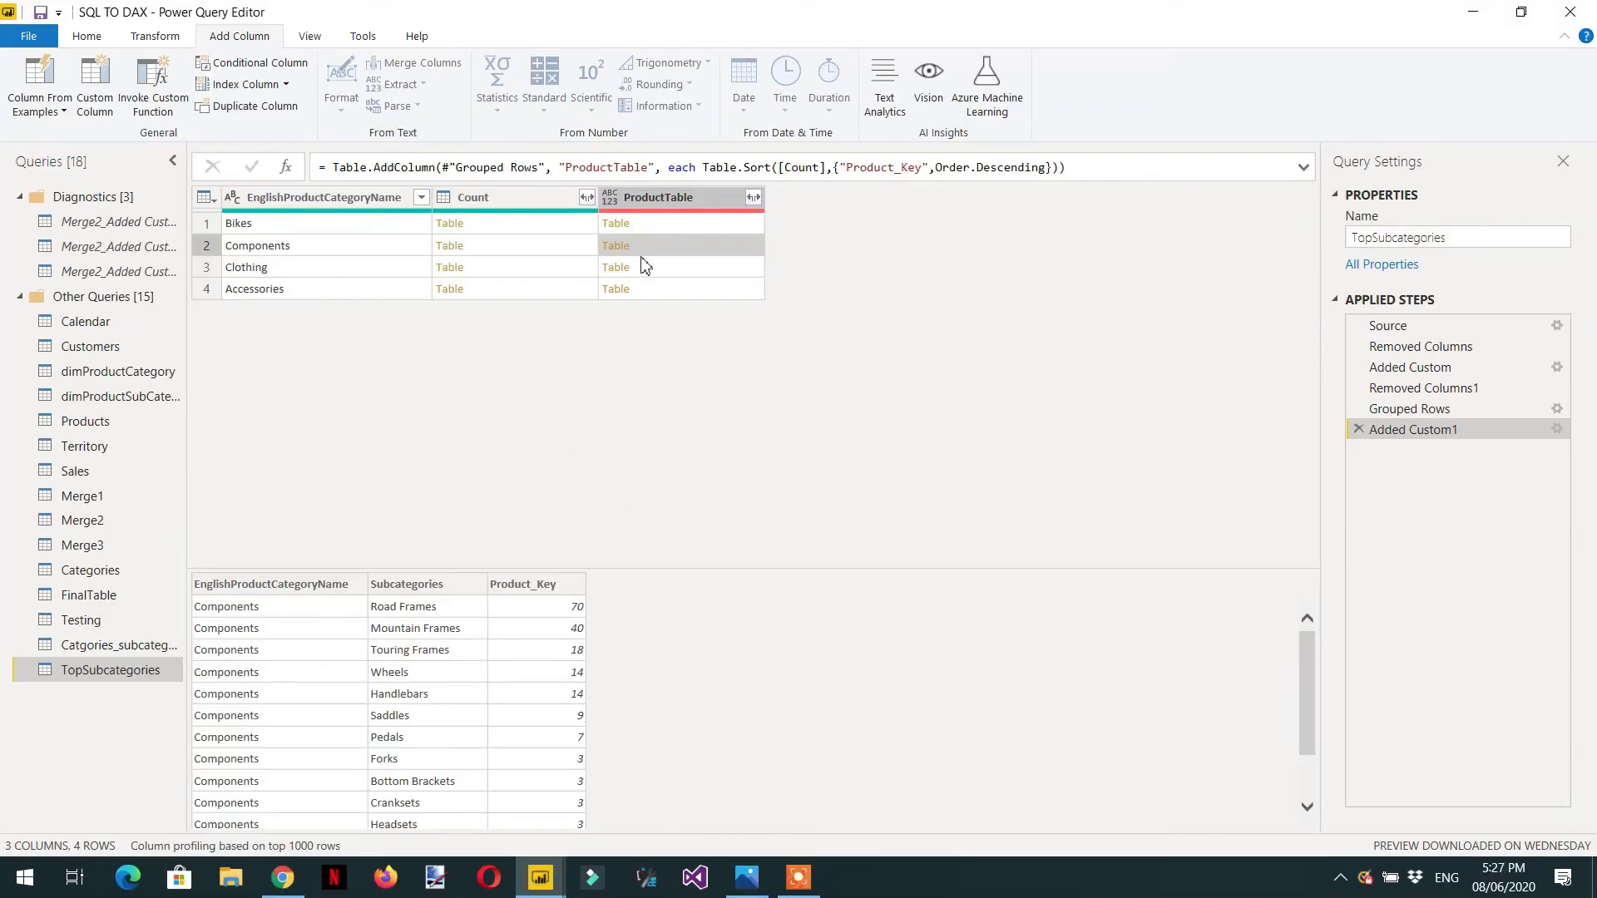
pyautogui.click(691, 266)
pyautogui.click(696, 288)
pyautogui.click(692, 225)
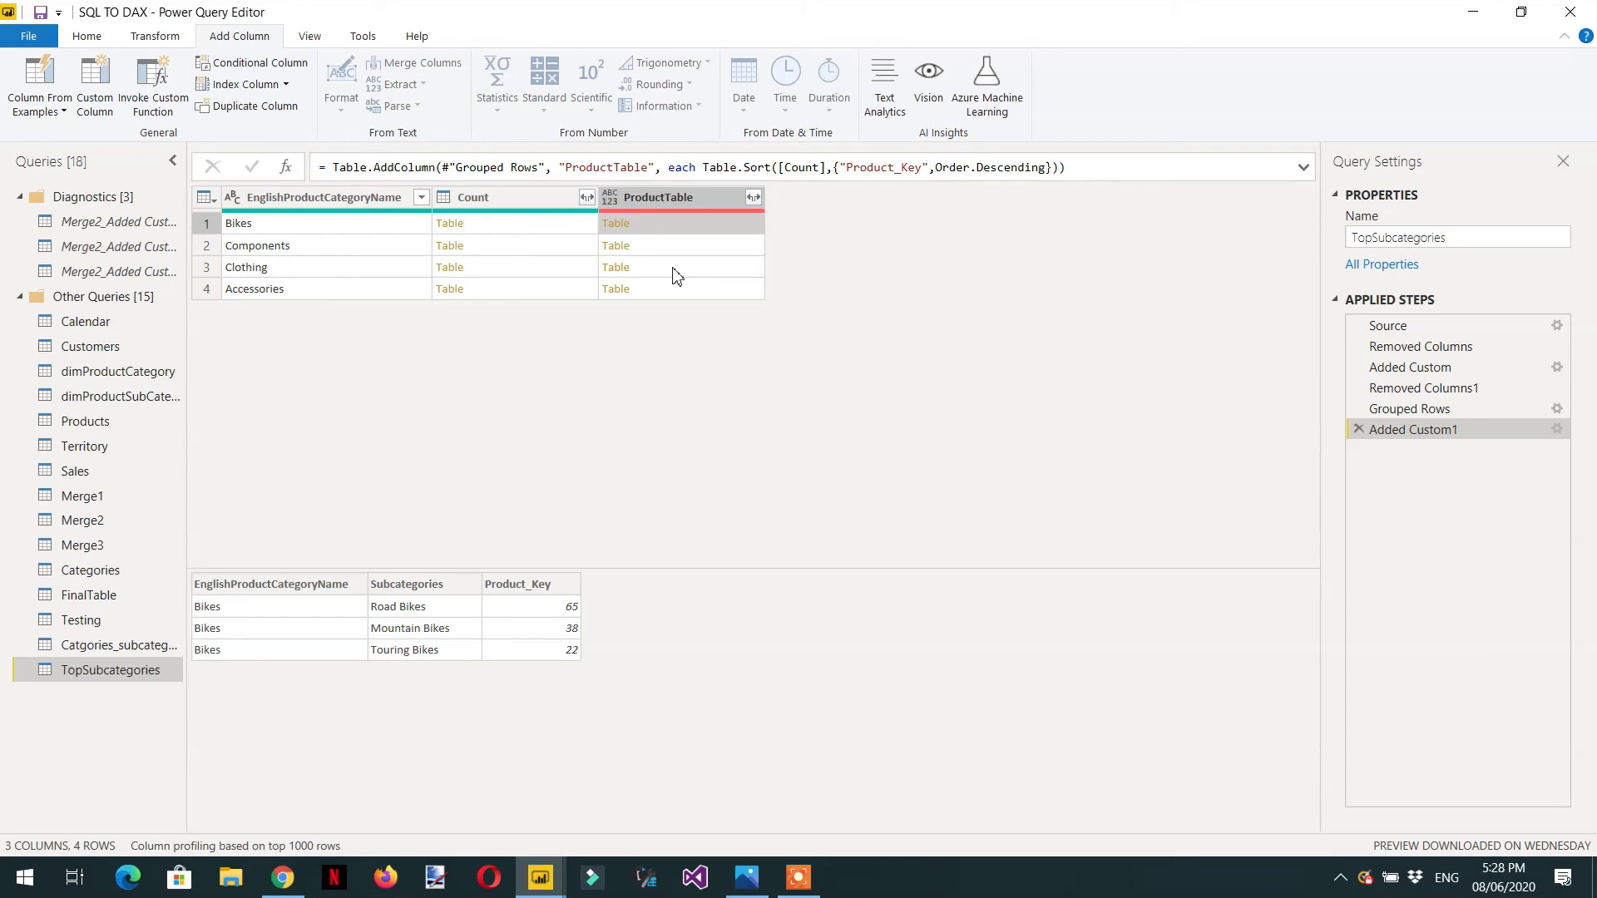
# Add a custom column with the default name Custom and the formula Table.FirstN([ProductTable],2)
pyautogui.click(324, 197)
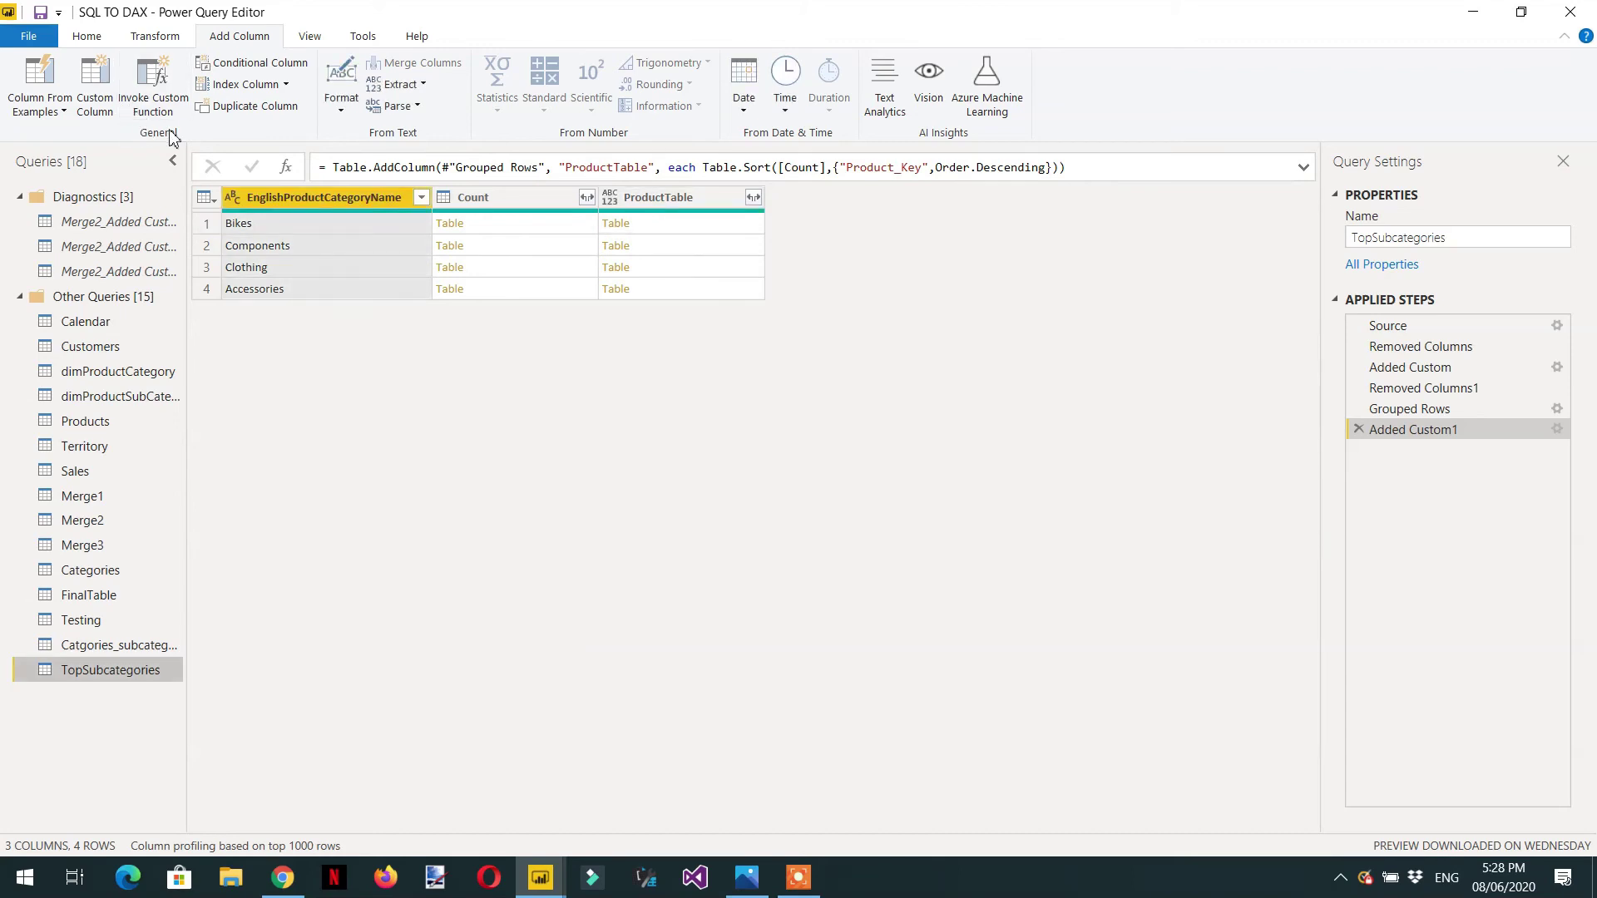
pyautogui.click(94, 88)
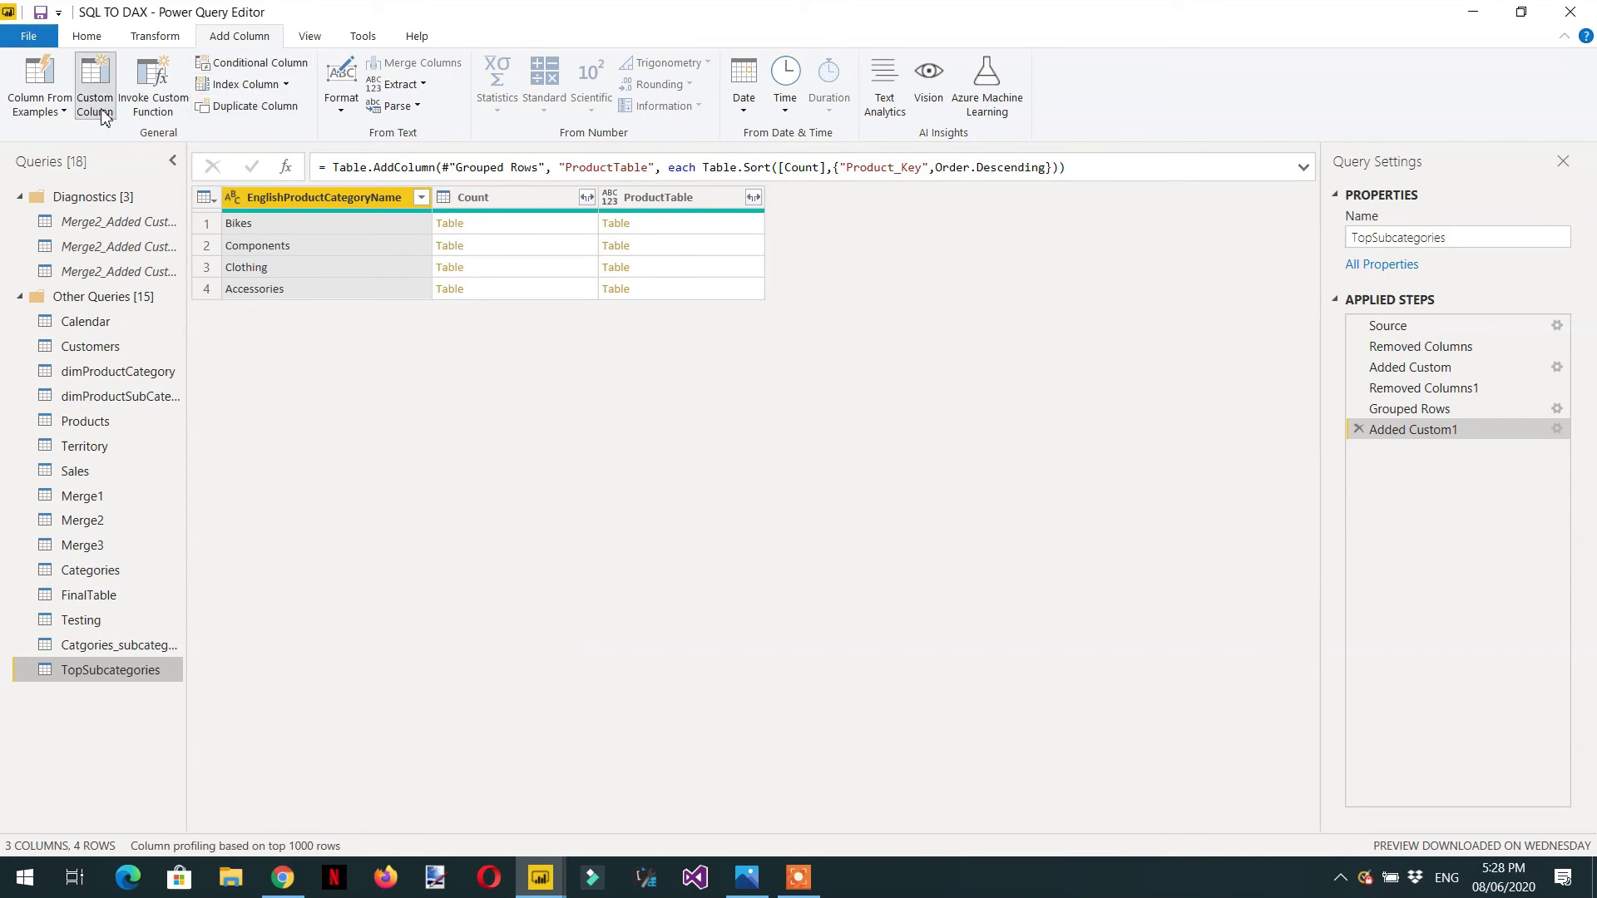
pyautogui.click(579, 408)
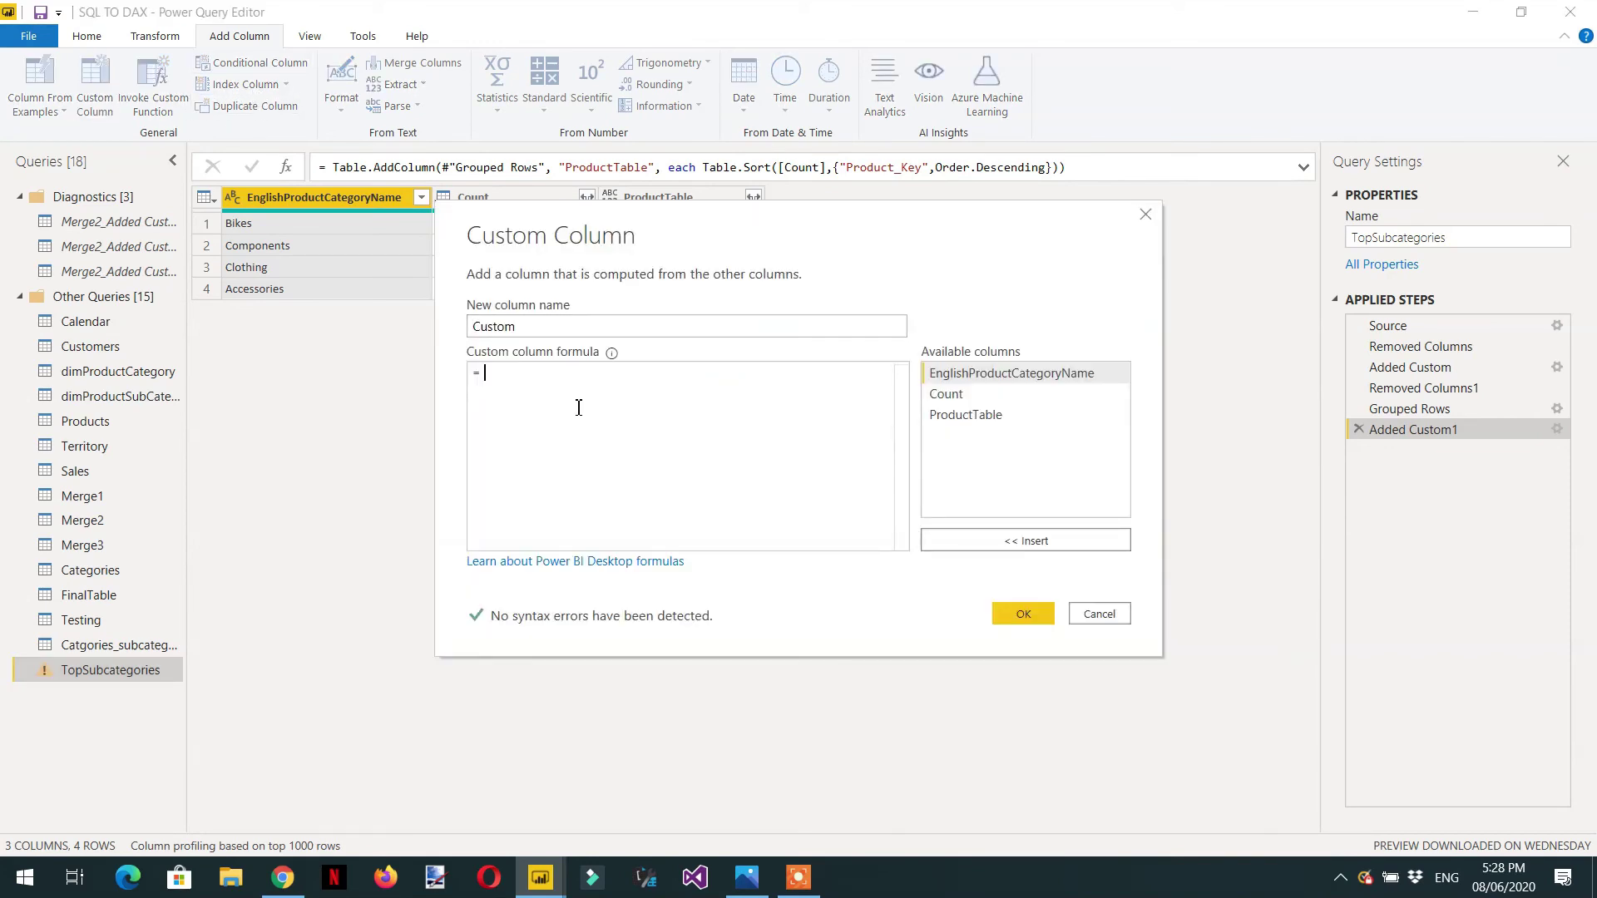
pyautogui.write('first')
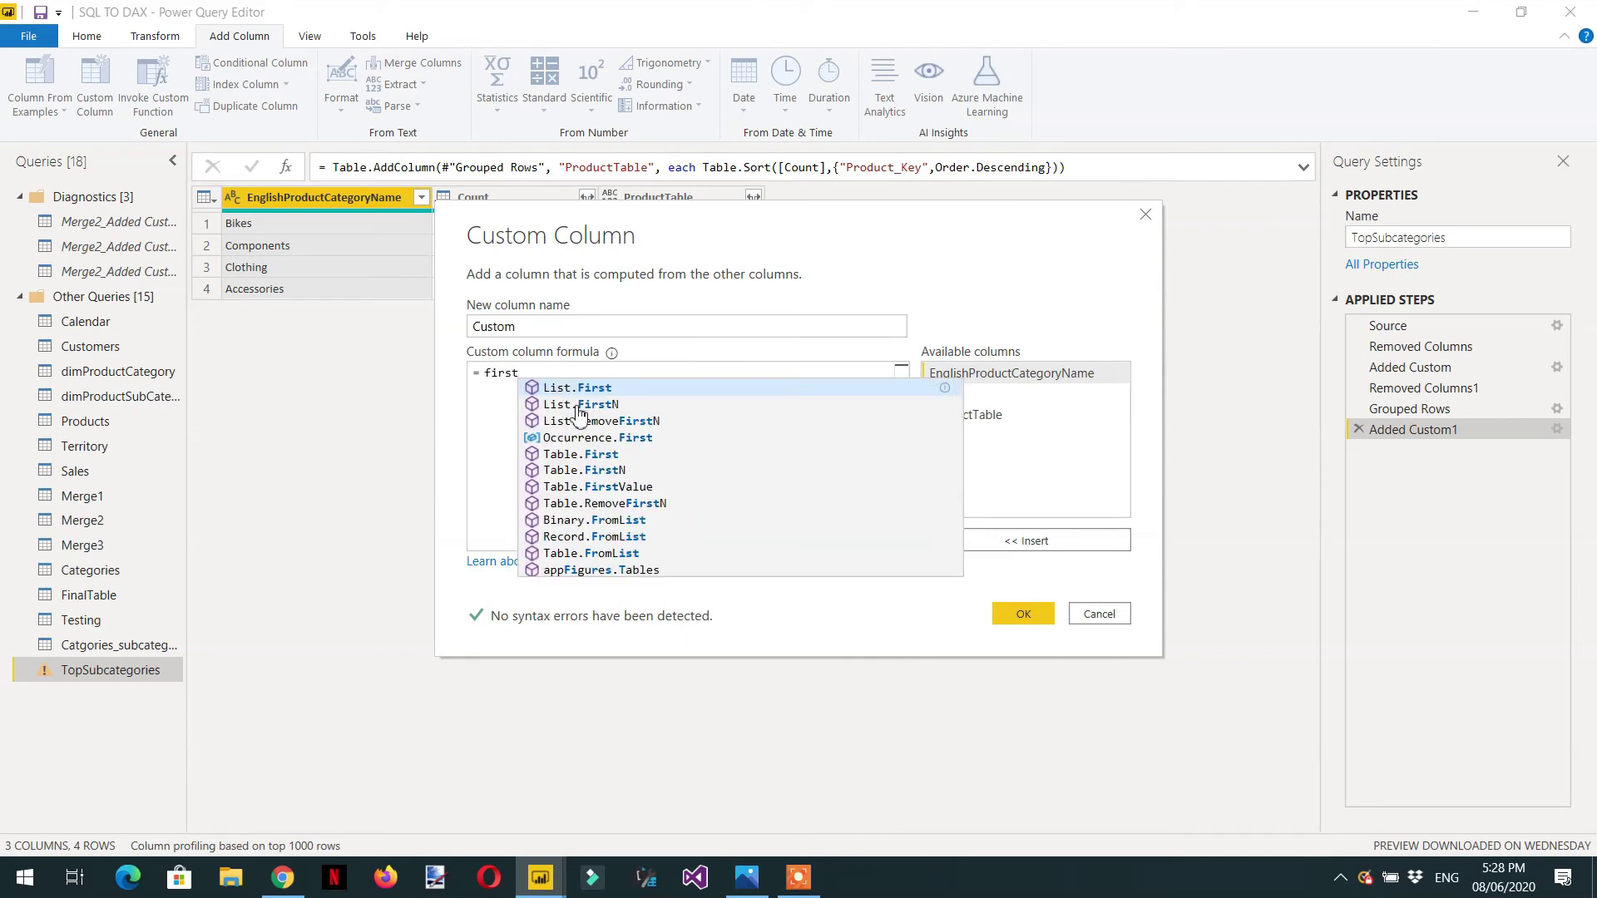
pyautogui.click(604, 471)
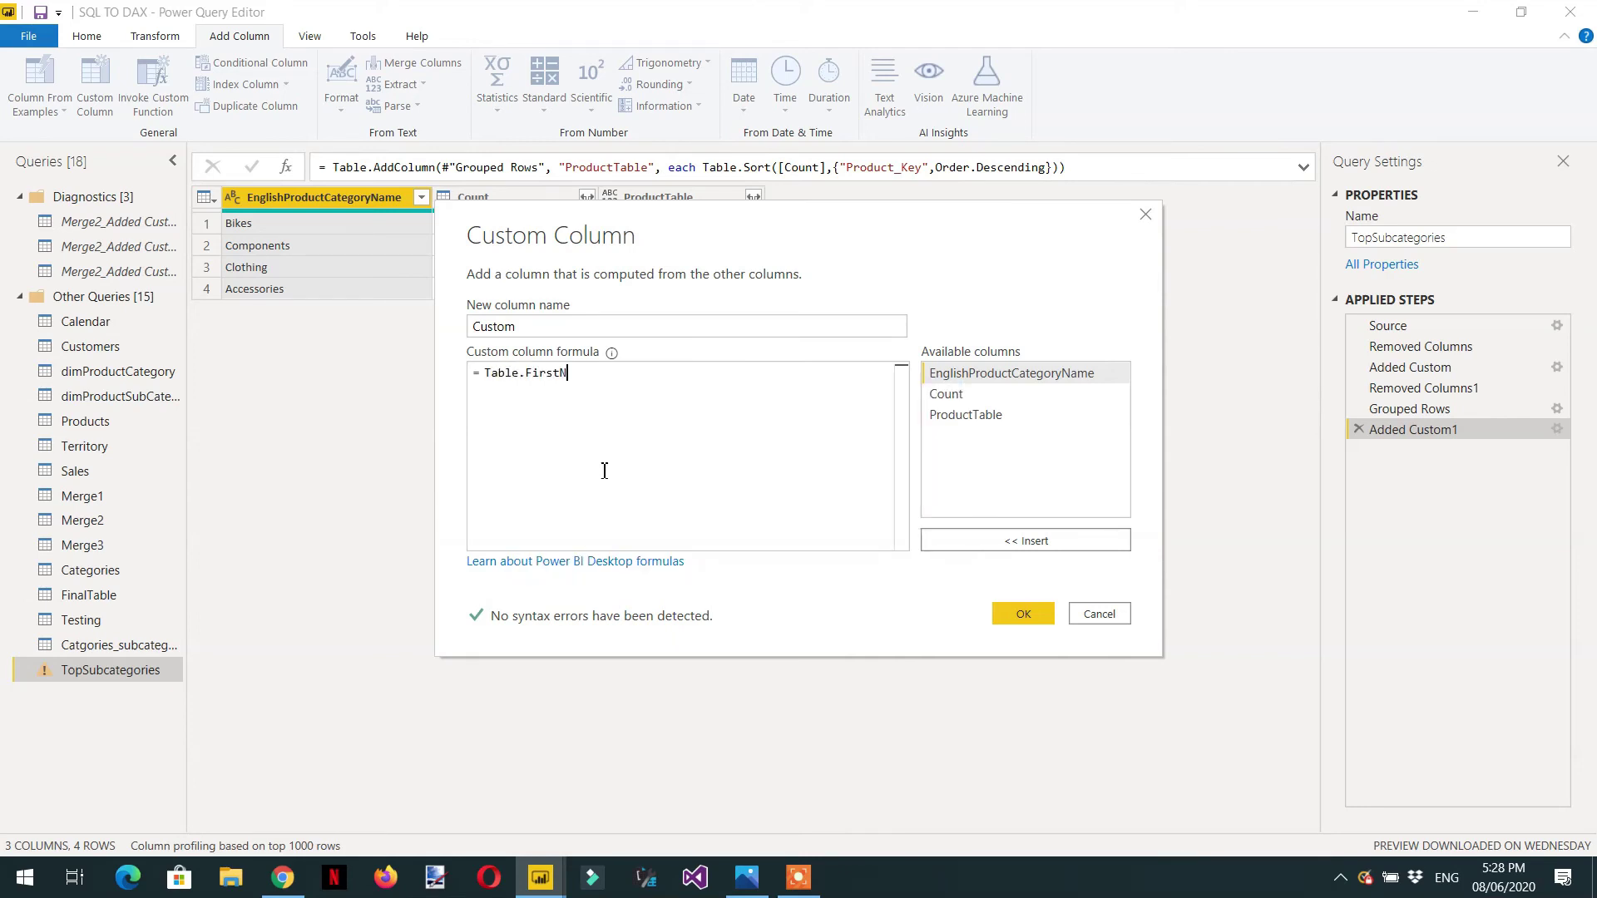
pyautogui.write('(')
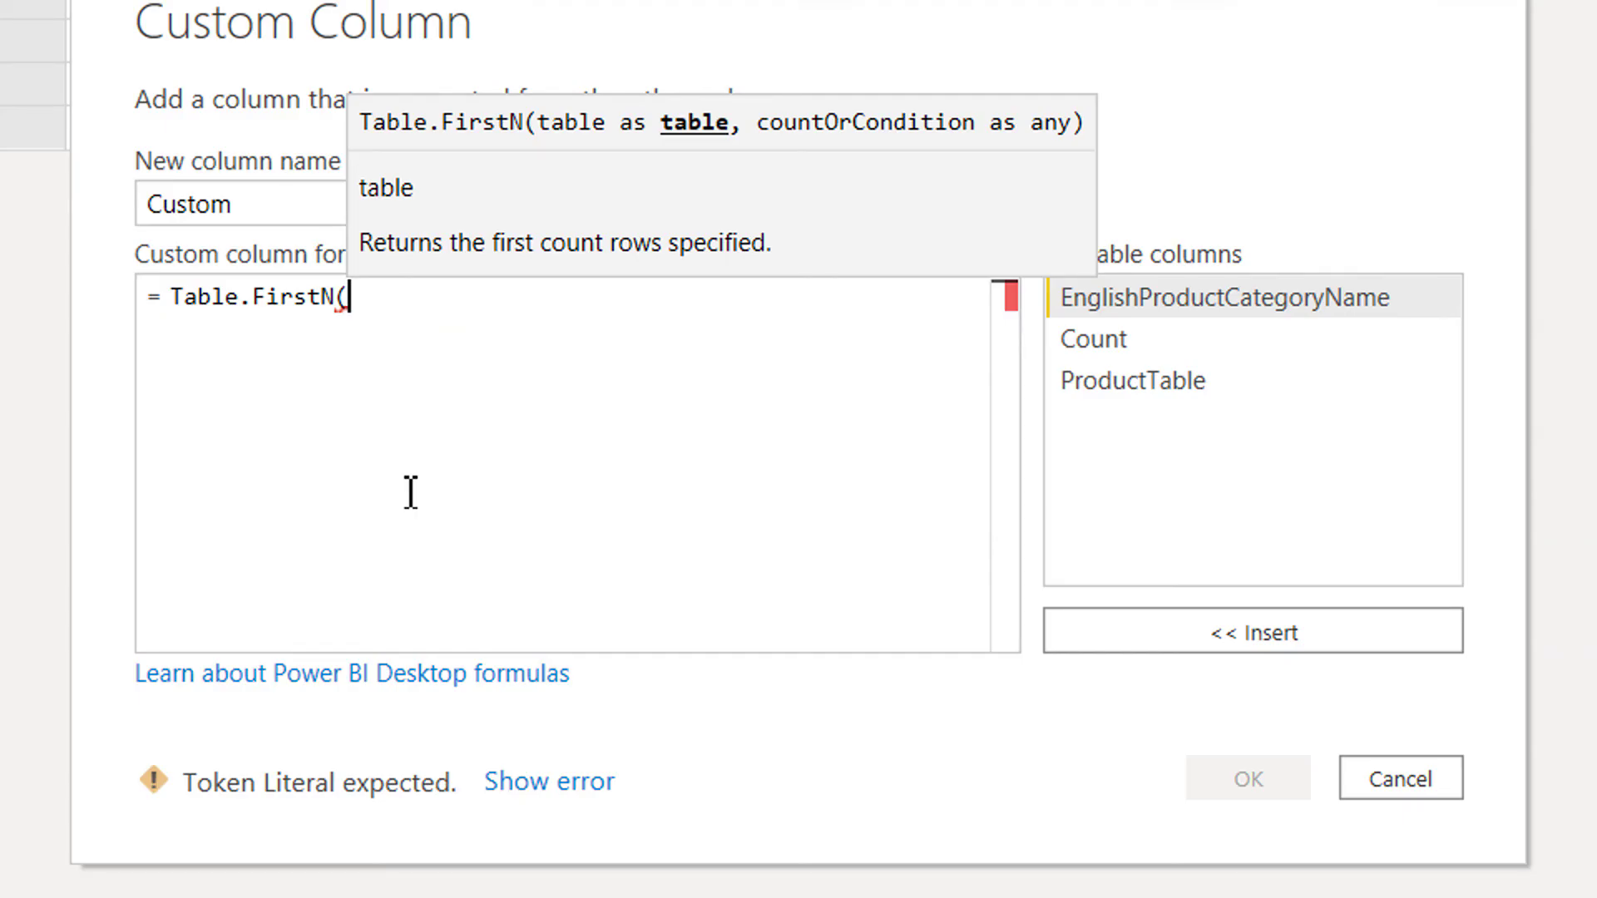
pyautogui.doubleClick(1131, 387)
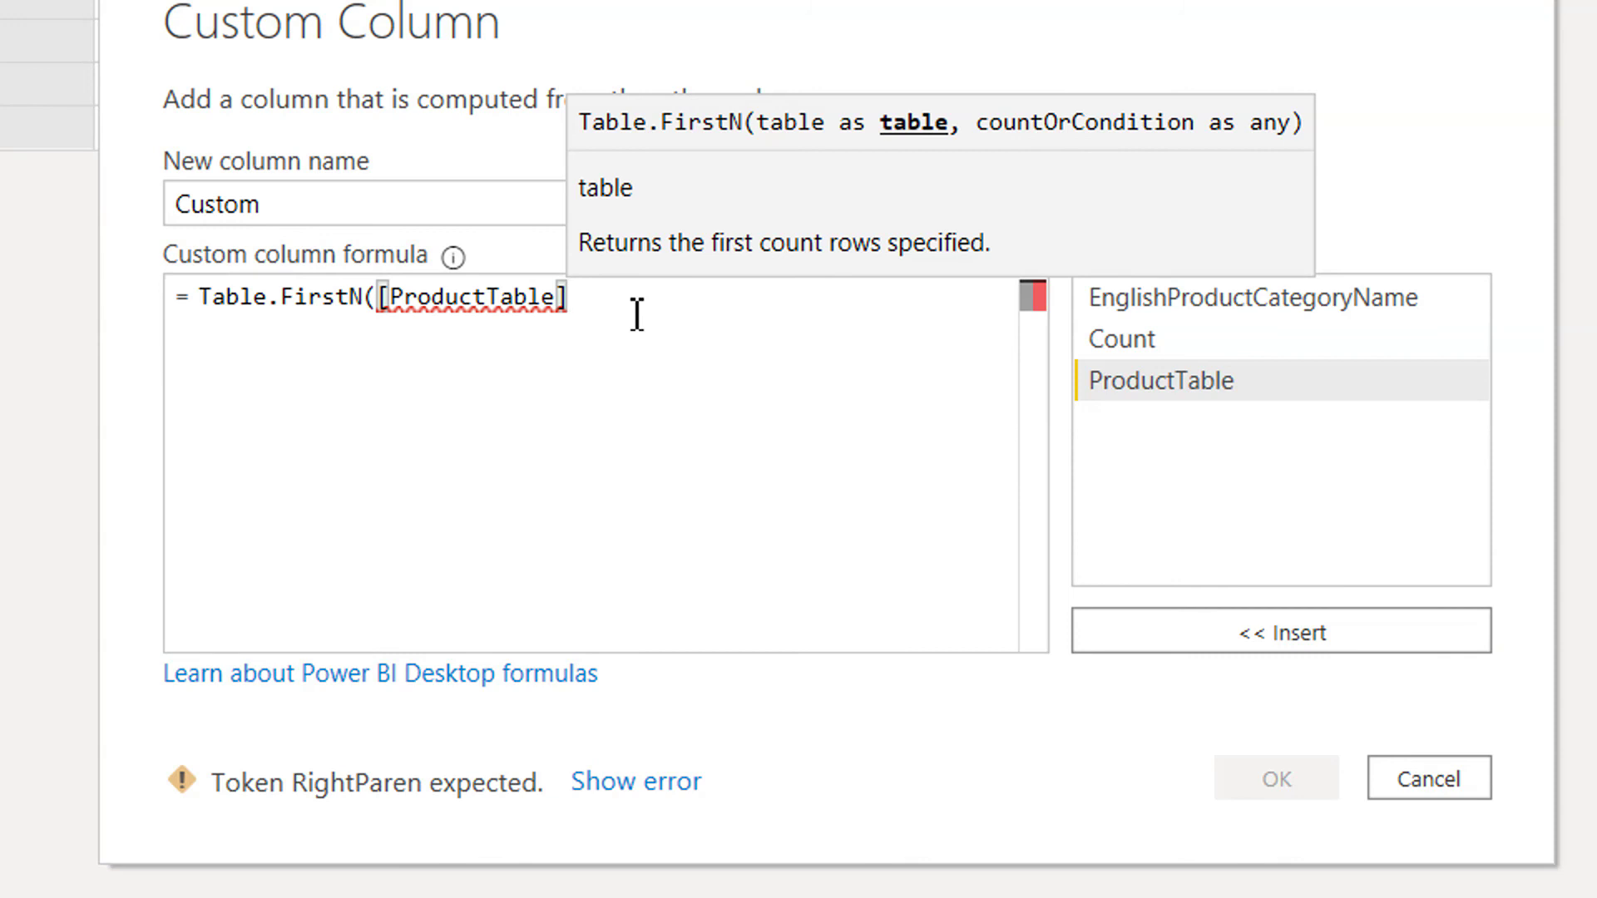
pyautogui.write(',')
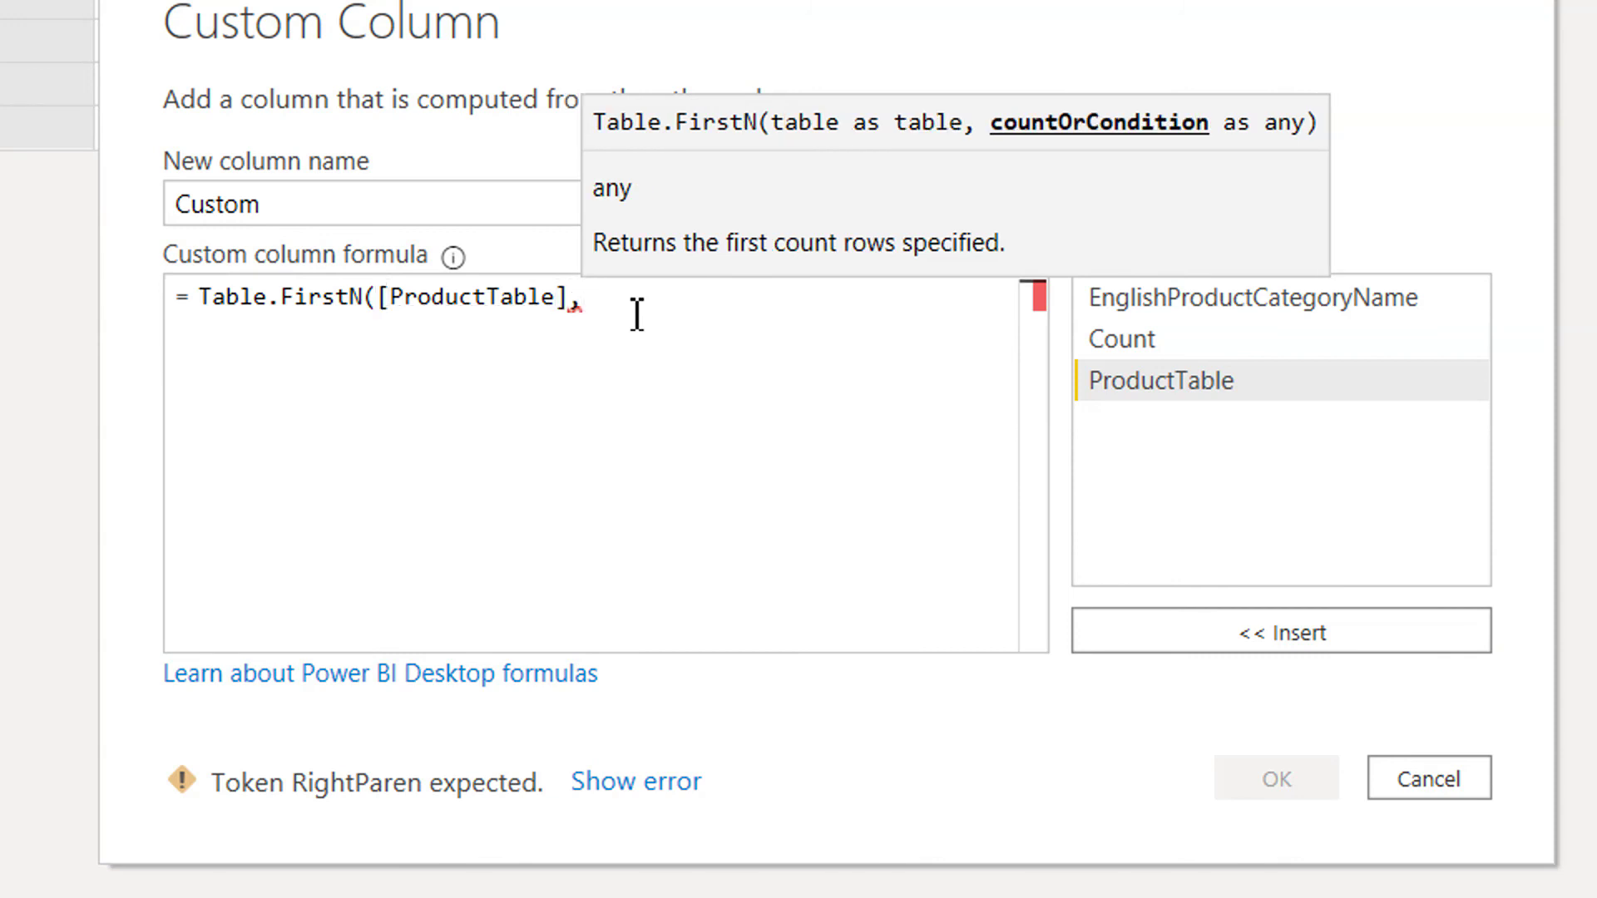
pyautogui.write('2')
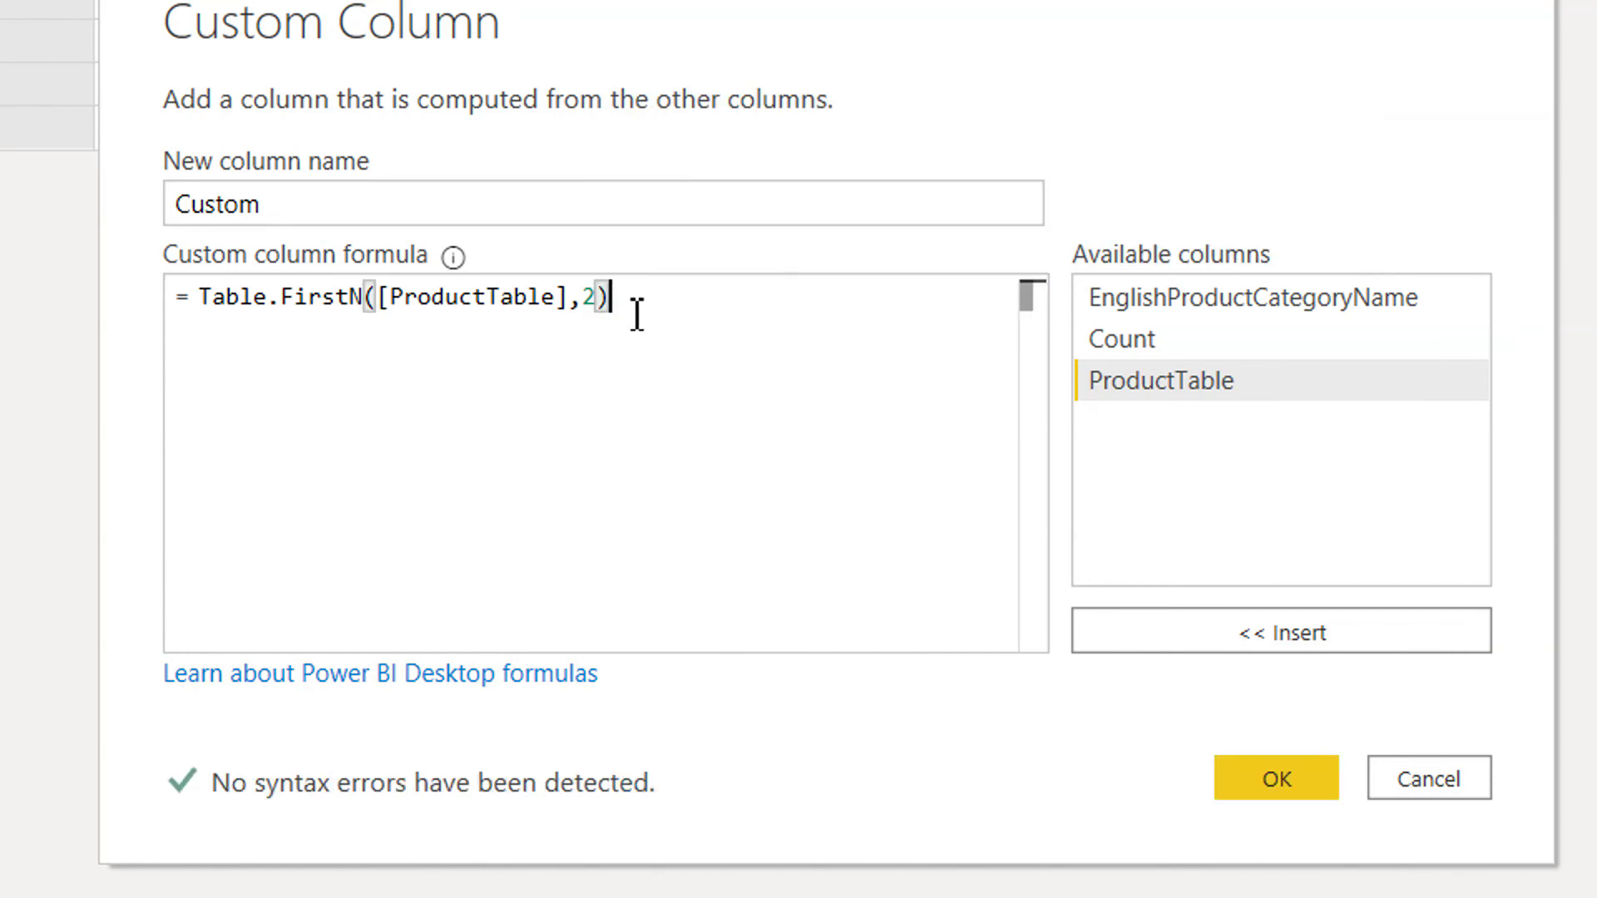
pyautogui.click(1261, 769)
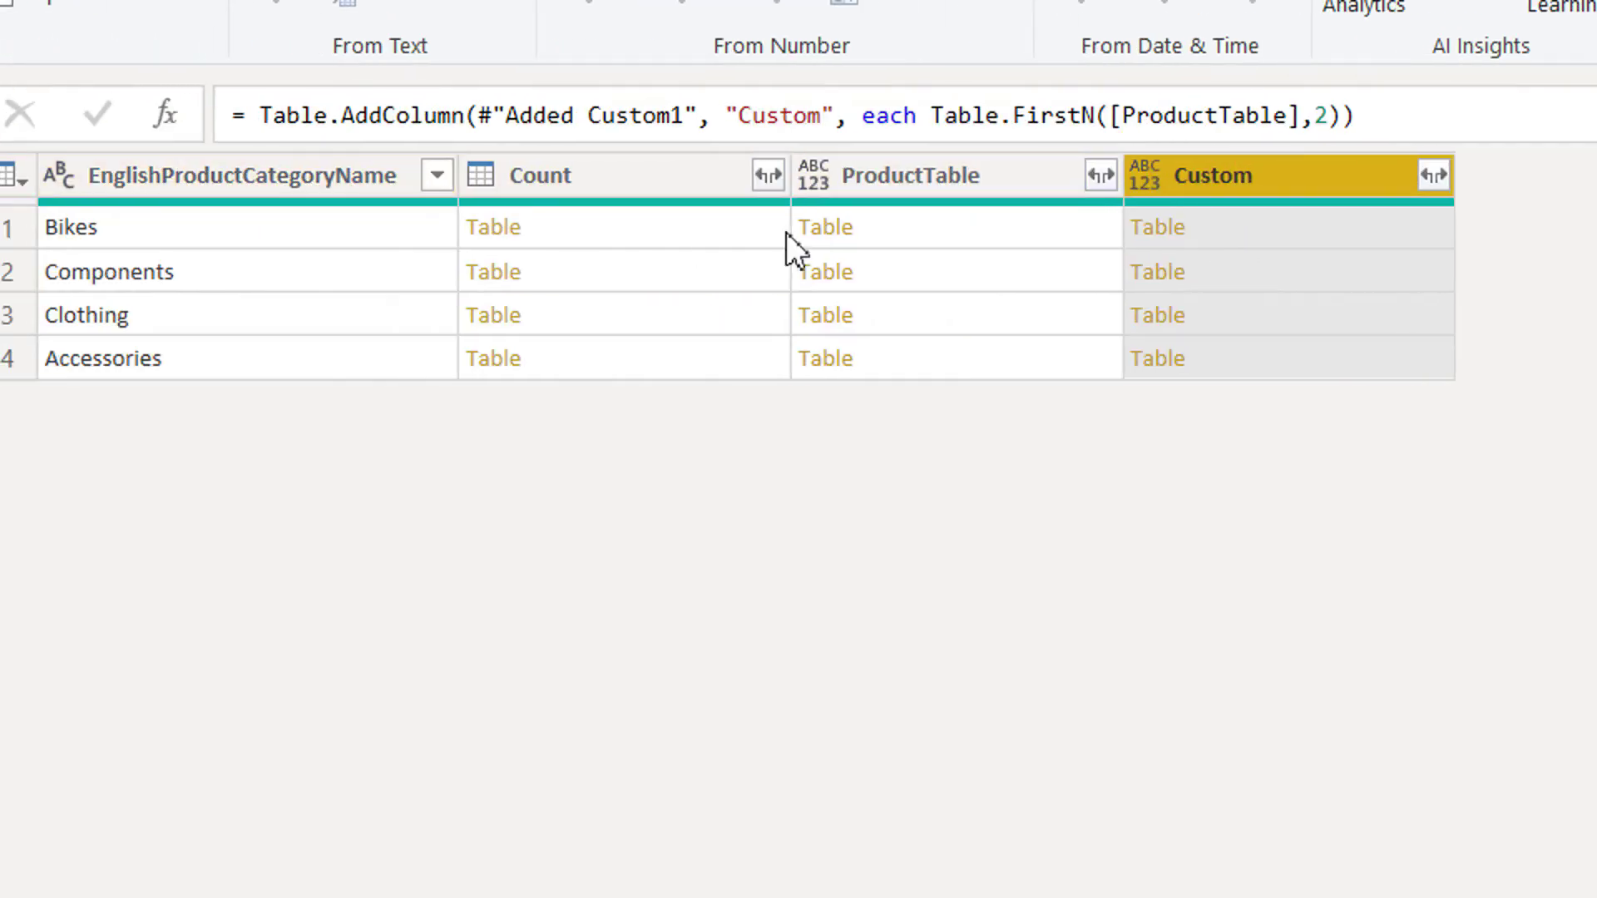
# Preview the nested Custom tables for Bikes, Components and Clothing and compare them with the ProductTable ones
pyautogui.click(1256, 236)
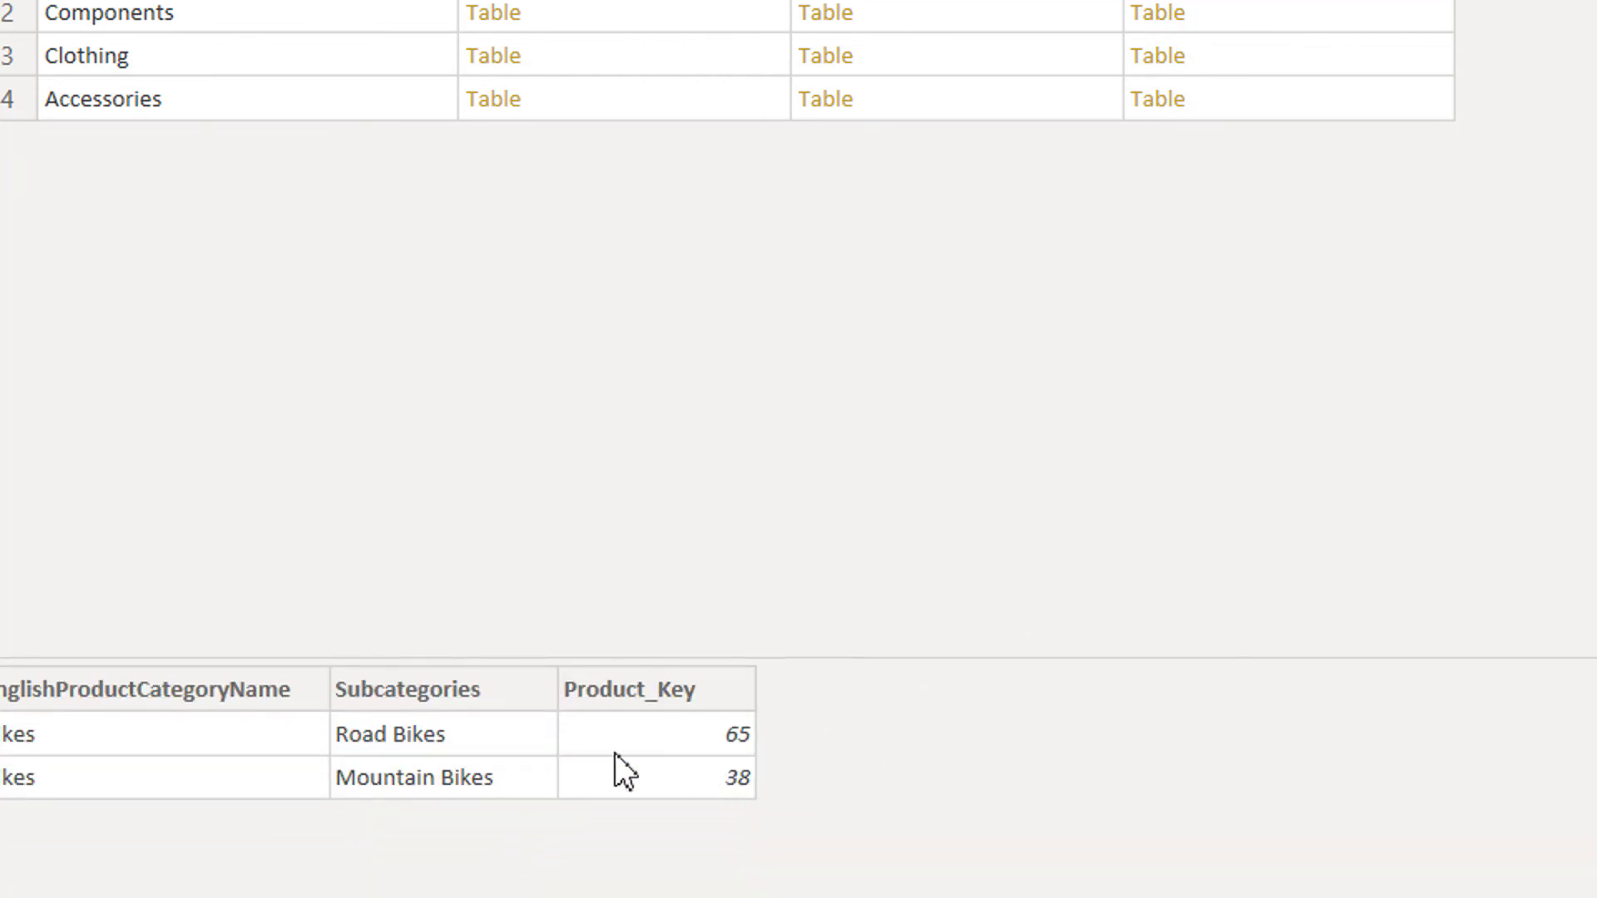
pyautogui.click(1294, 14)
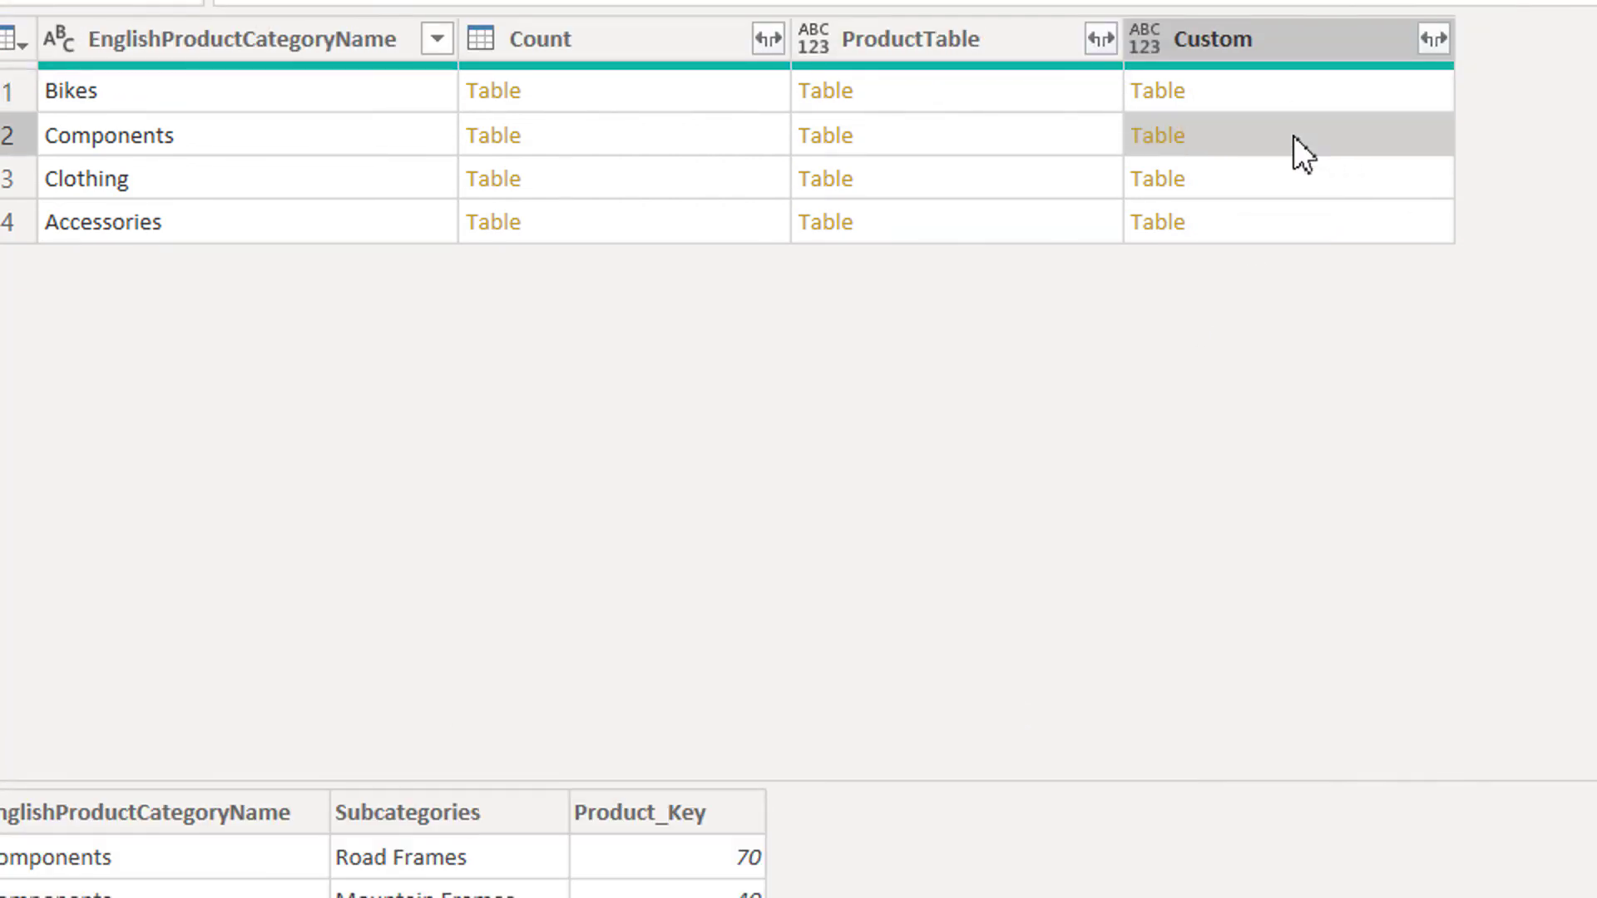
pyautogui.click(1279, 93)
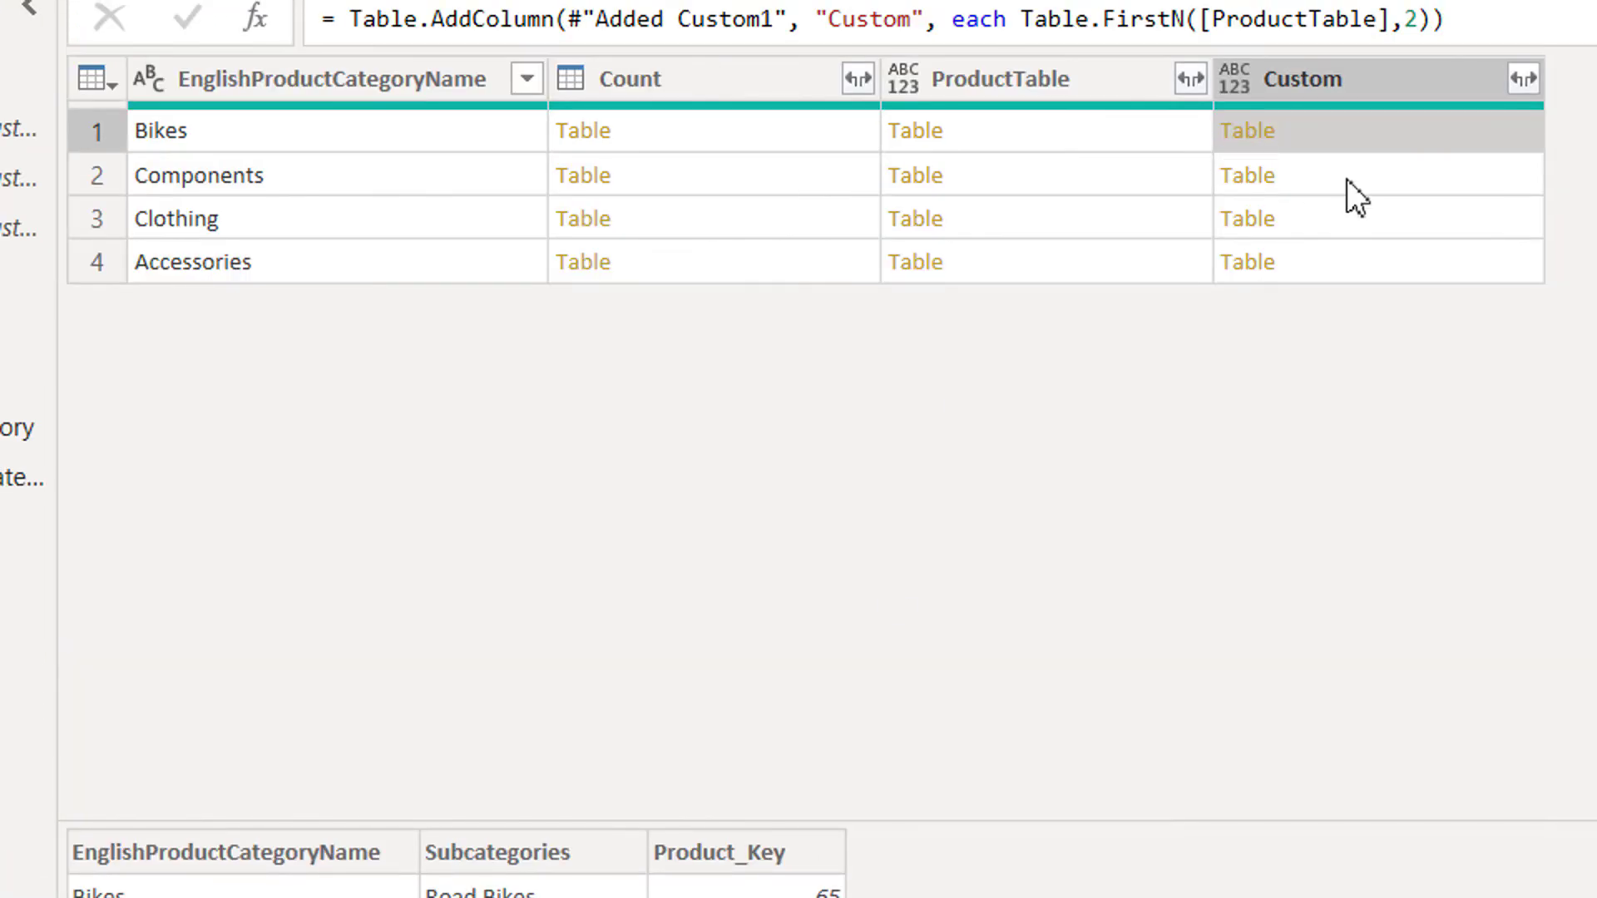
pyautogui.click(1345, 6)
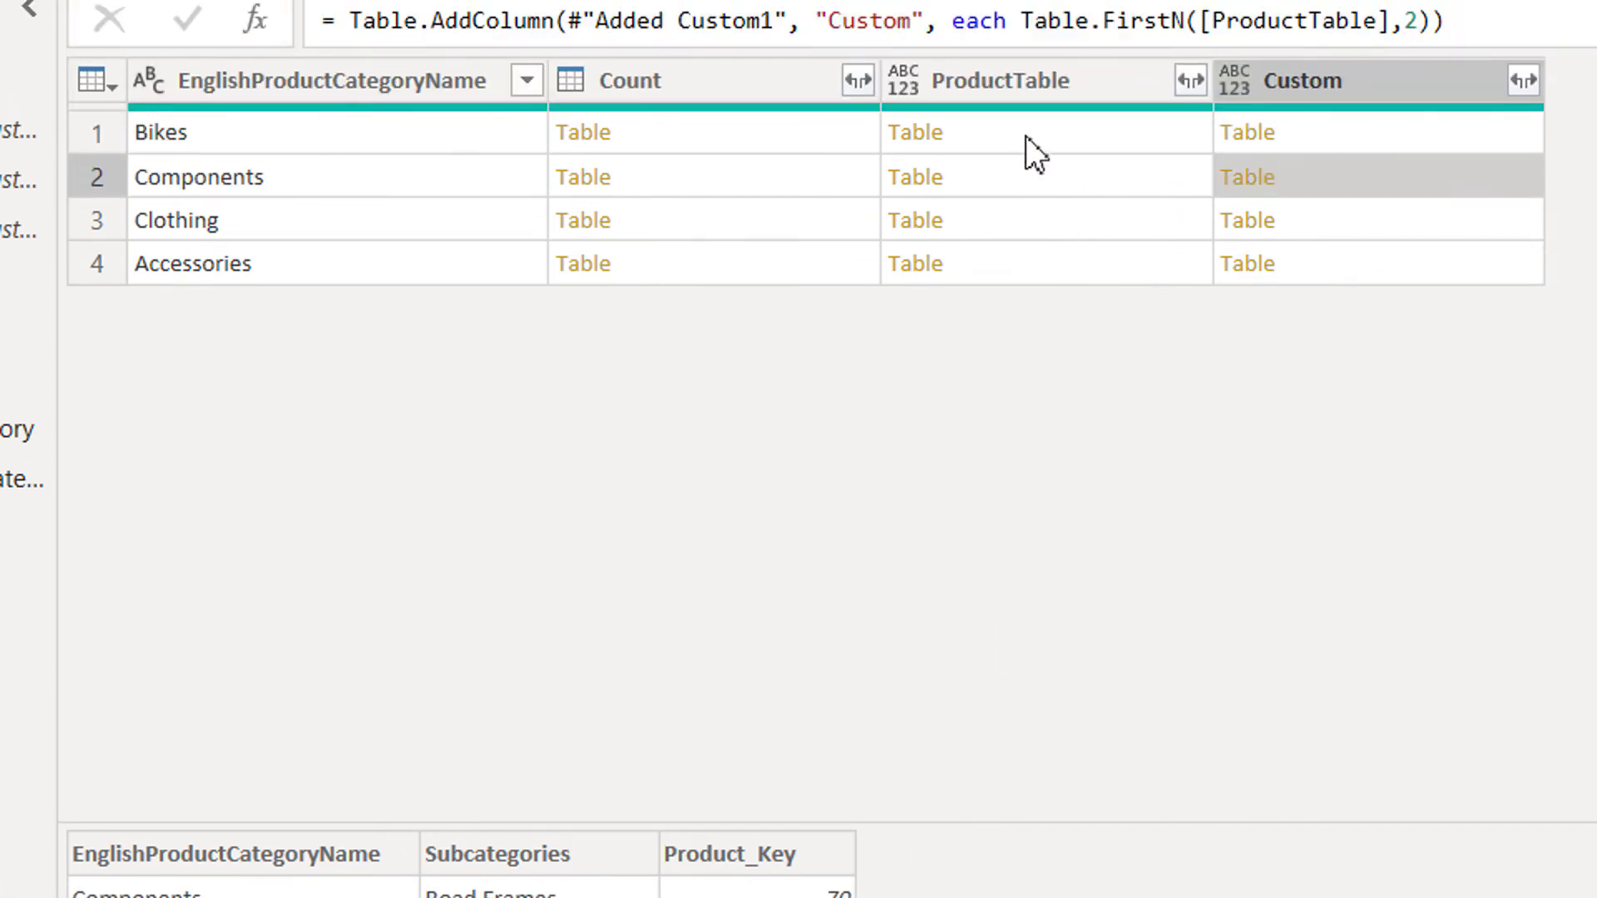
pyautogui.click(1030, 177)
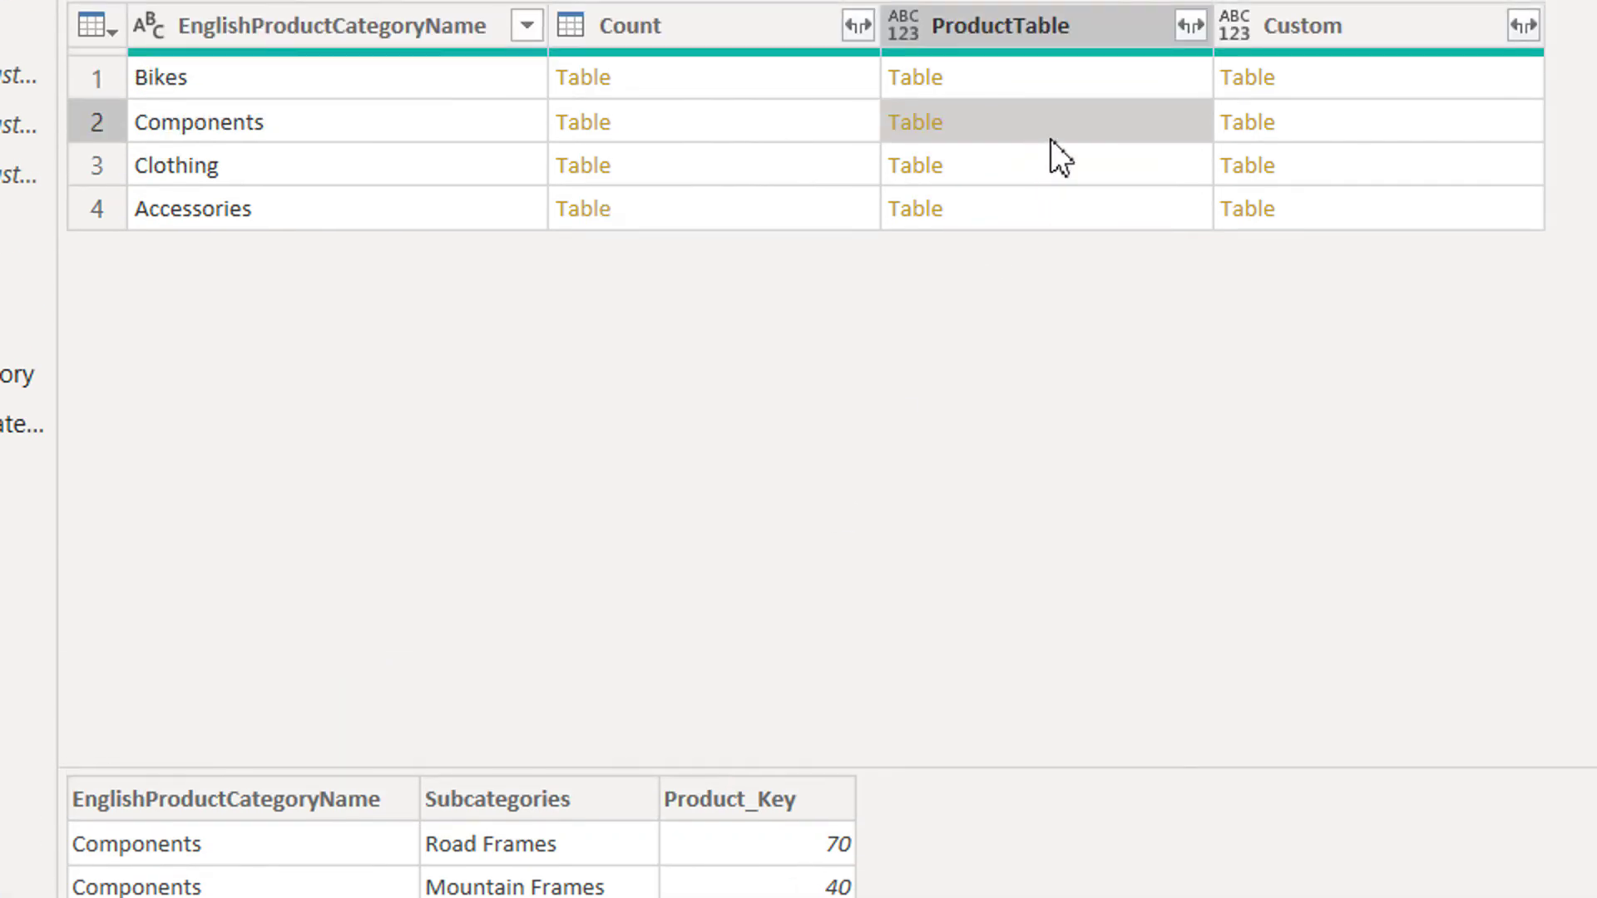
pyautogui.click(1051, 163)
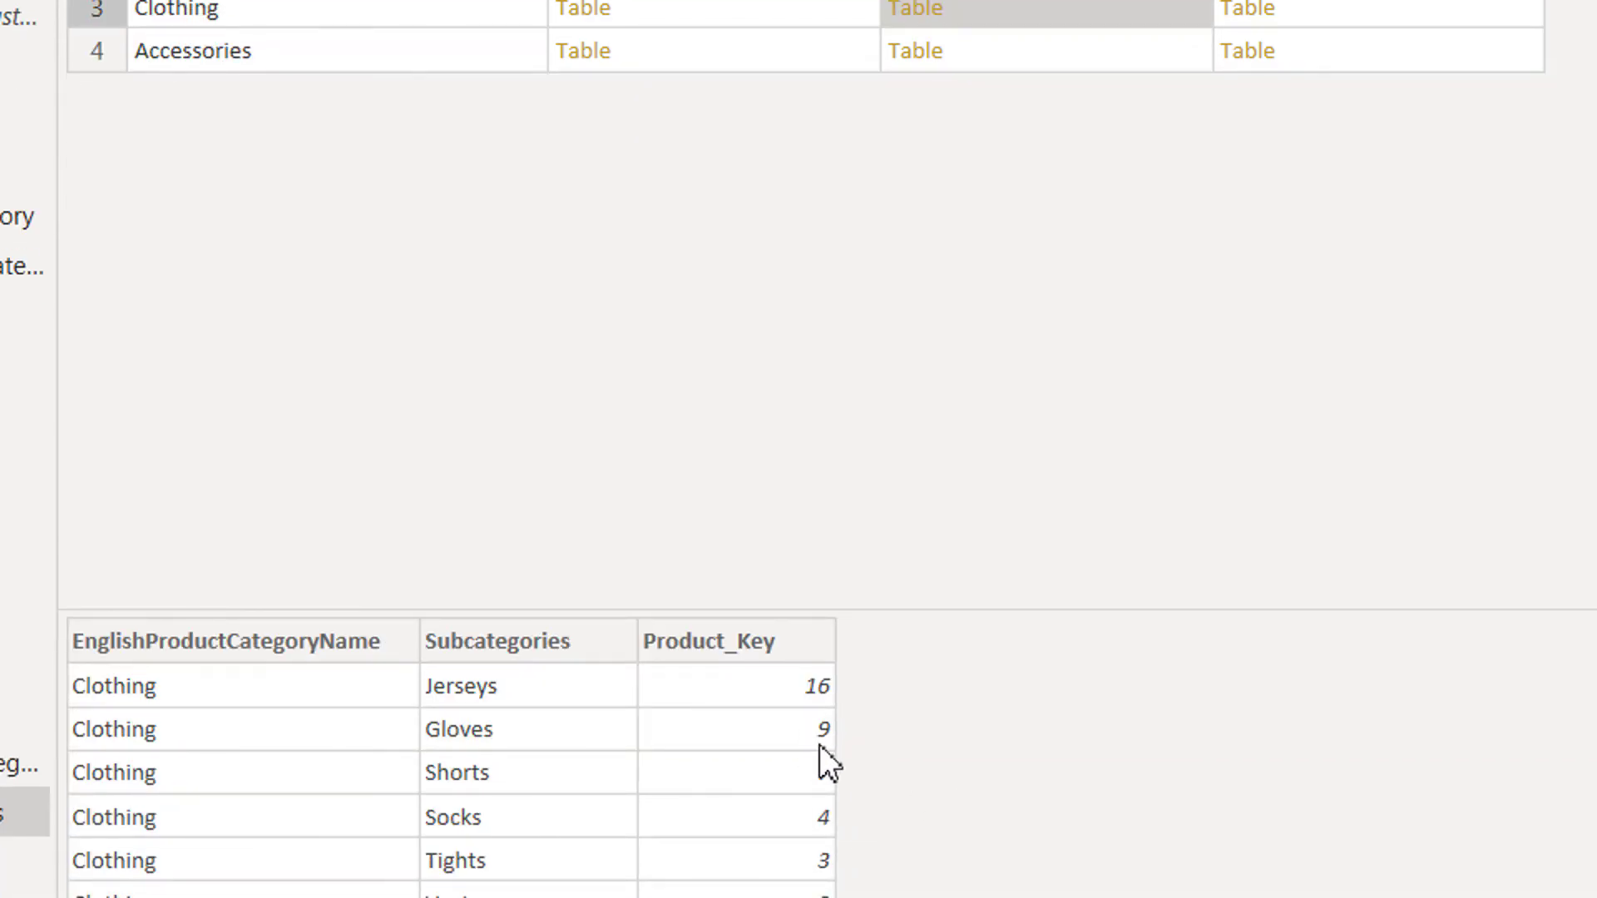
pyautogui.click(1277, 163)
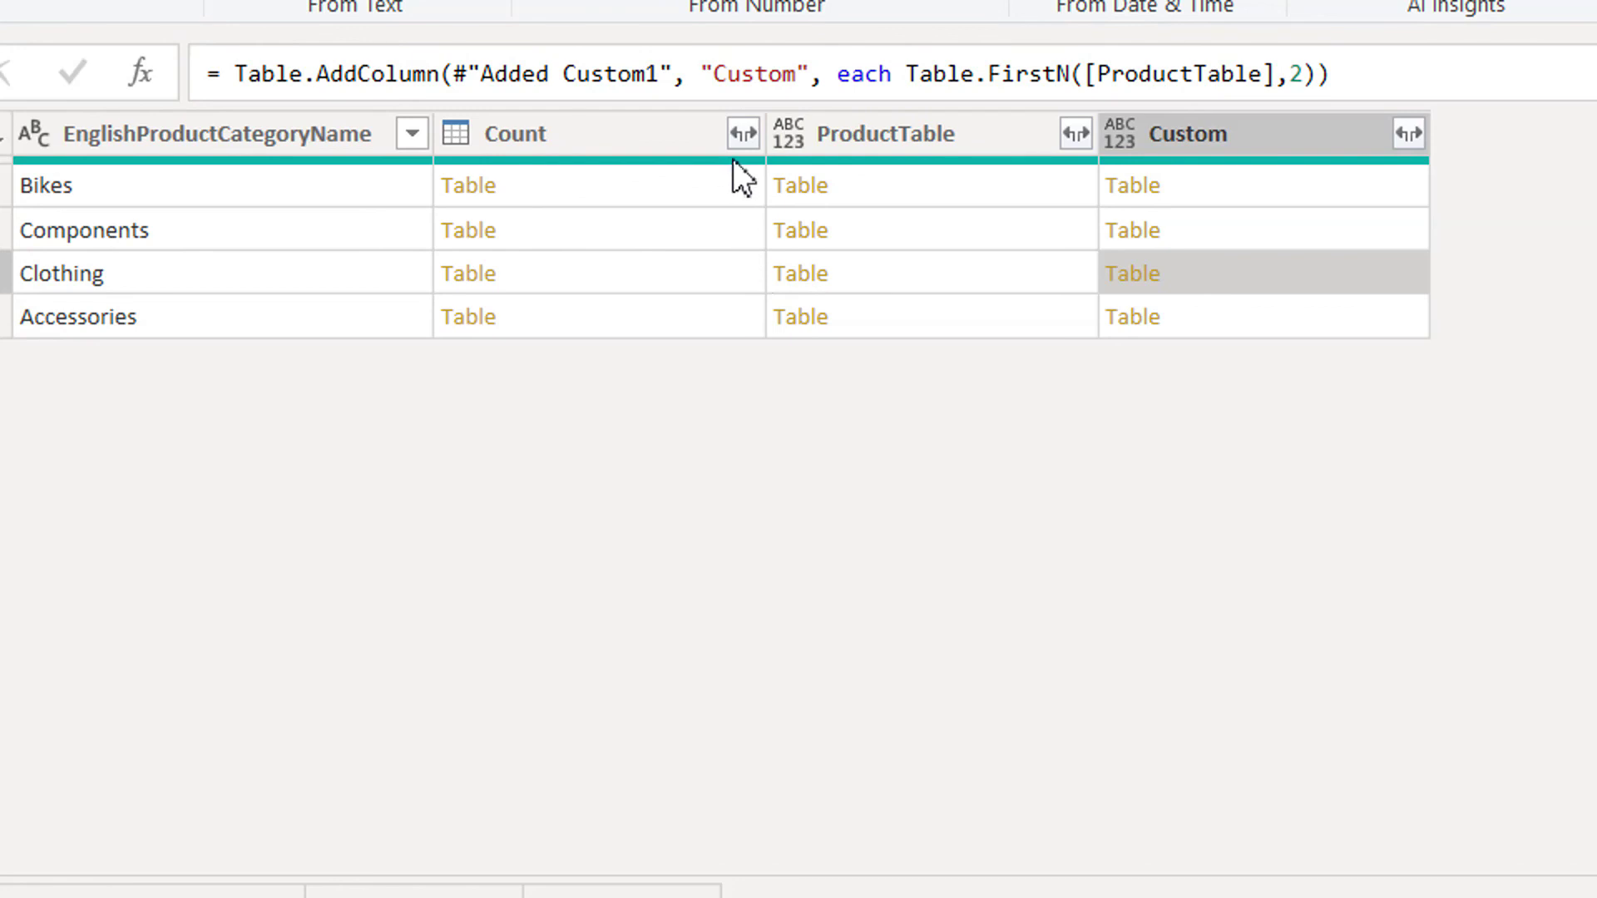
# Remove the Count and ProductTable columns from the TopSubcategories query
pyautogui.click(616, 146)
pyautogui.rightClick(615, 146)
pyautogui.click(702, 218)
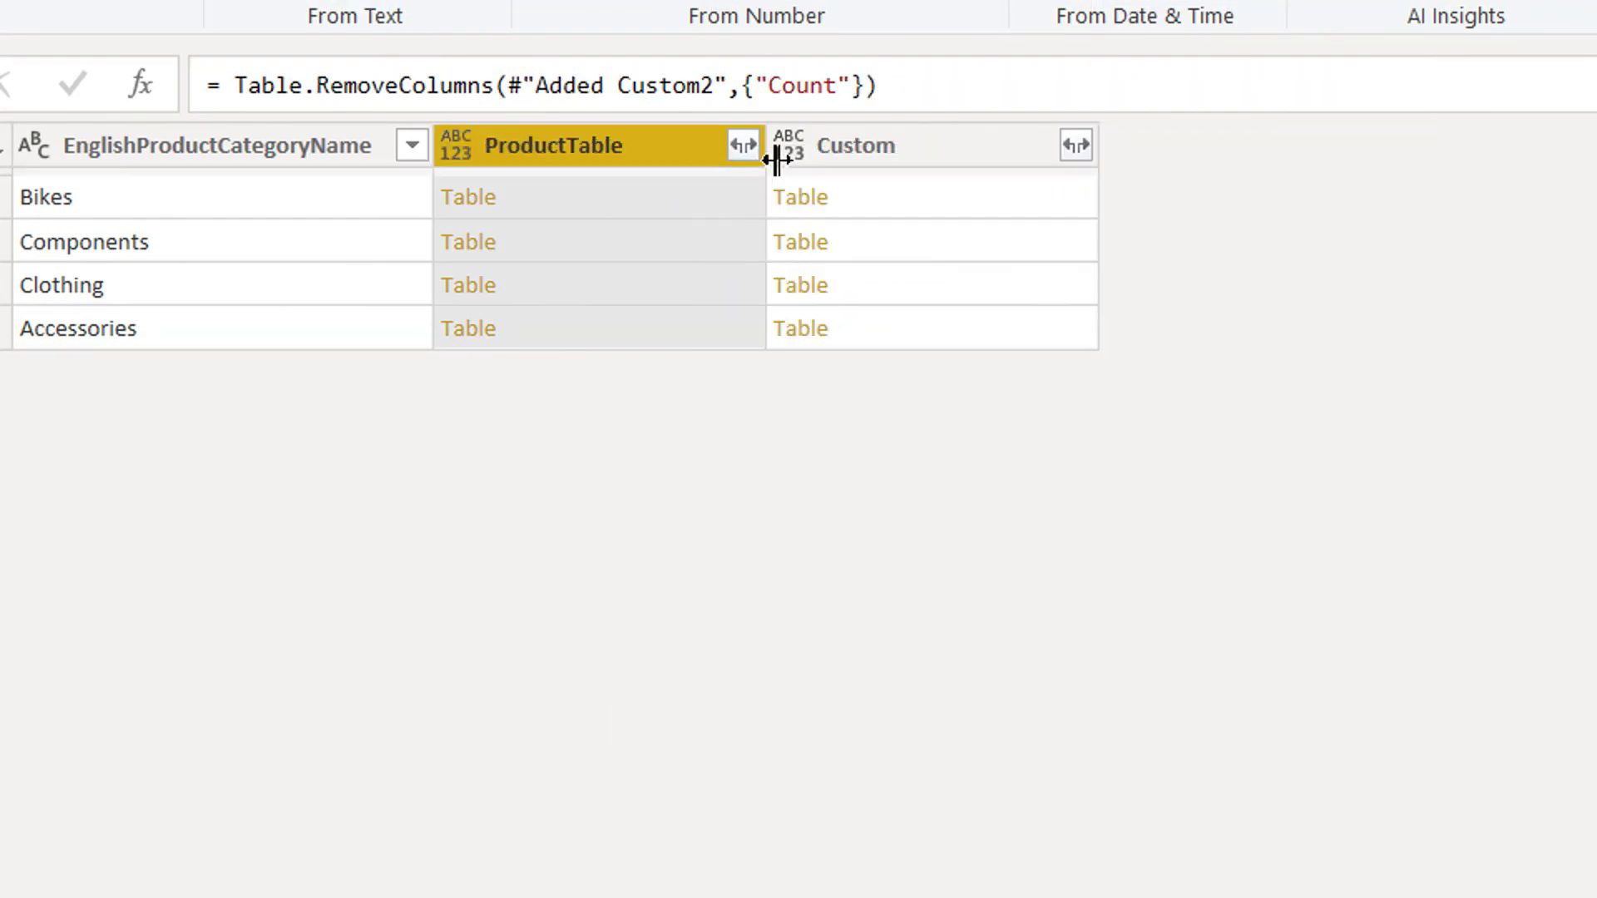
pyautogui.rightClick(641, 152)
pyautogui.click(711, 225)
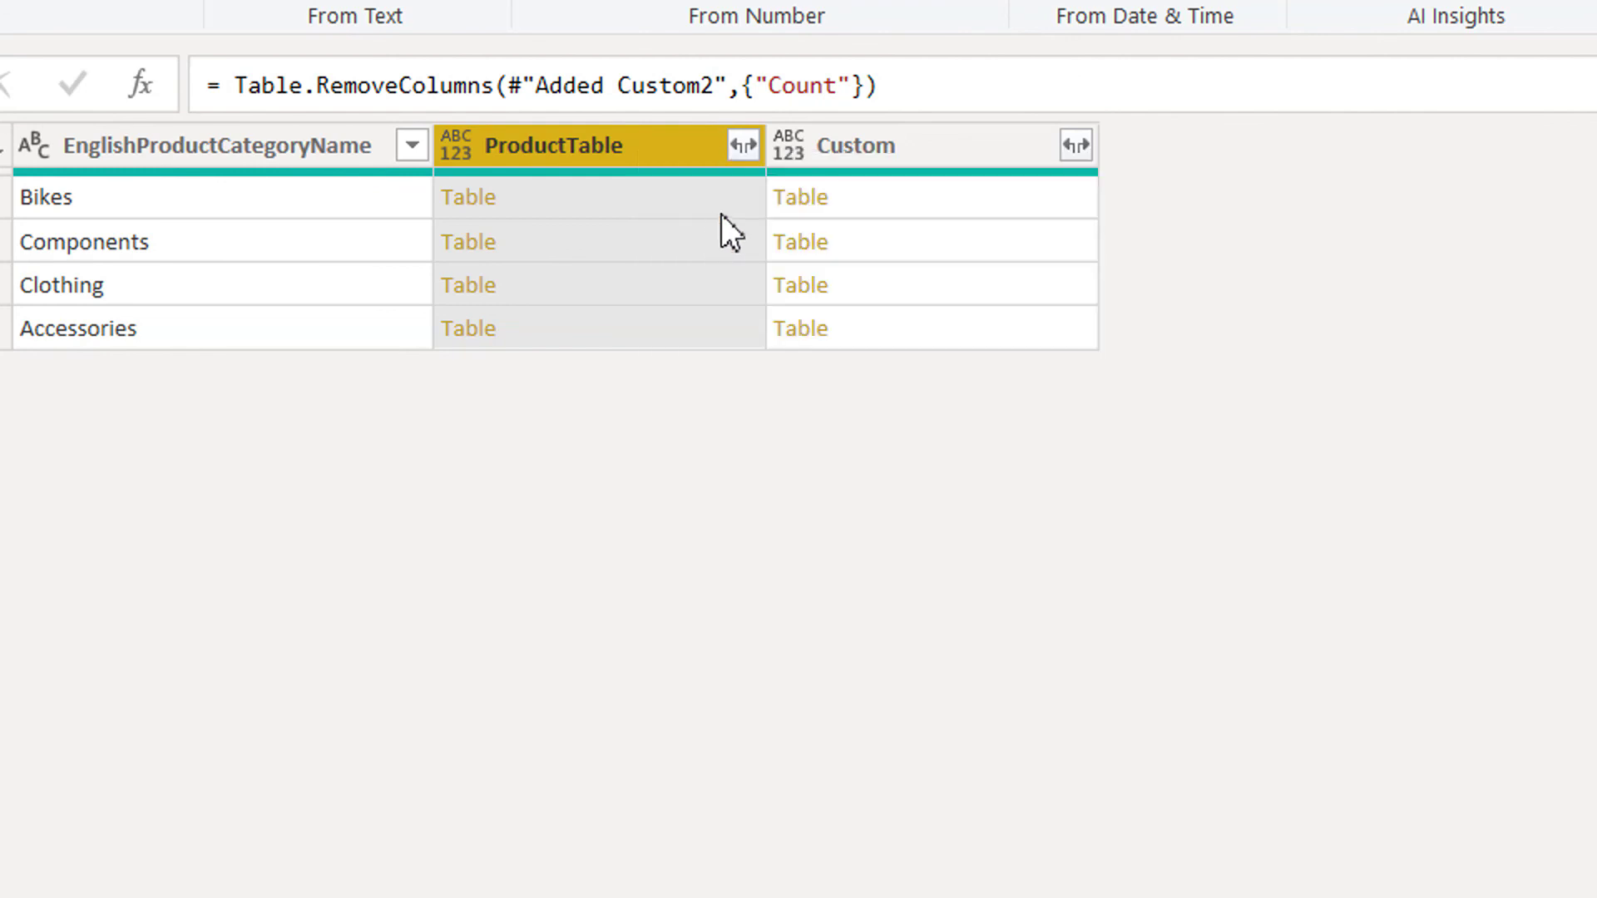
# Expand the Custom column into Subcategories and Product_Key only, leaving out EnglishProductCategoryName
pyautogui.click(737, 154)
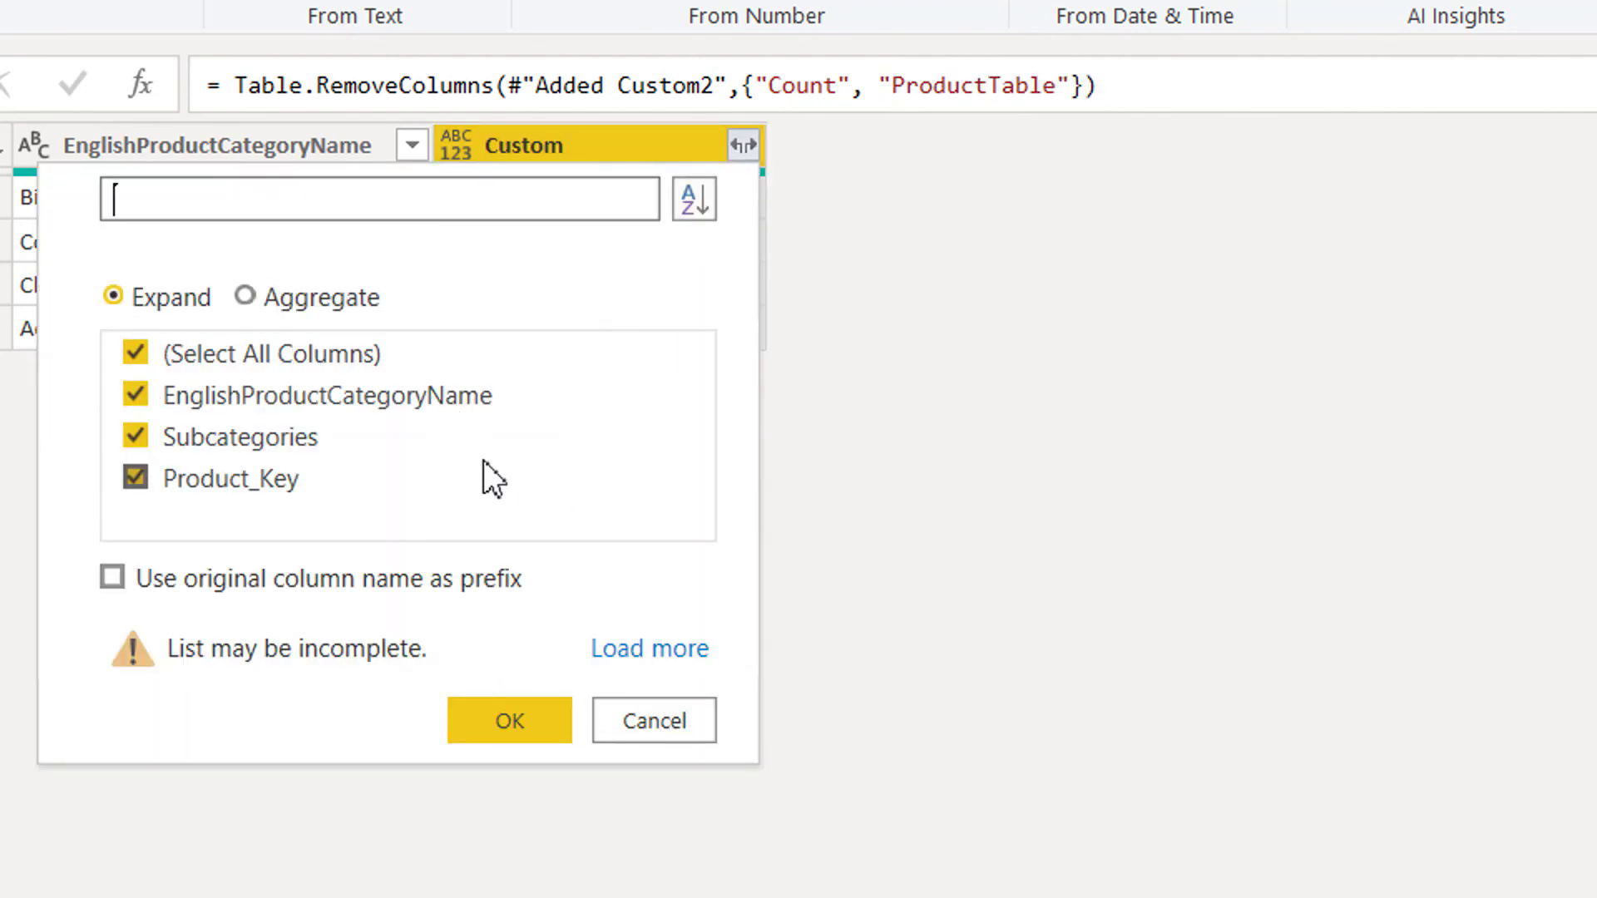
pyautogui.click(278, 407)
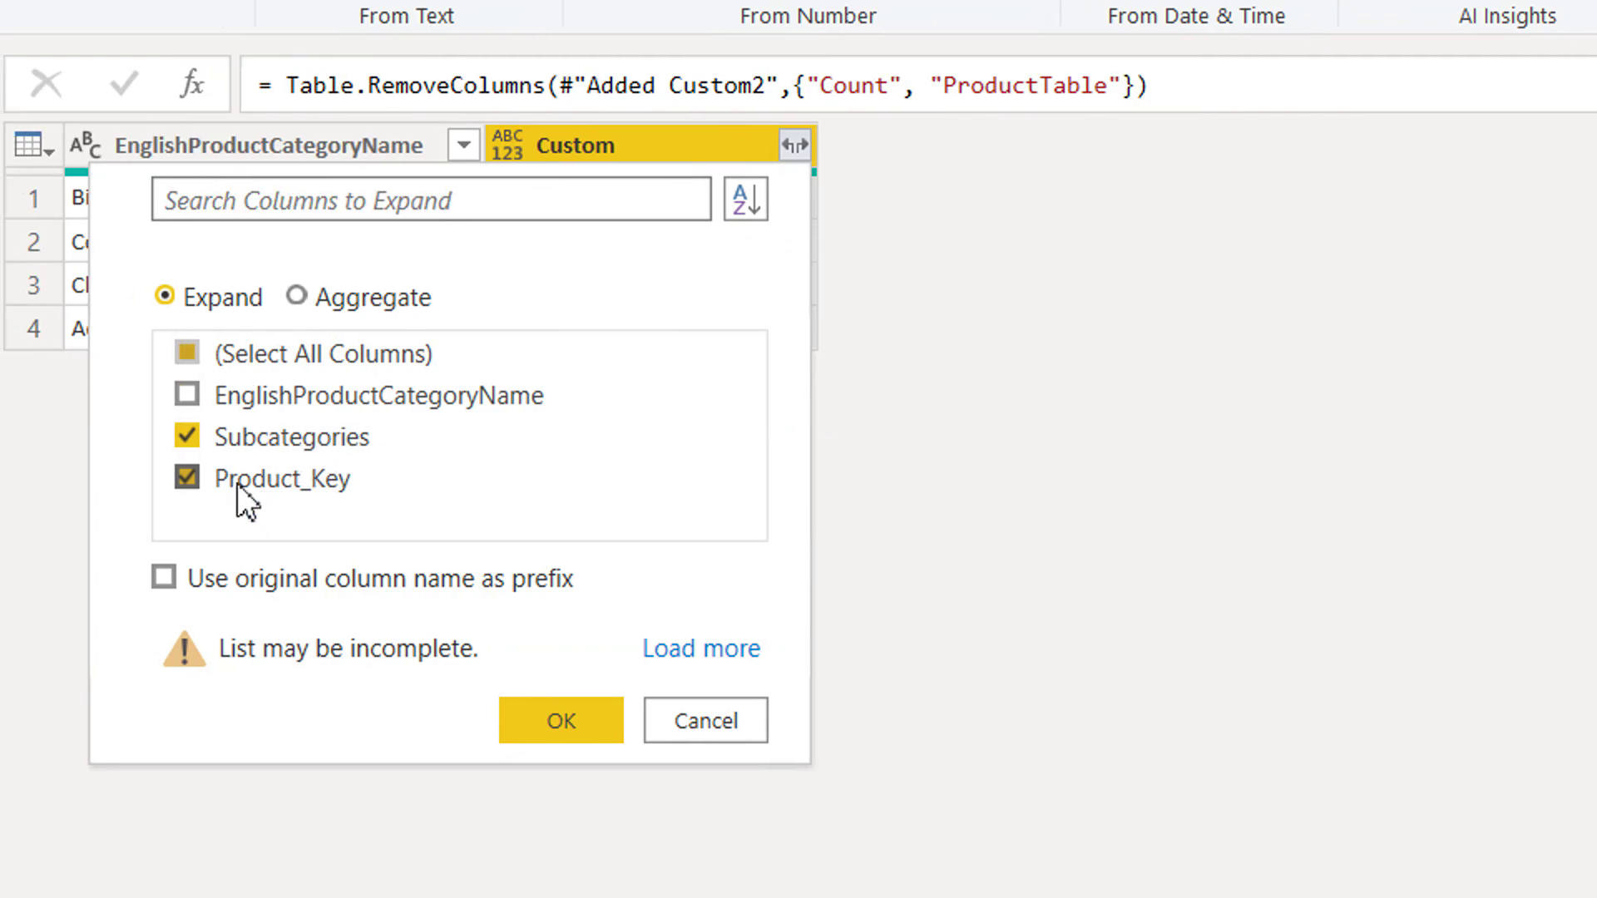
pyautogui.click(541, 717)
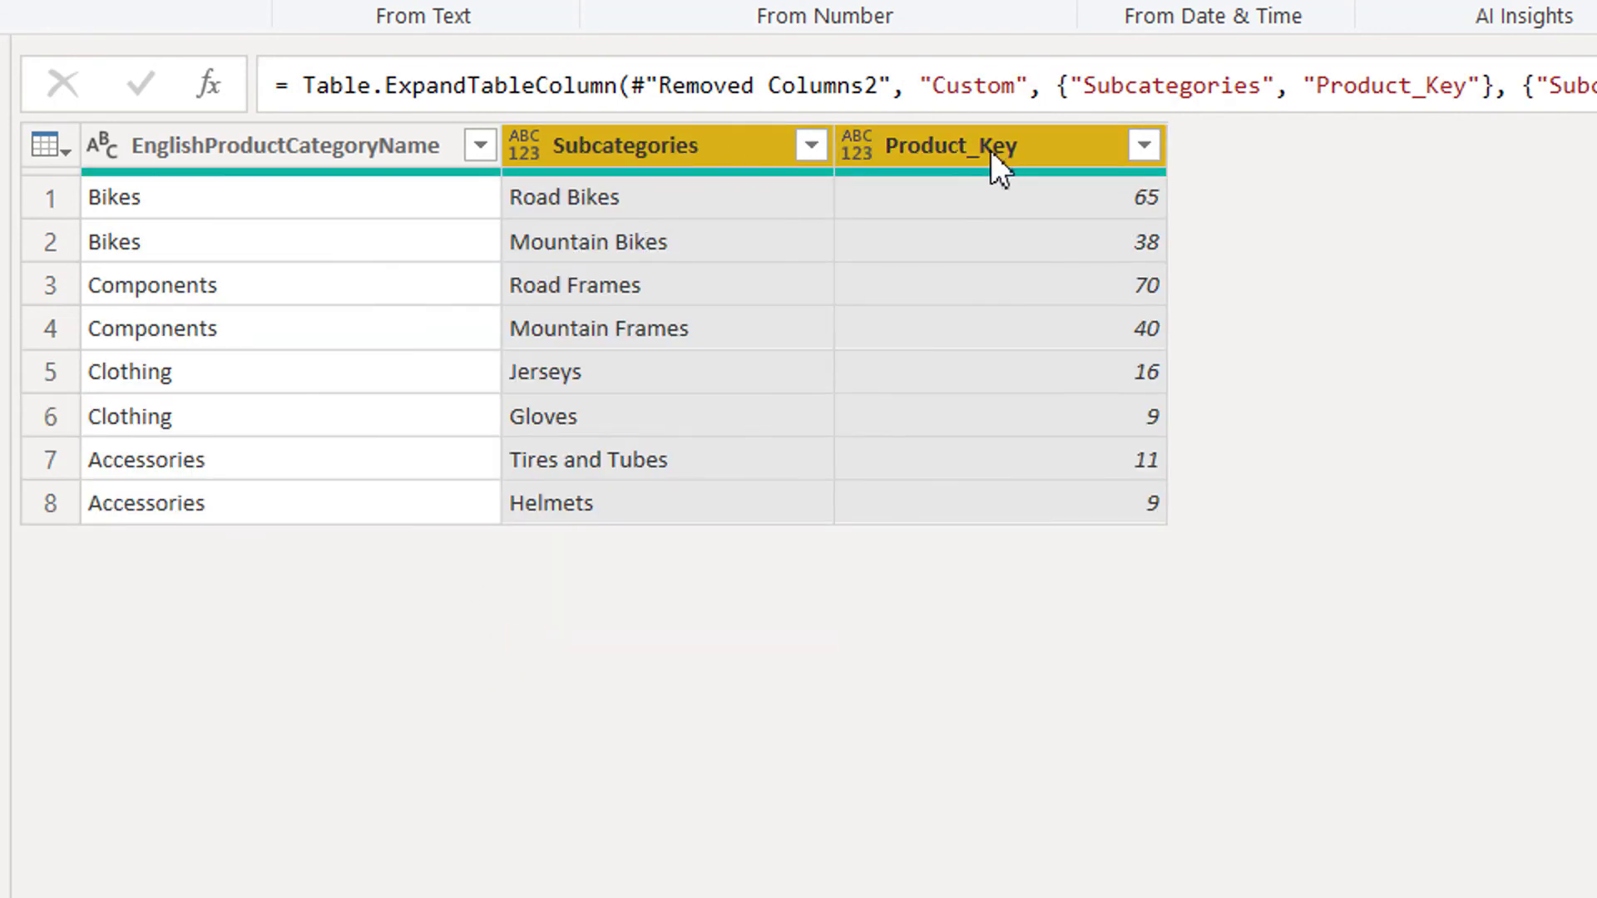
# Rename the expanded Product_Key column as Product Count
pyautogui.click(992, 150)
pyautogui.doubleClick(993, 148)
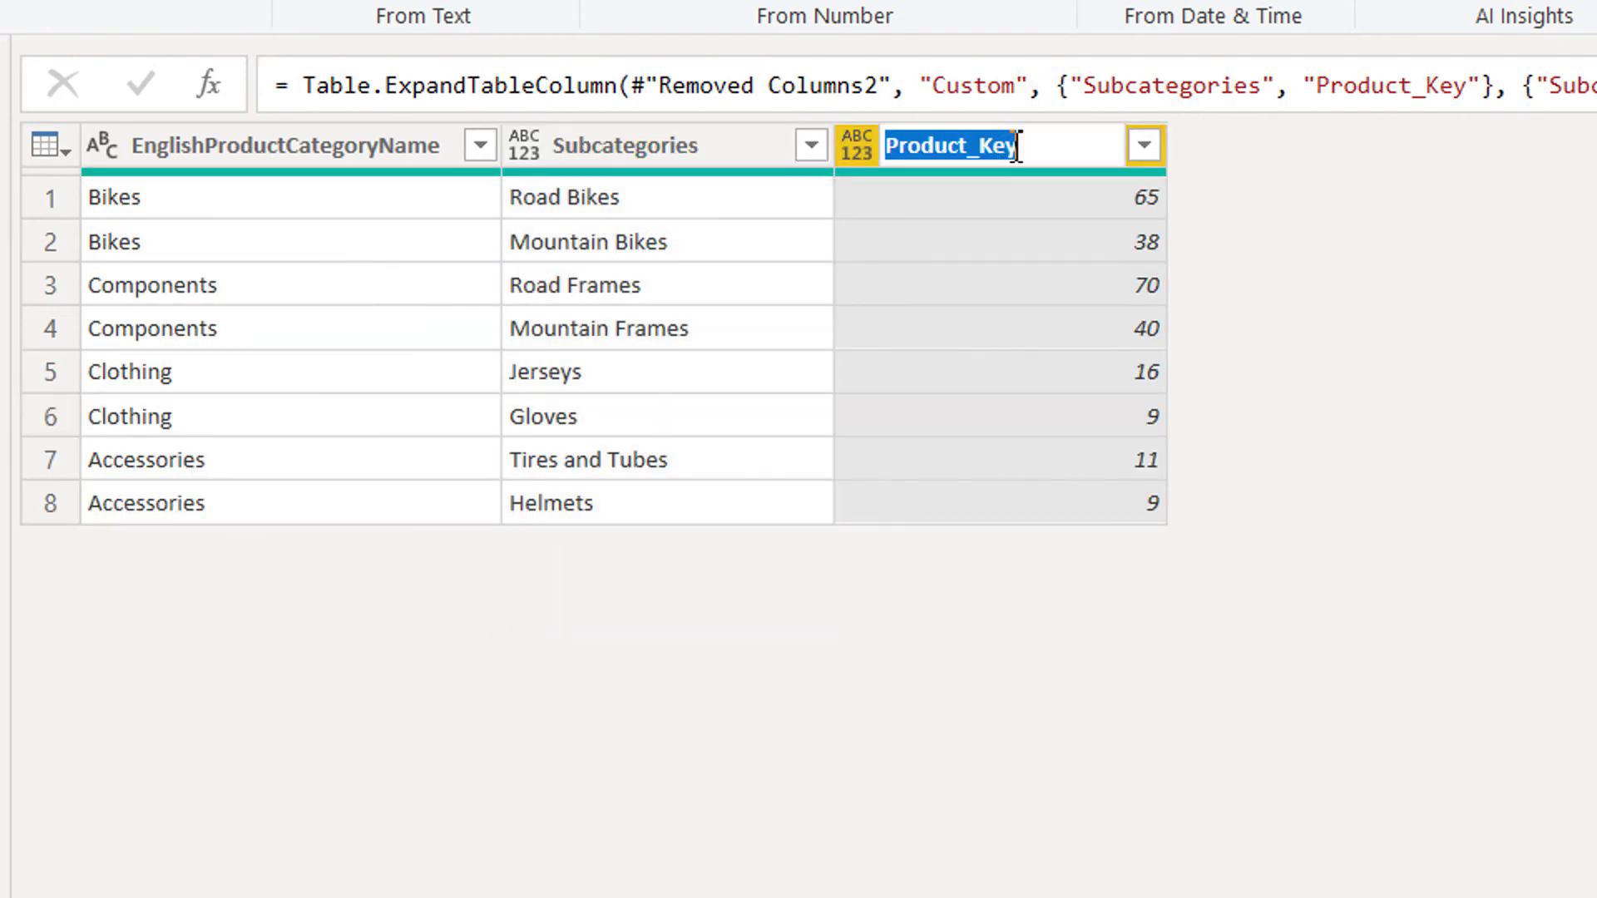
pyautogui.write('C')
pyautogui.press('BackSpace')
pyautogui.write('Product Count')
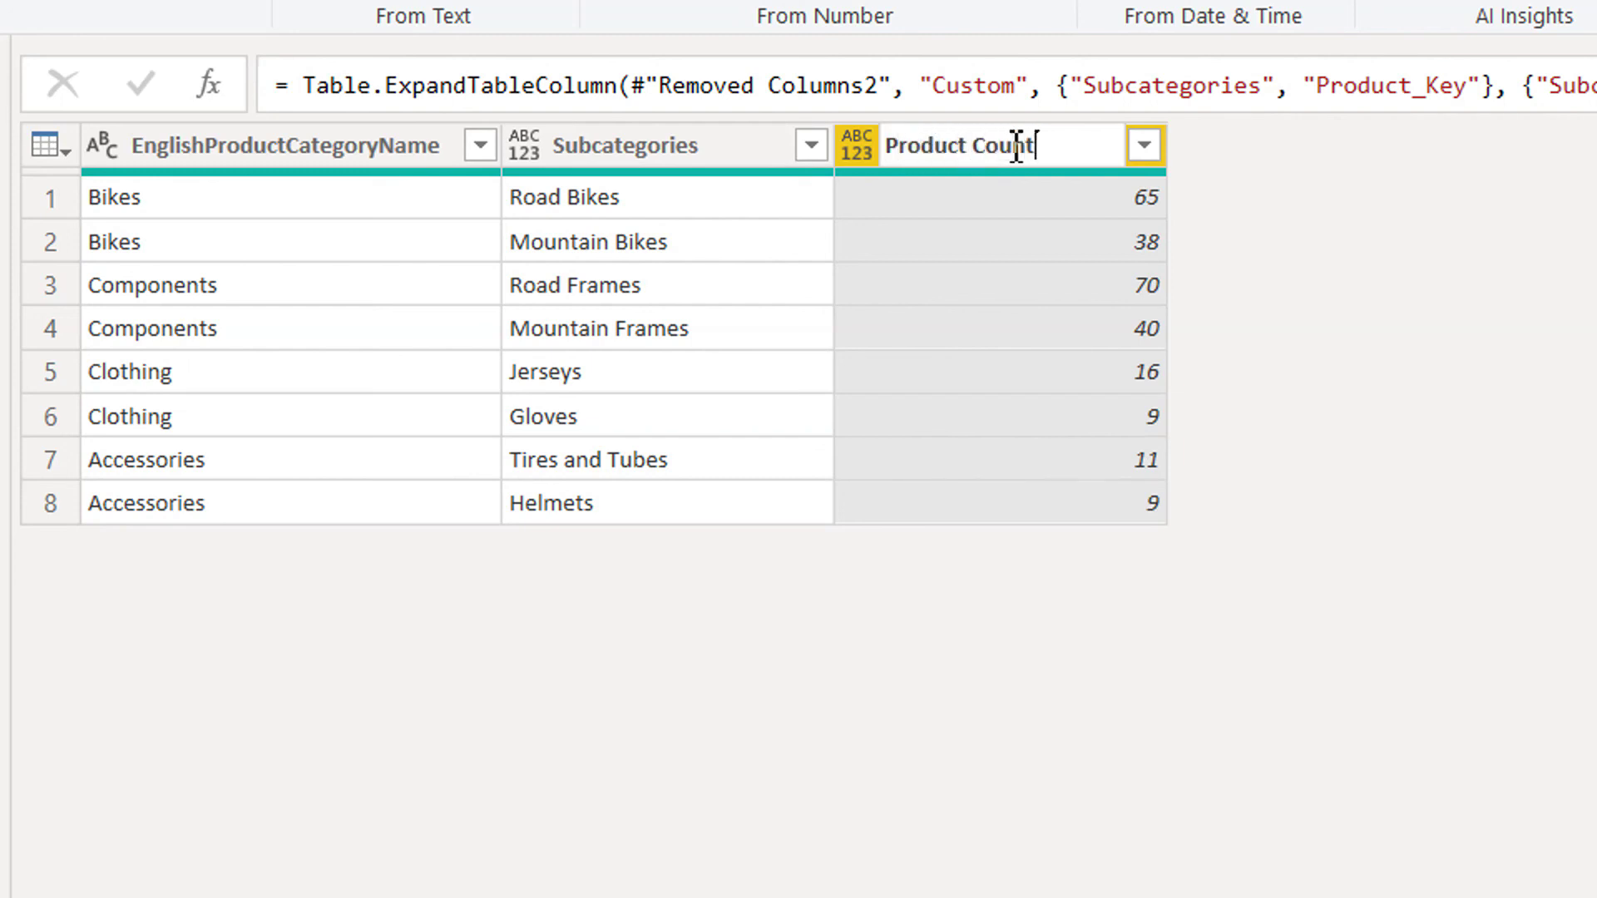
pyautogui.press('Escape')
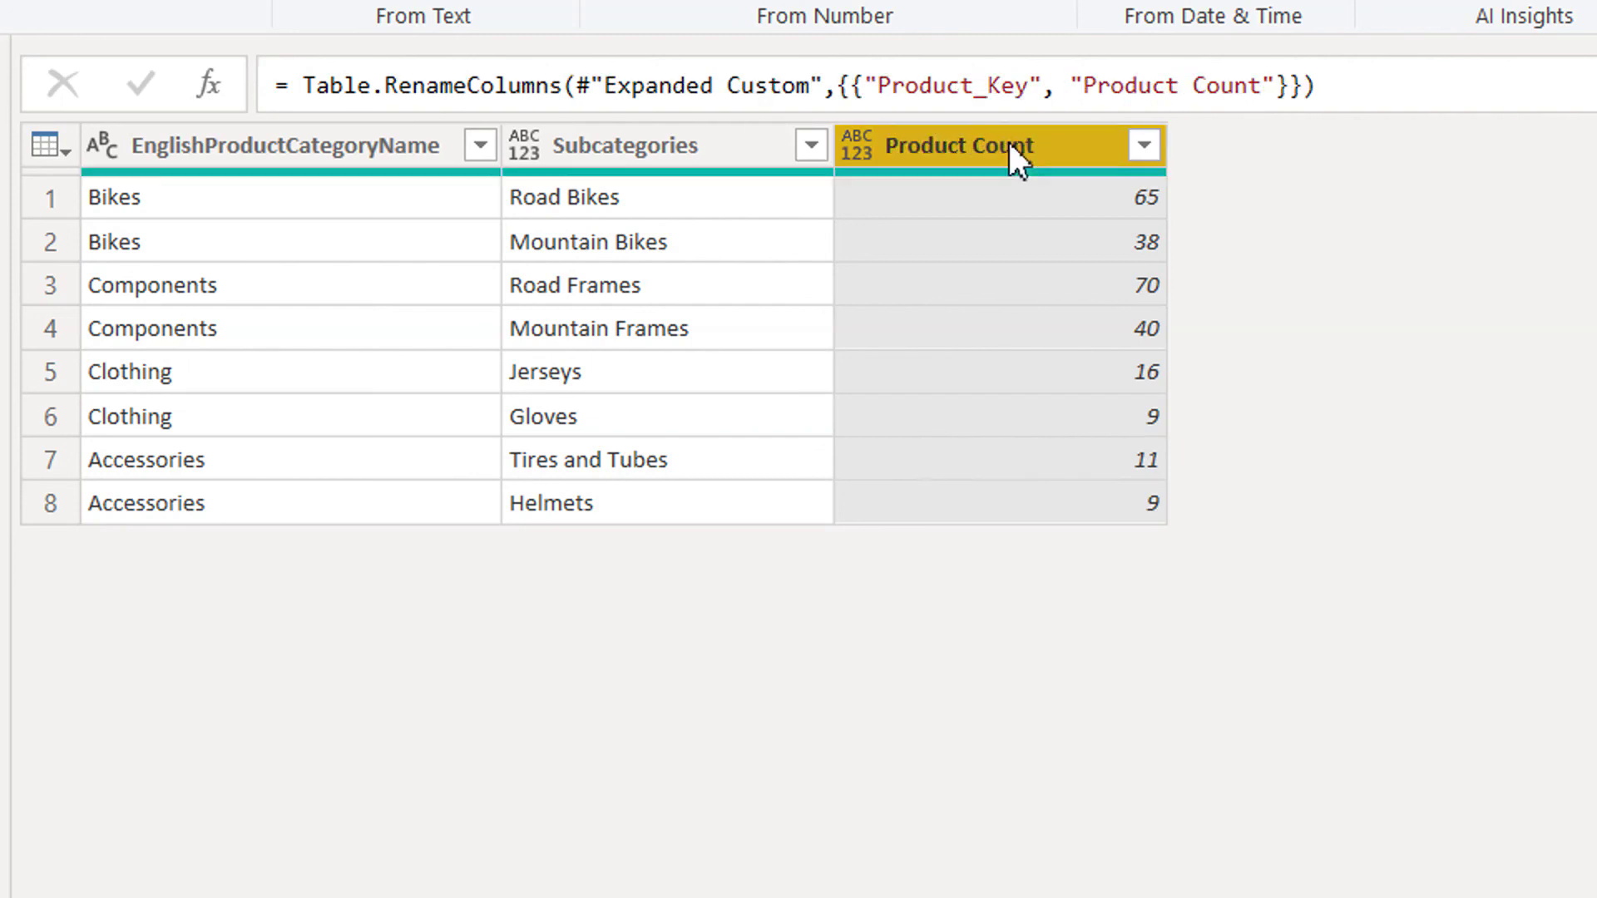